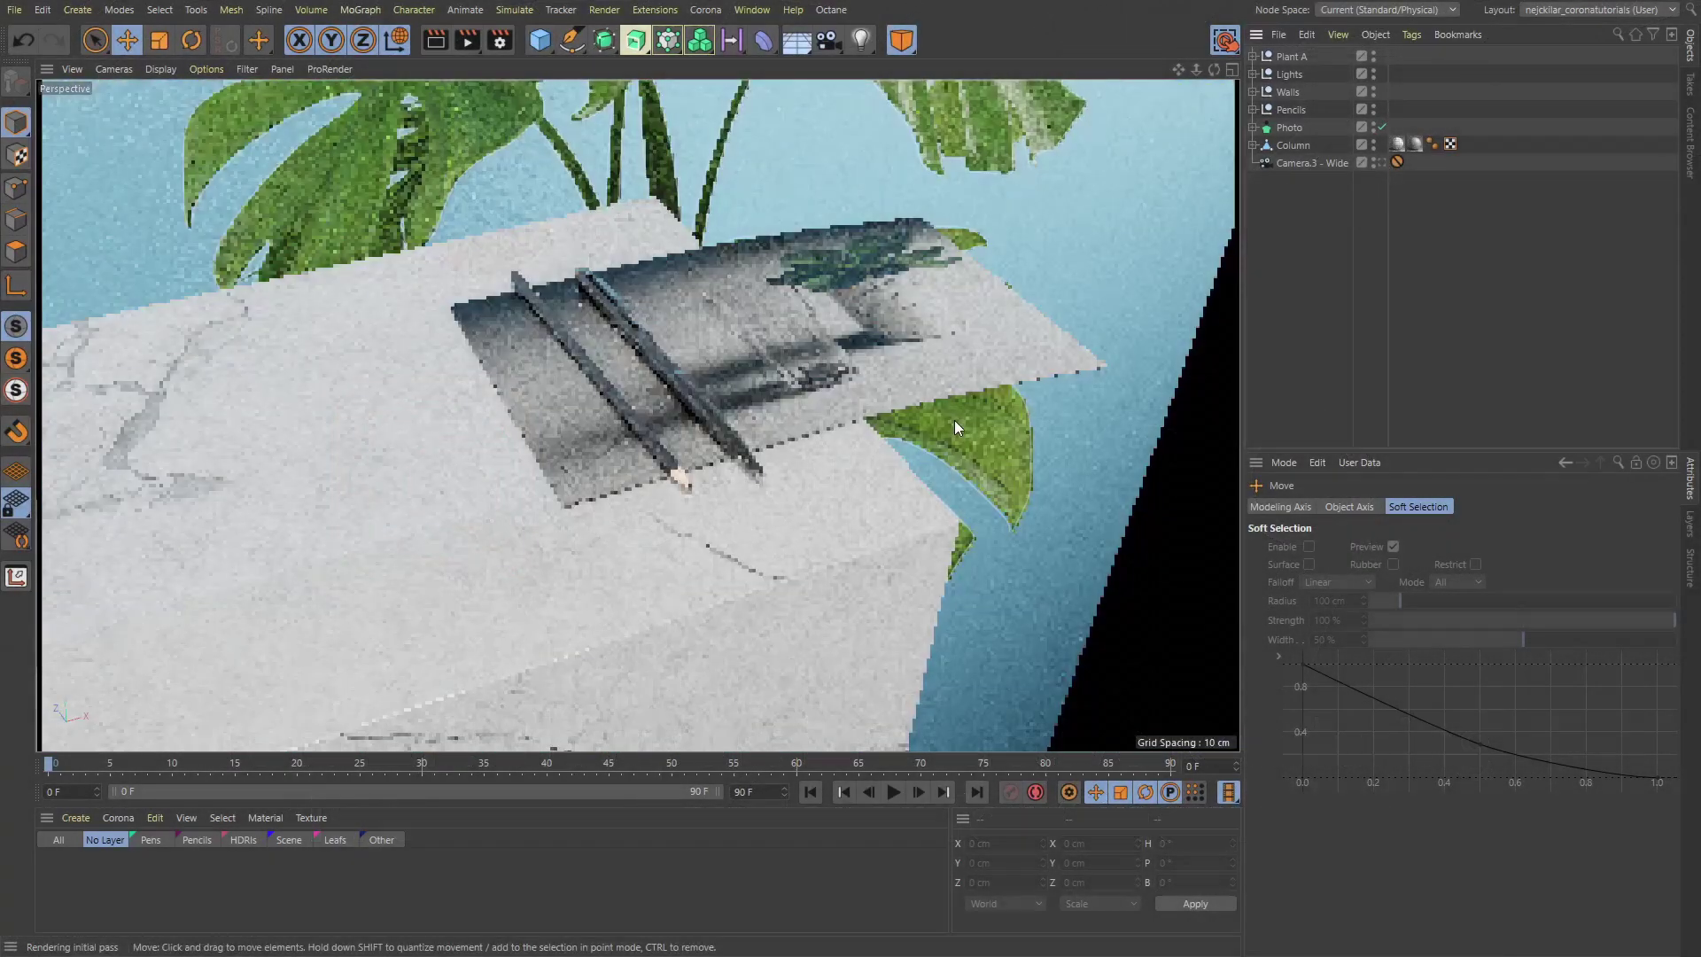
# Move Pen 01 about 2.4 cm to the right along X
pyautogui.scroll(5, 815, 407)
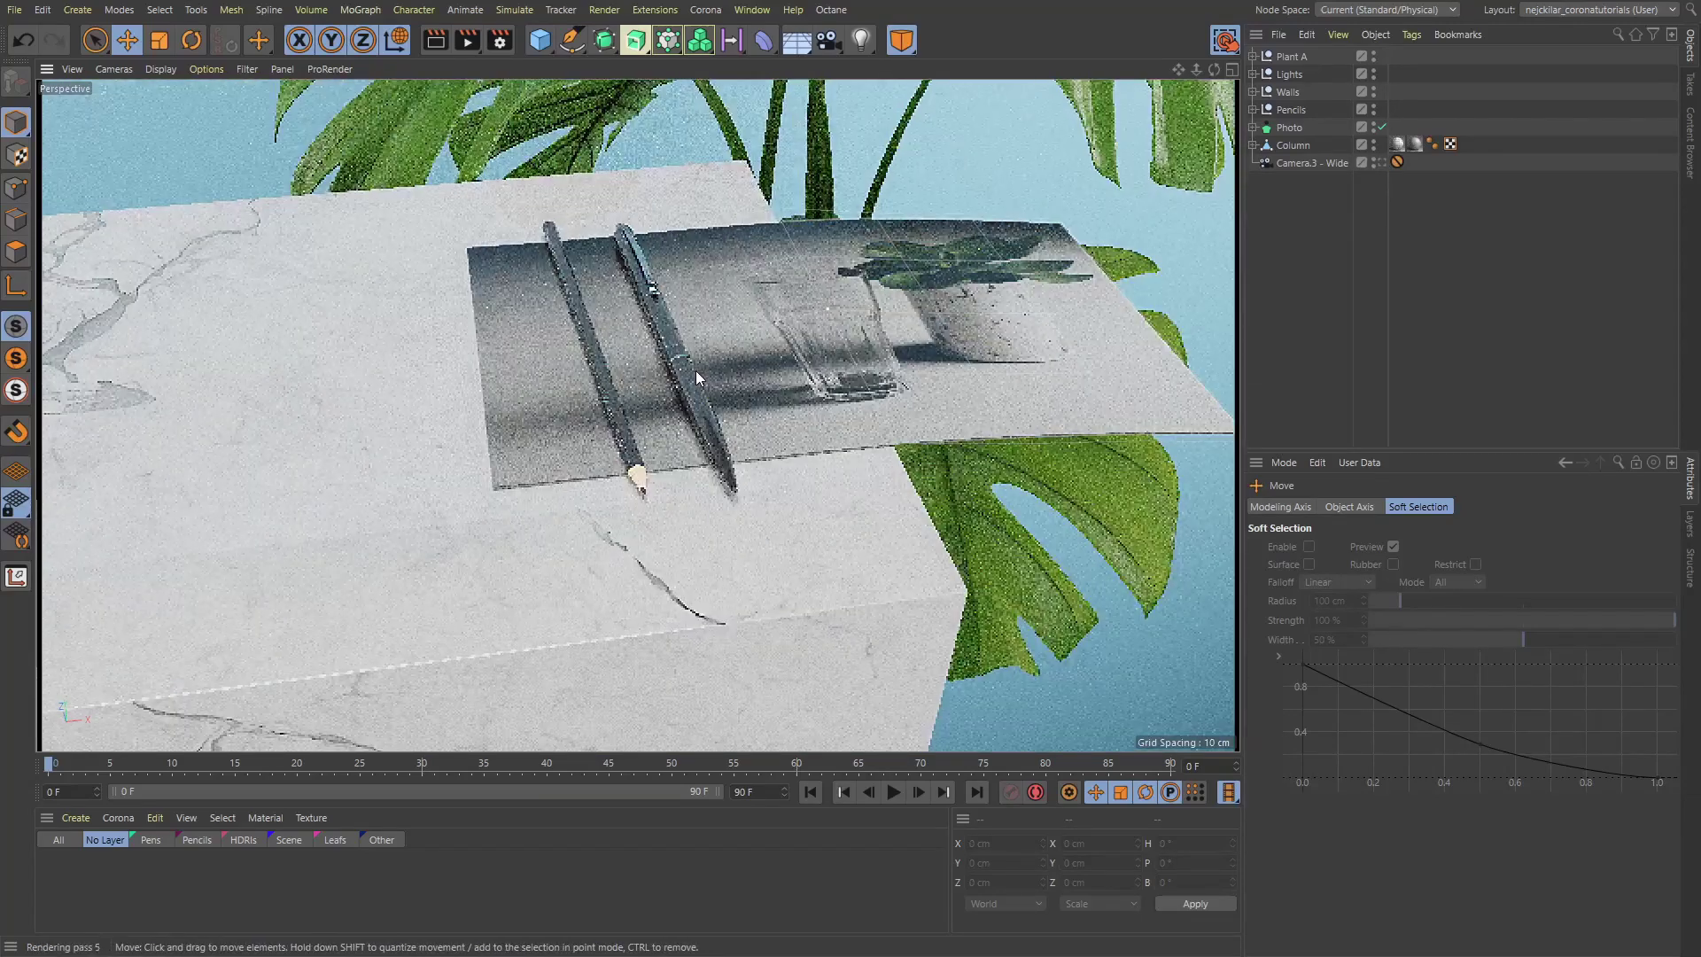
pyautogui.click(689, 374)
pyautogui.moveTo(750, 296); pyautogui.dragTo(822, 287)
# Slide Pencil 01 about 1 cm along X and rotate it roughly 15 degrees
pyautogui.click(612, 392)
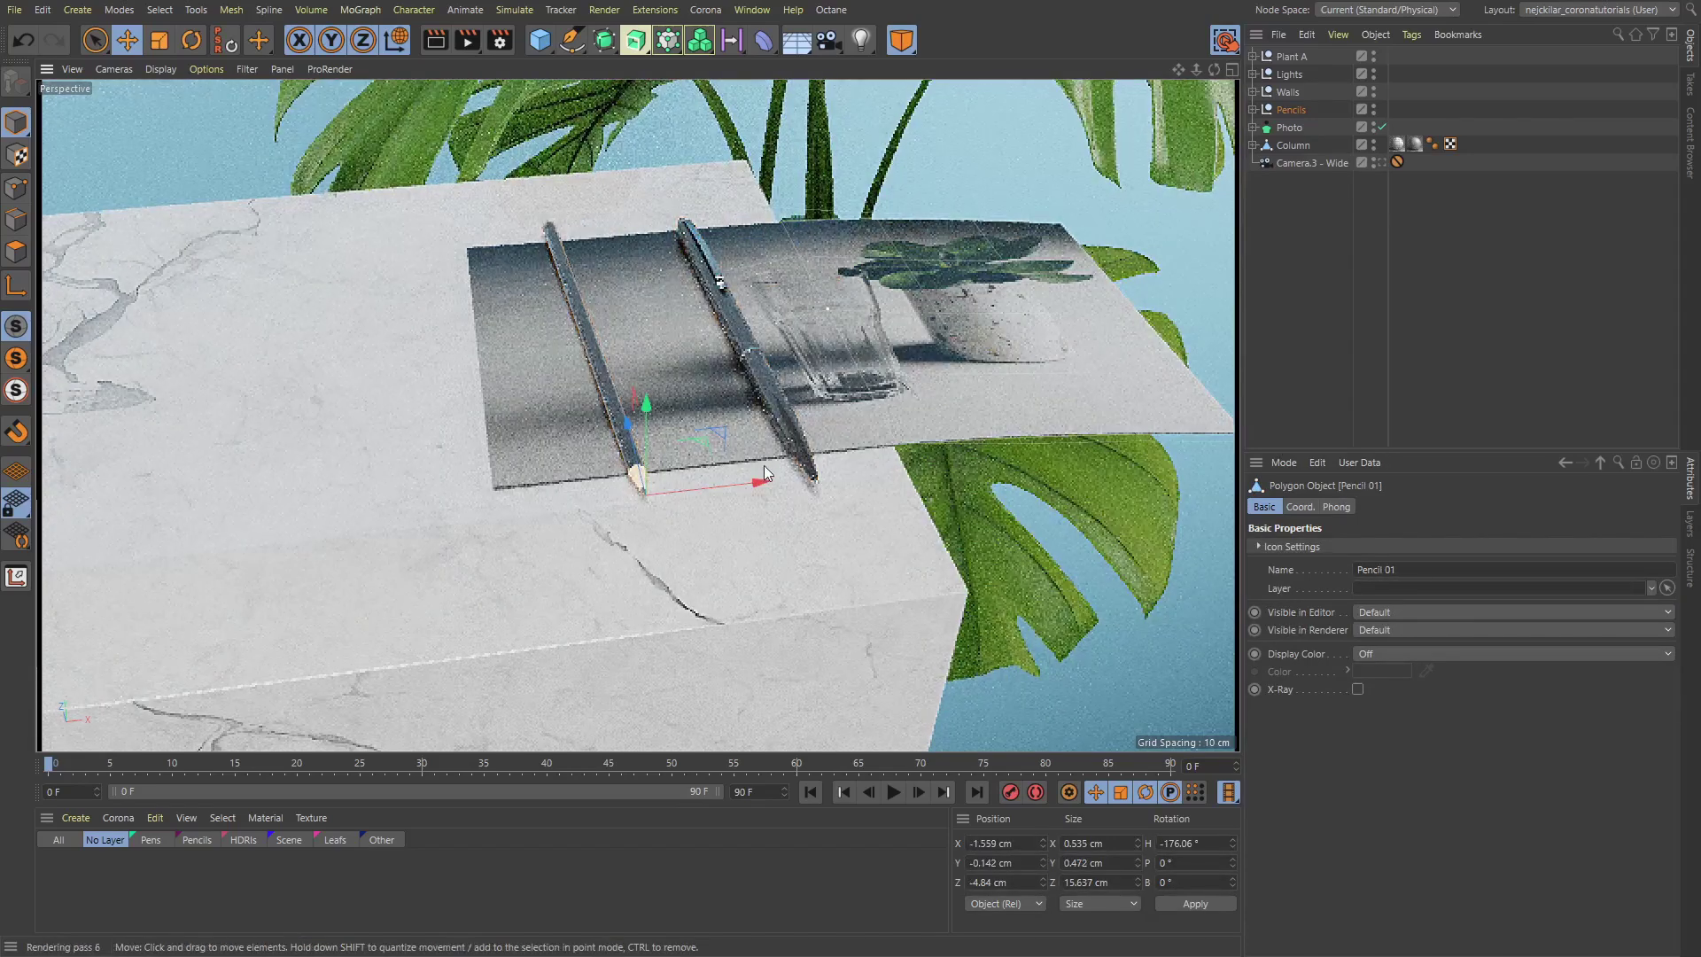
pyautogui.moveTo(757, 478); pyautogui.dragTo(824, 471)
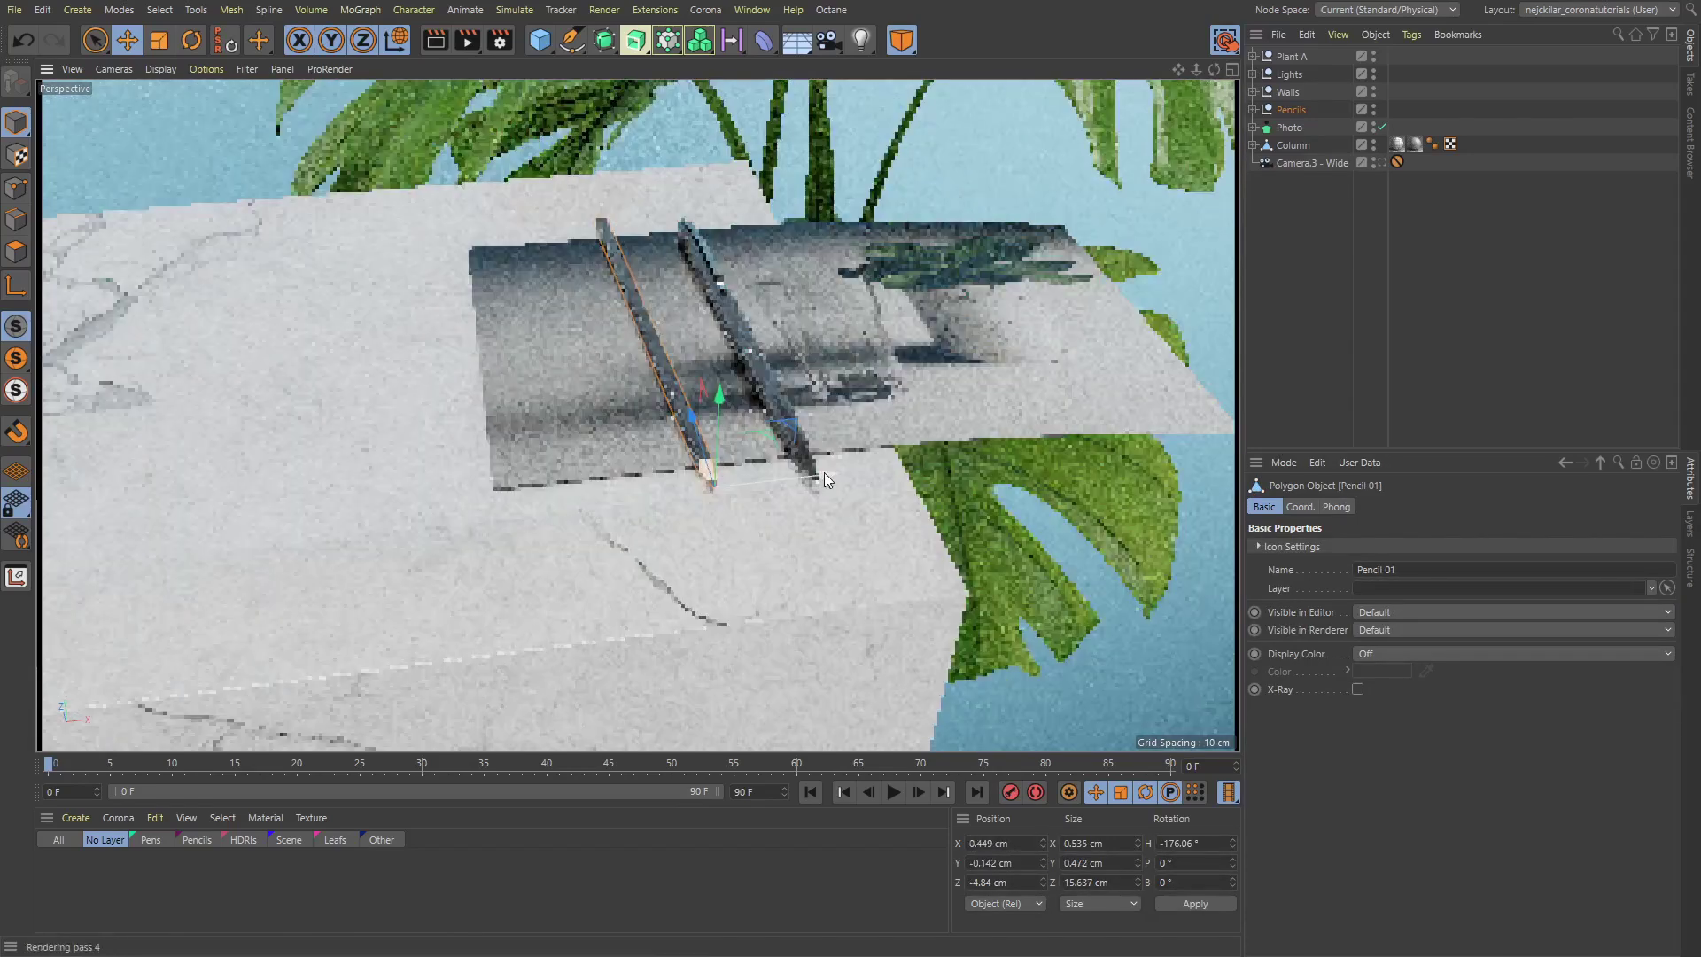
pyautogui.press('r')
pyautogui.moveTo(698, 546); pyautogui.dragTo(682, 523)
pyautogui.press('e')
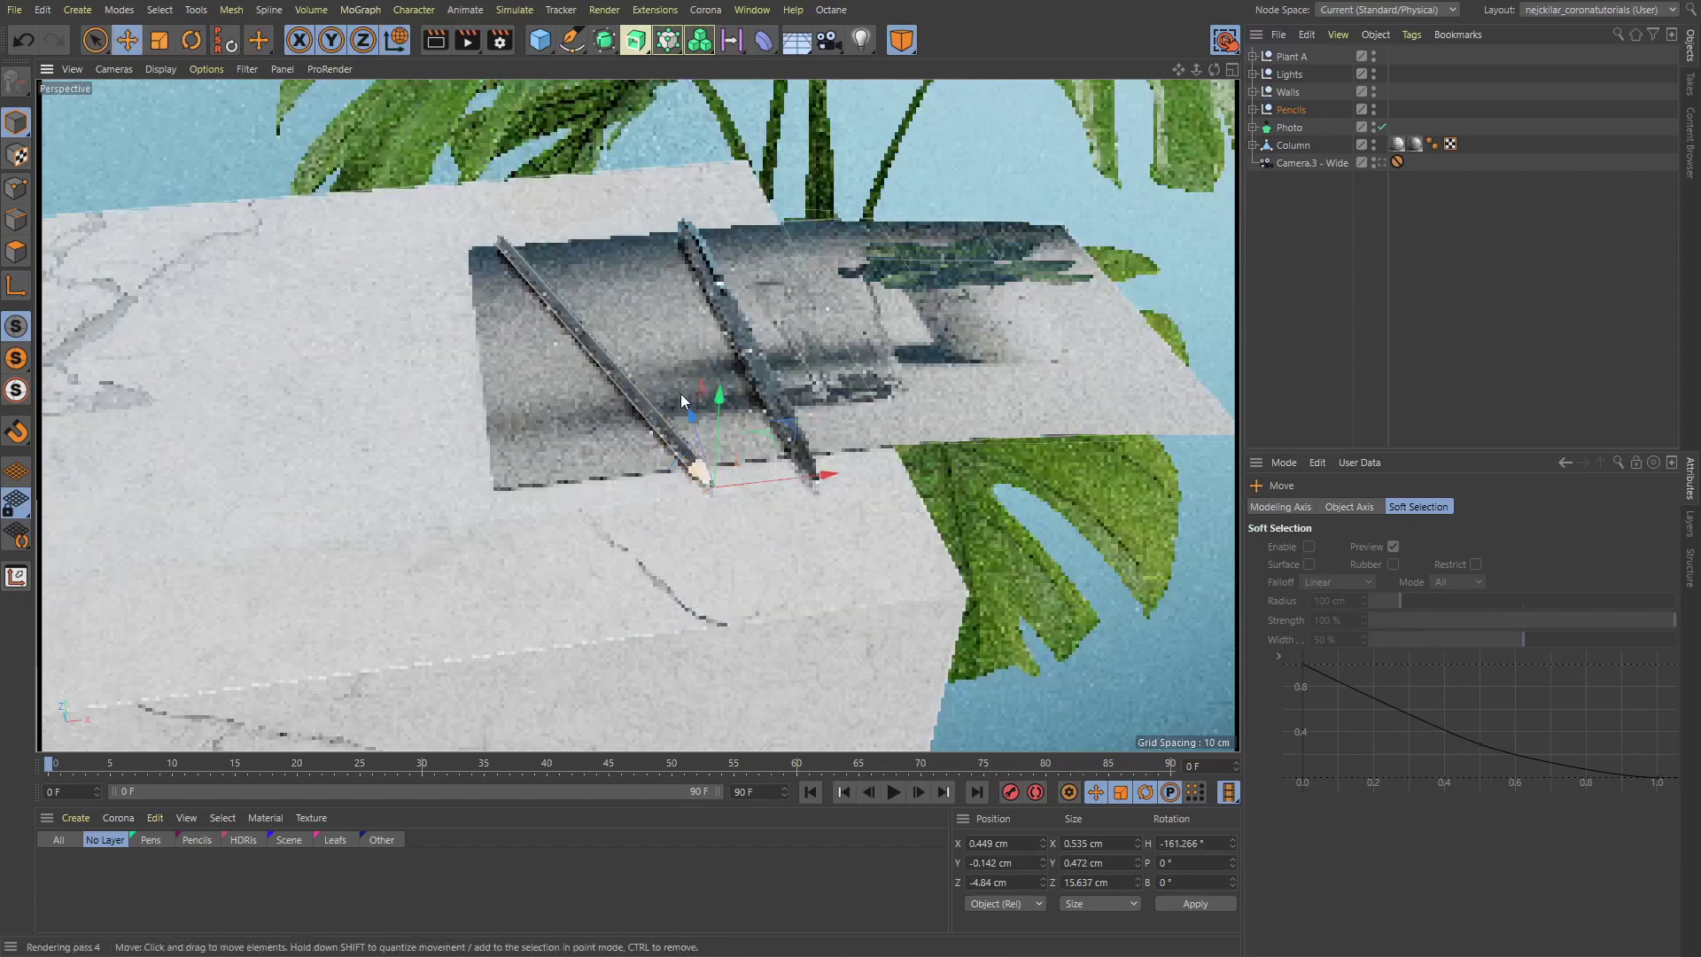
pyautogui.moveTo(666, 374)
pyautogui.keyDown('alt'); pyautogui.mouseDown()
pyautogui.moveTo(705, 353)
pyautogui.moveTo(663, 359)
pyautogui.moveTo(666, 421)
pyautogui.mouseUp(); pyautogui.keyUp('alt')
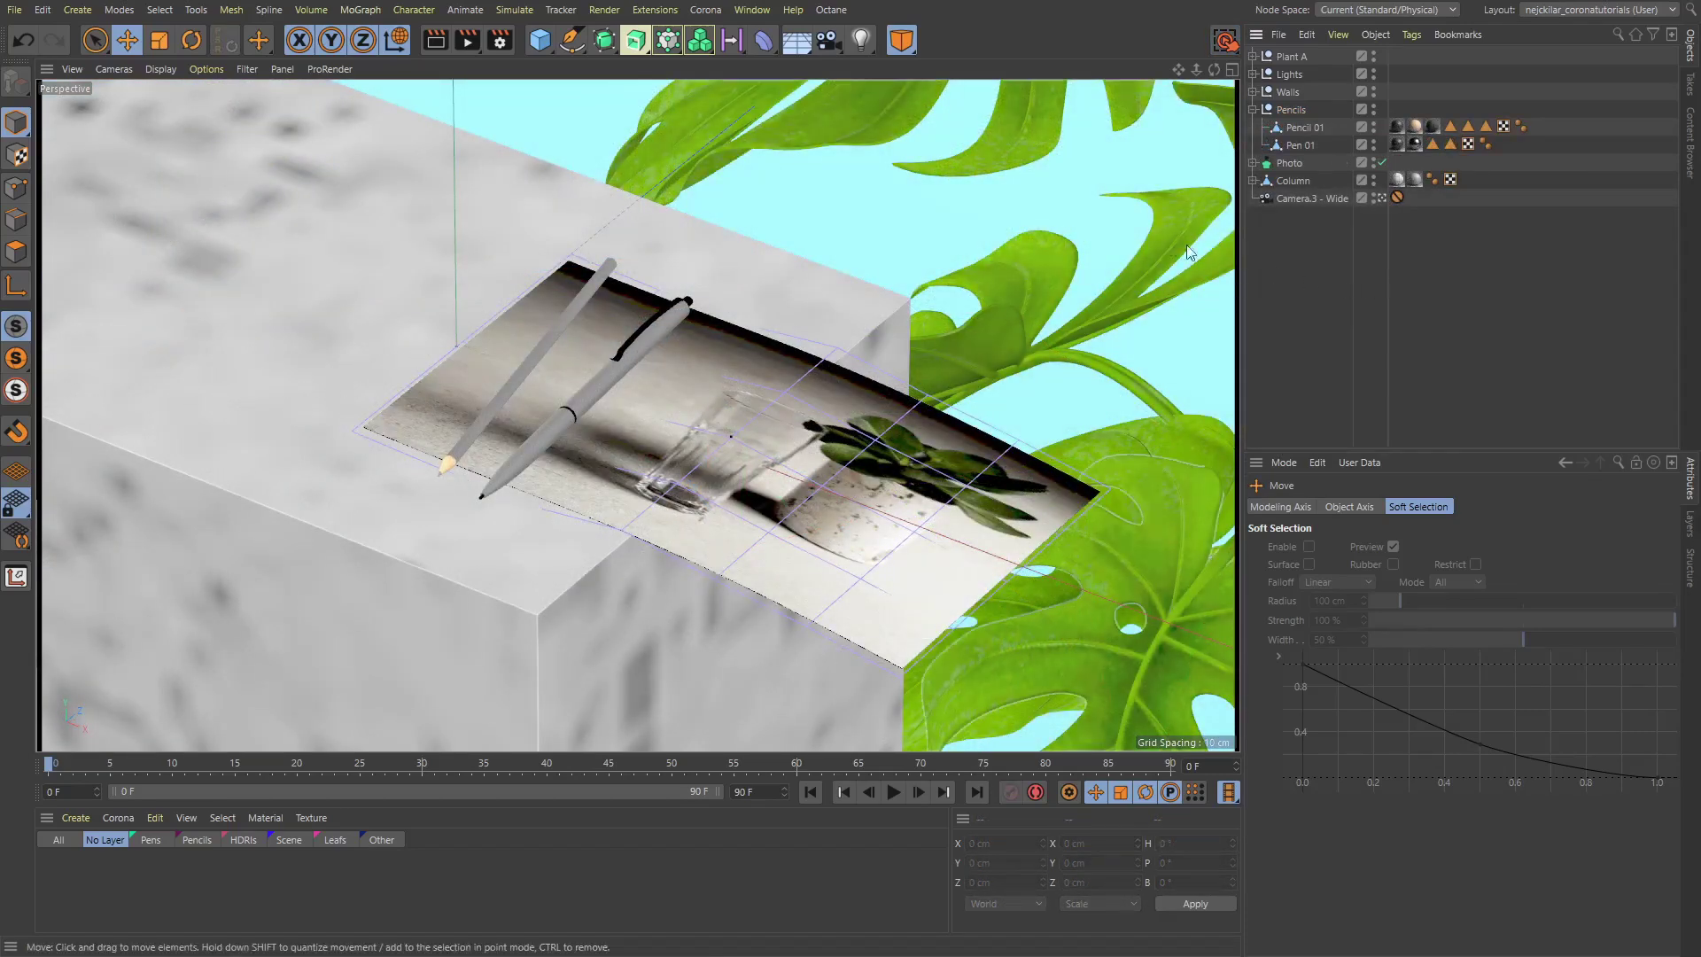
# Start Corona's Interactive viewport rendering of the pen and pencil still life
pyautogui.click(705, 13)
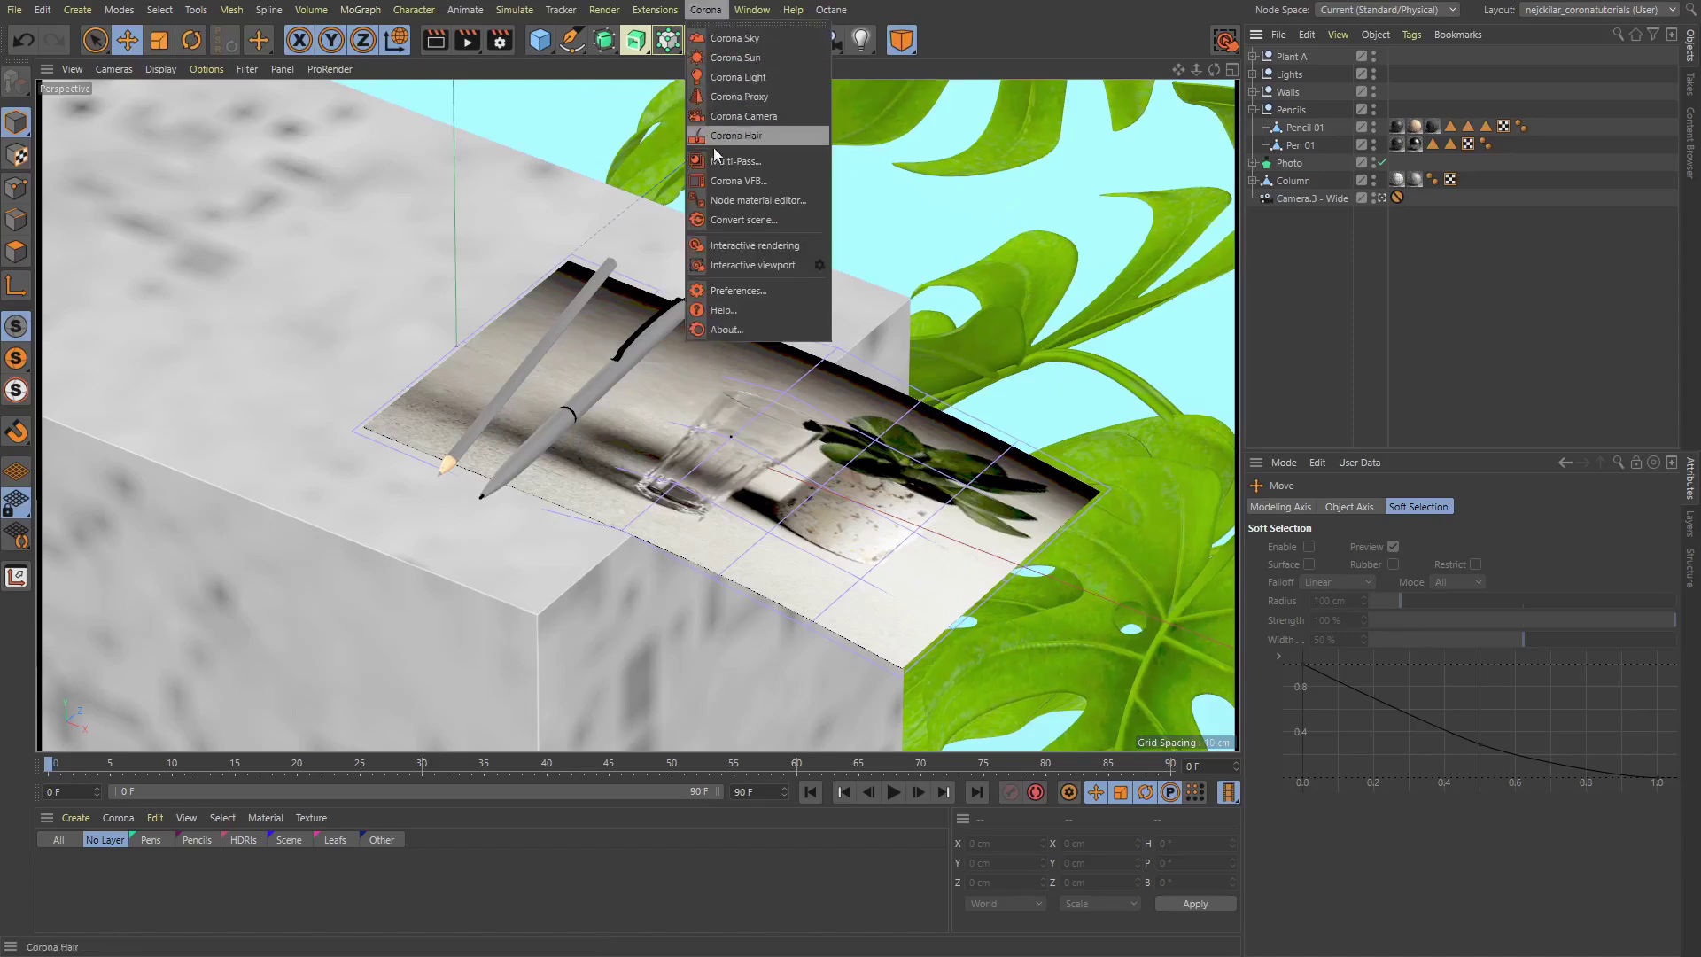
pyautogui.click(792, 264)
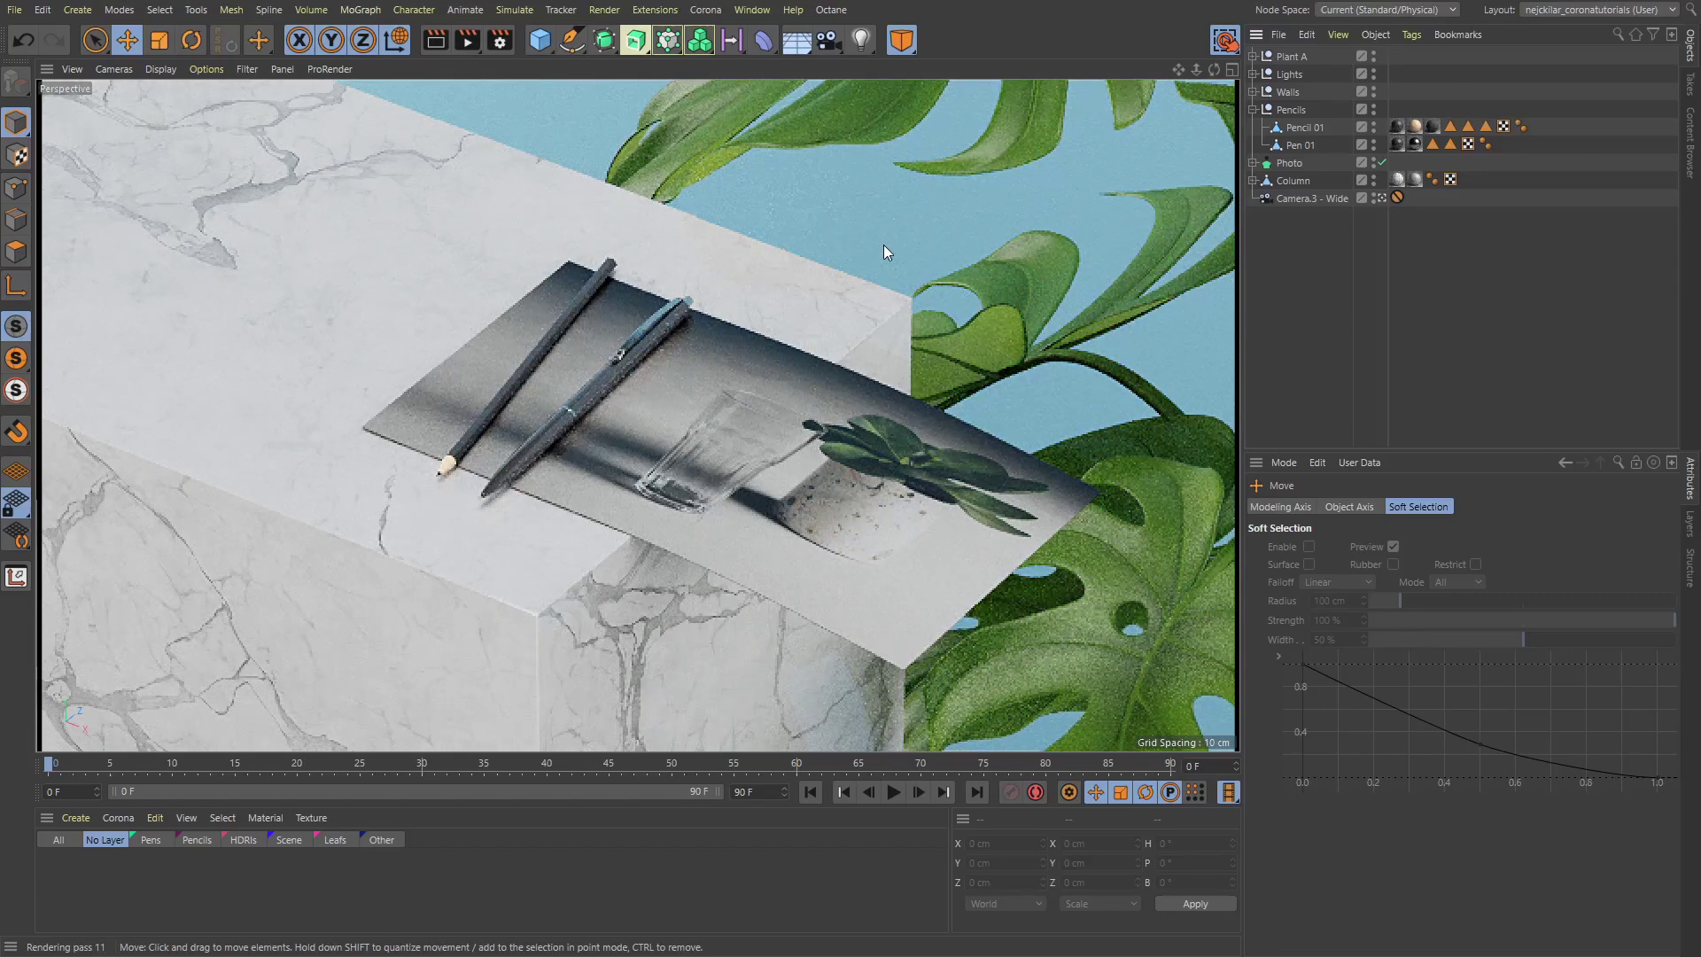
# Open the Corona Interactive viewport settings window, with Use render view and 50% detail
pyautogui.click(706, 10)
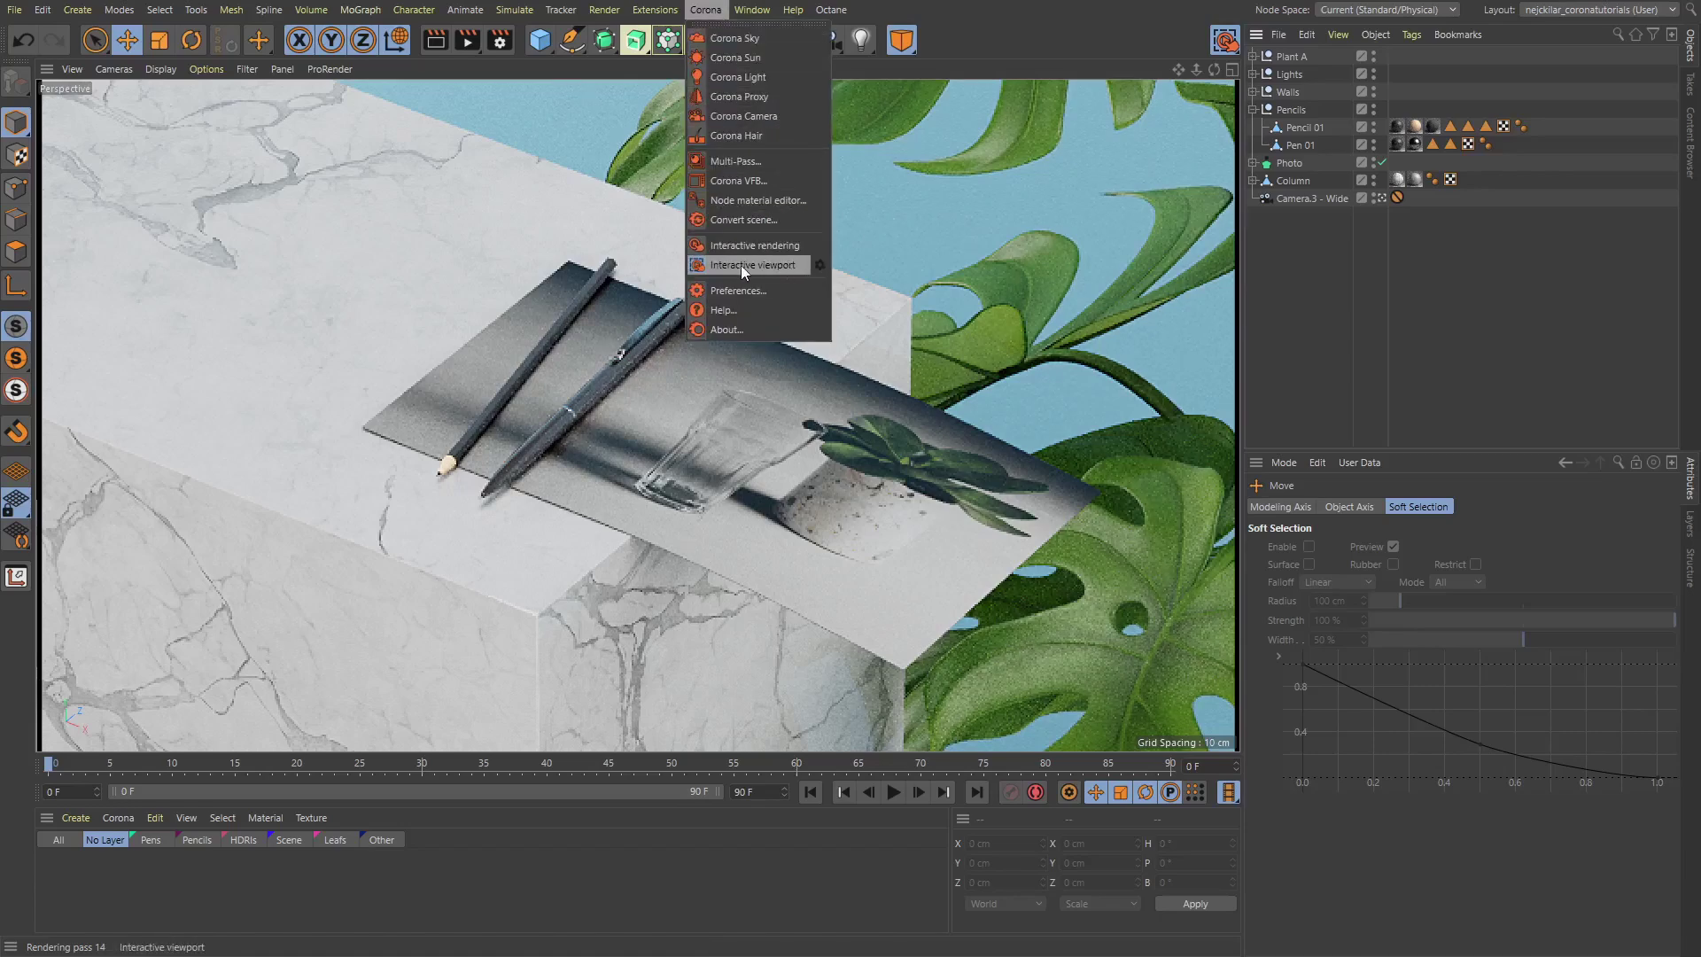
pyautogui.click(820, 264)
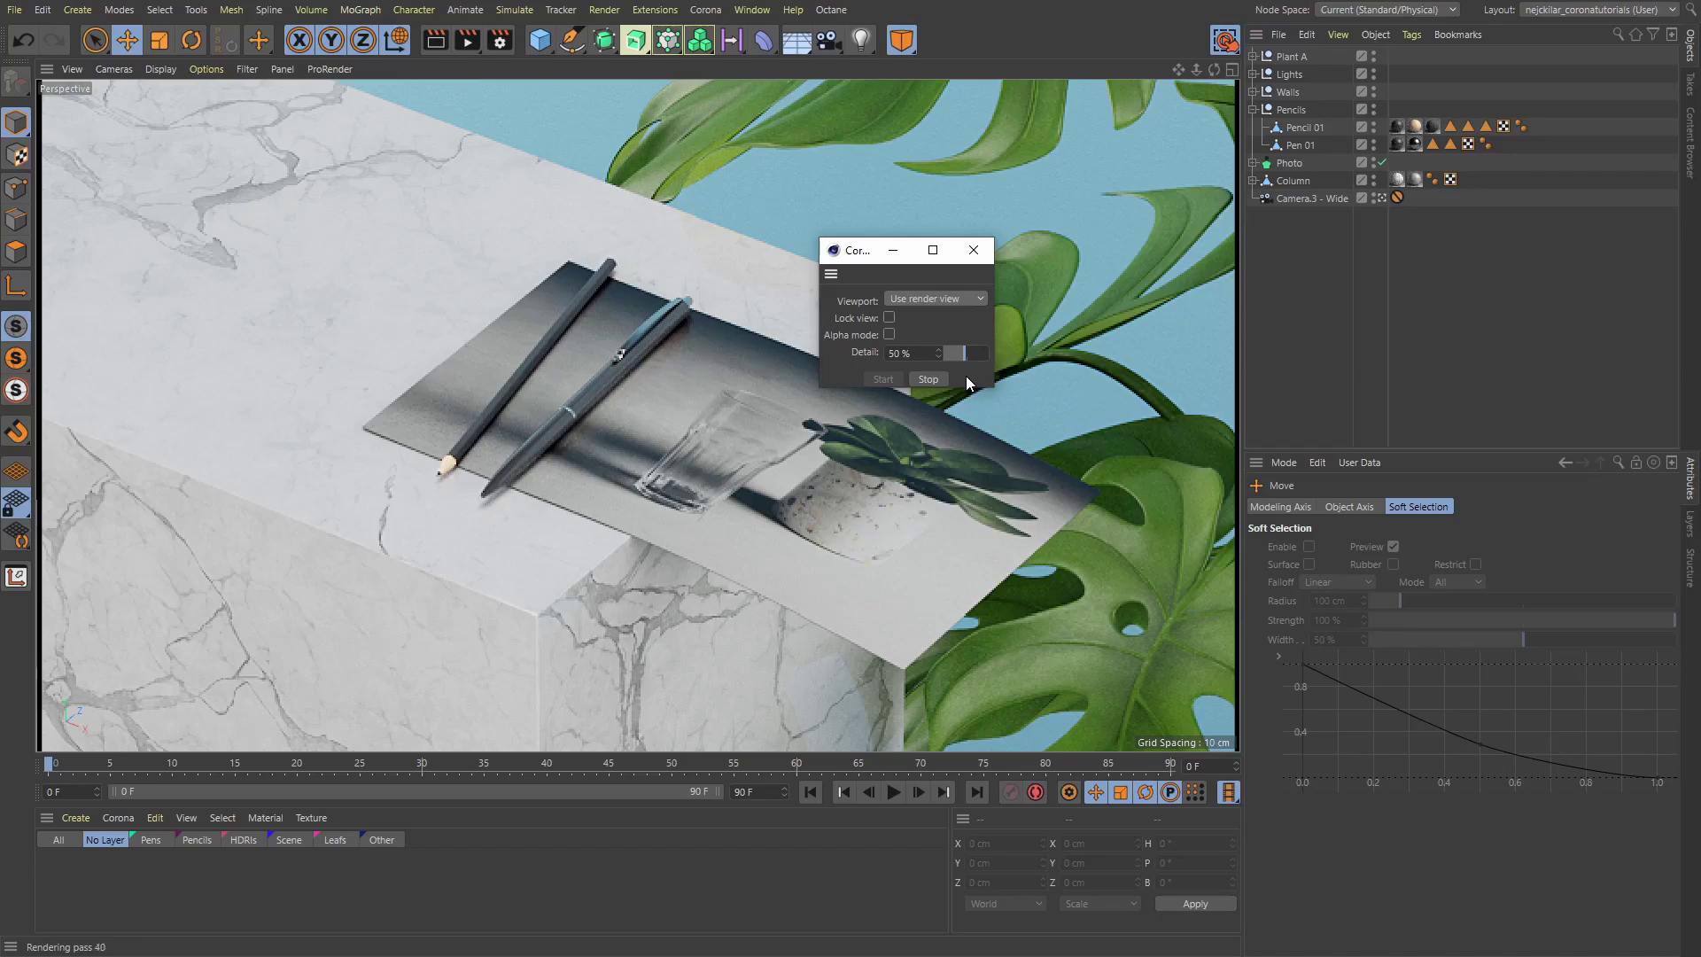
# Move the Corona settings window beside the viewport and set Pencil 01 to X −1.794 cm, heading −172.986°
pyautogui.moveTo(860, 256); pyautogui.dragTo(1288, 476)
pyautogui.click(1380, 198)
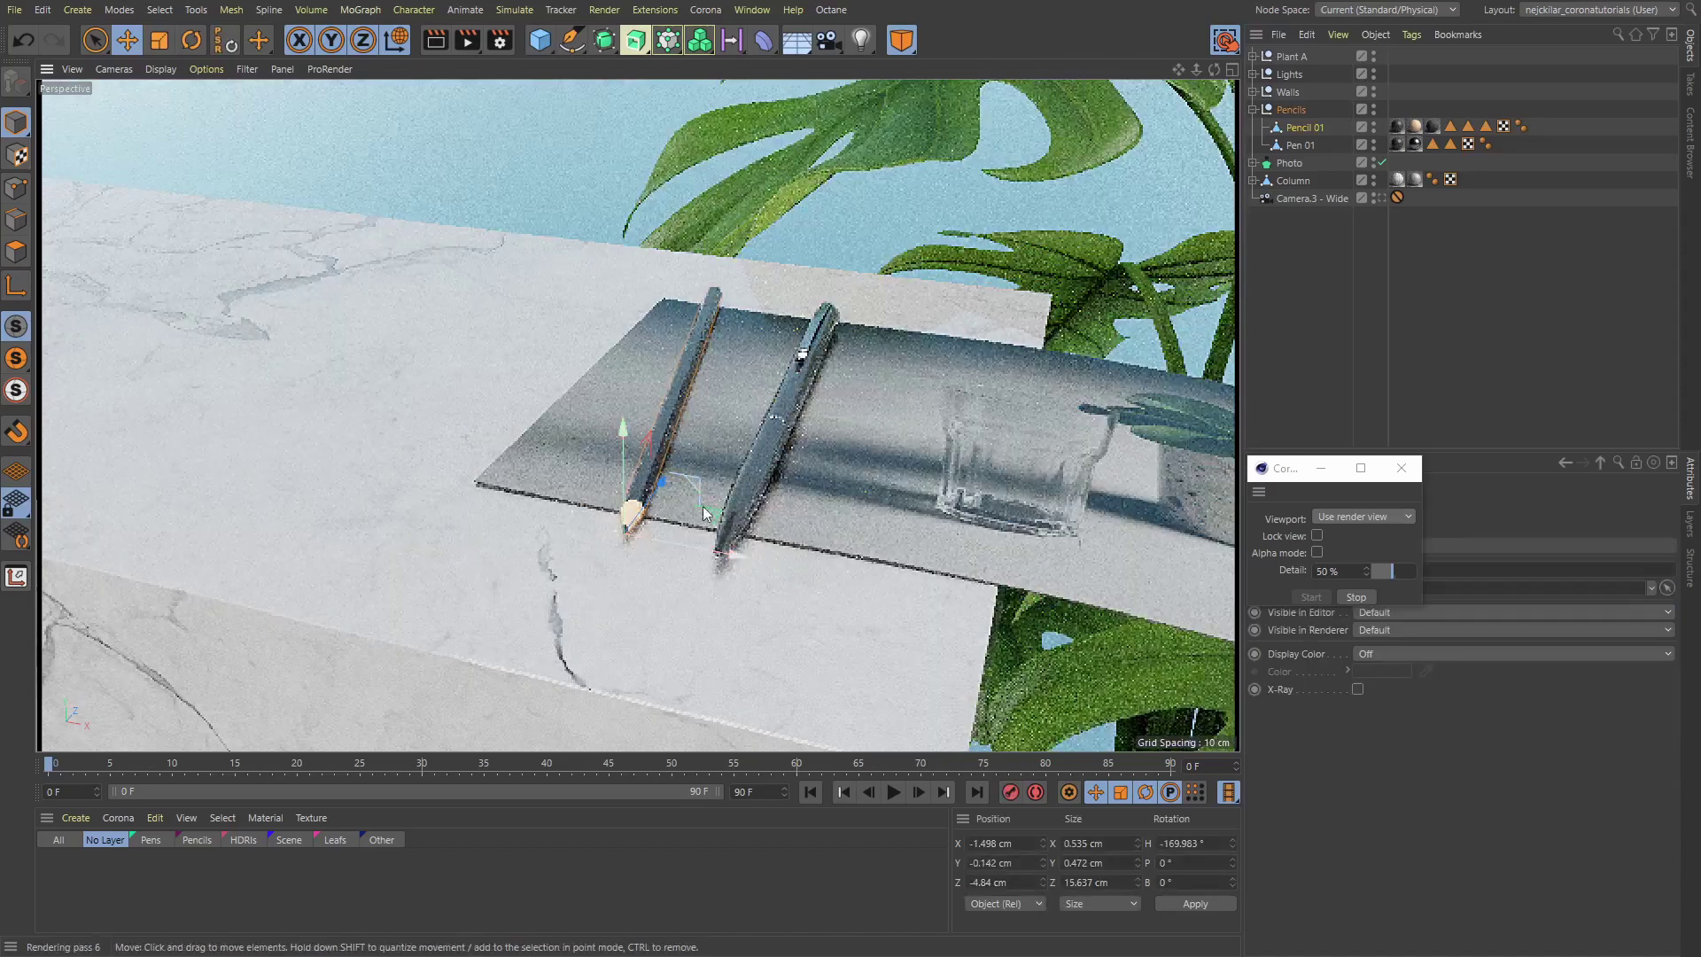
pyautogui.moveTo(710, 529)
pyautogui.mouseDown()
pyautogui.moveTo(710, 553)
pyautogui.moveTo(666, 561)
pyautogui.mouseUp()
pyautogui.press('r')
pyautogui.press('e')
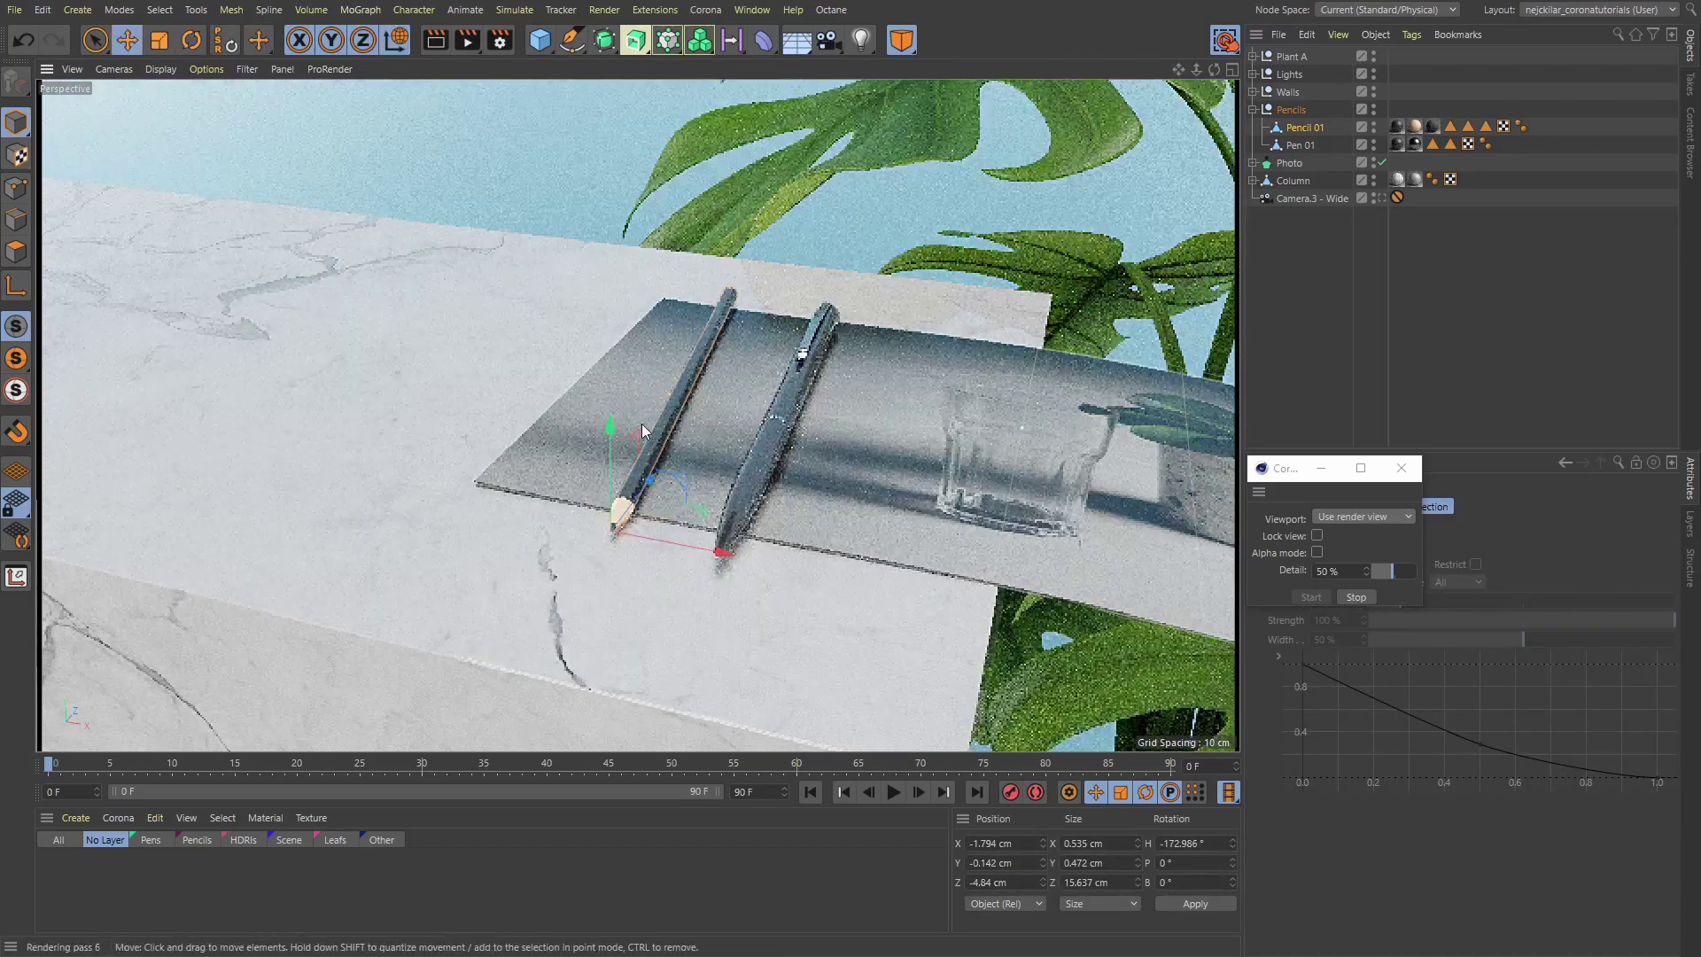
pyautogui.keyDown('alt'); pyautogui.moveTo(643, 424); pyautogui.dragTo(689, 423, button='middle'); pyautogui.keyUp('alt')
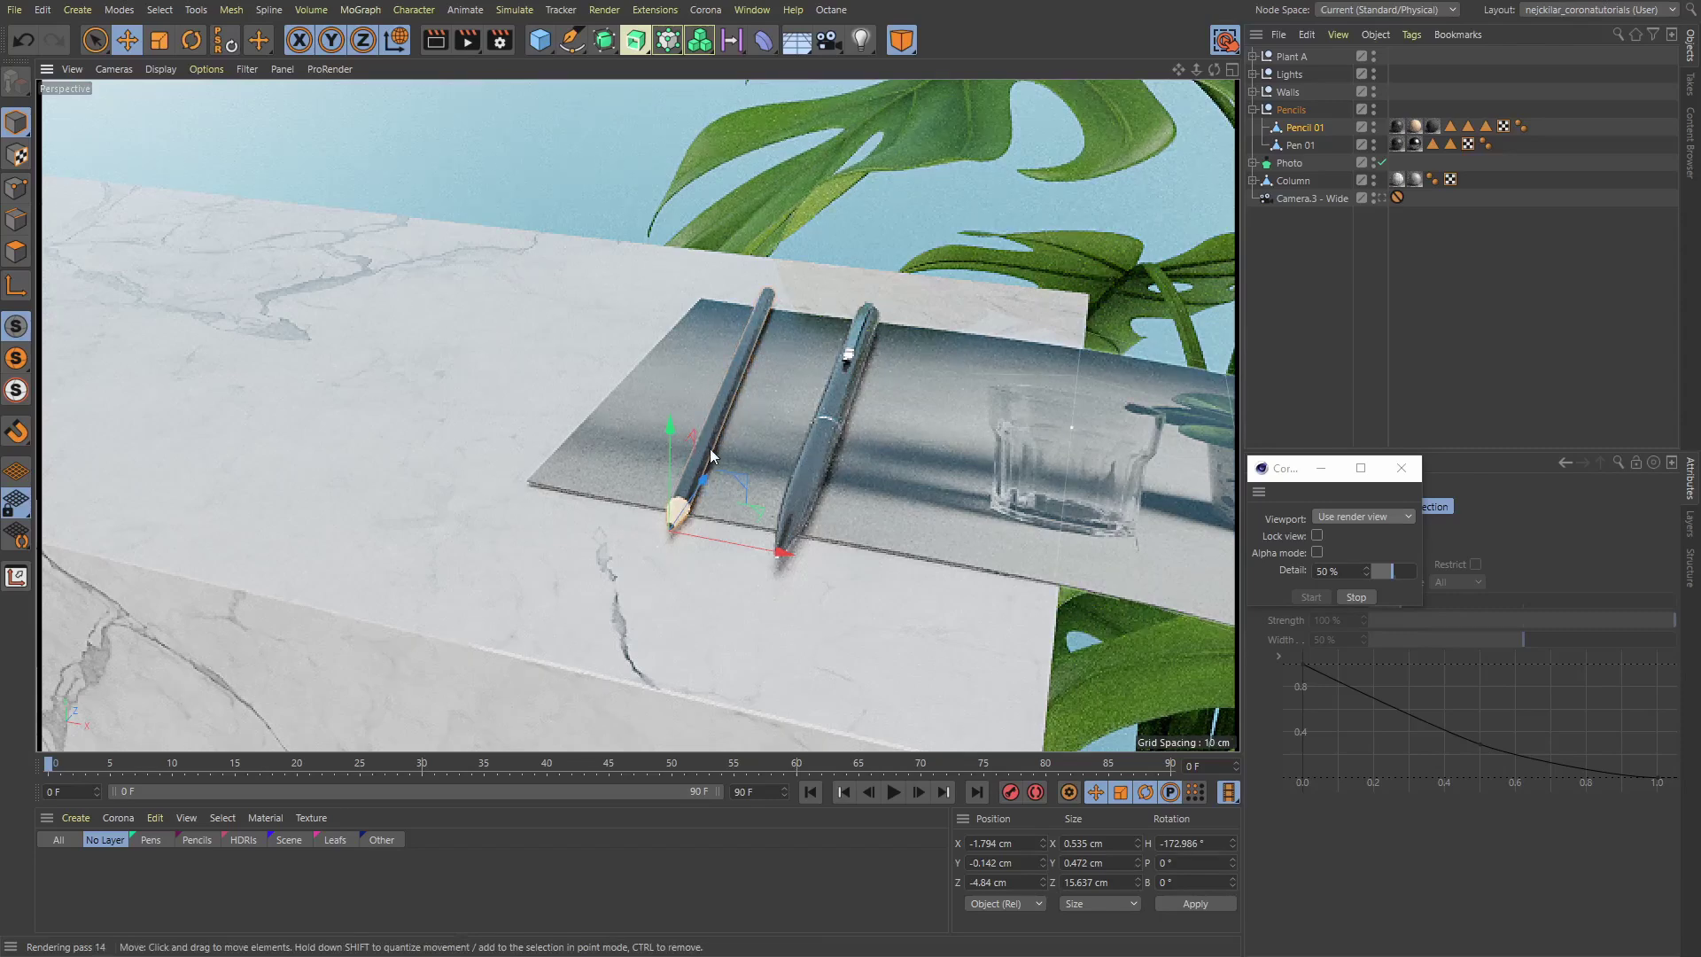
# In Polygon mode, trial-move the pen's polygons and undo the move
pyautogui.scroll(3, 713, 438)
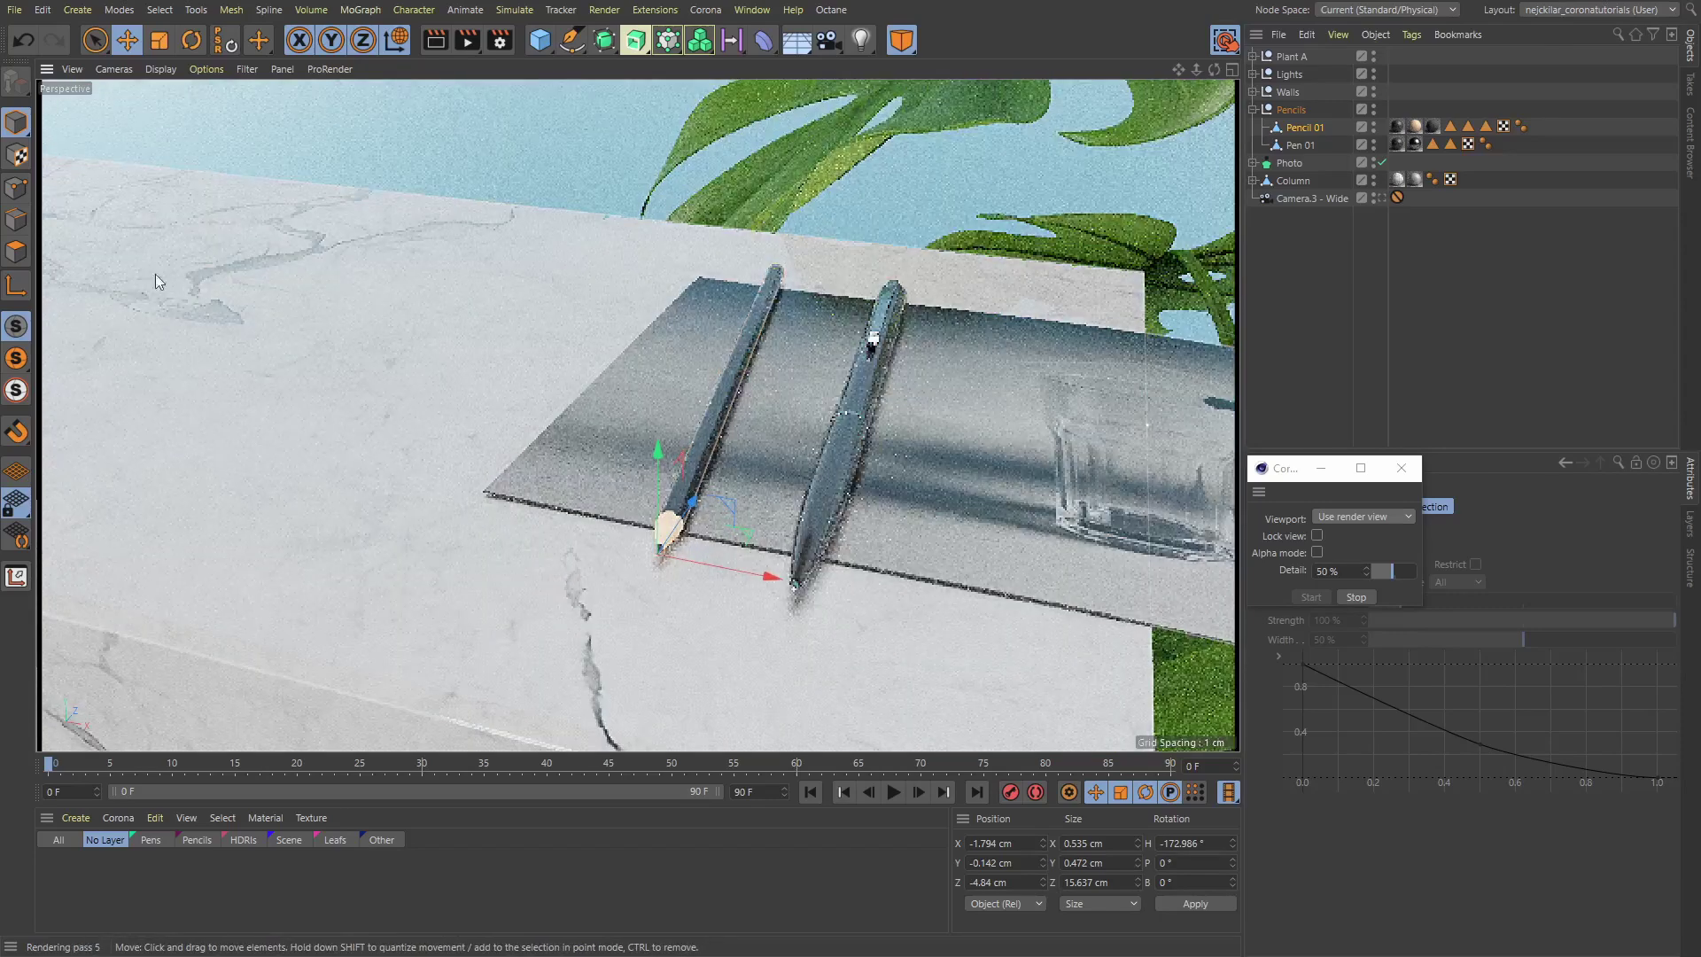
pyautogui.click(16, 251)
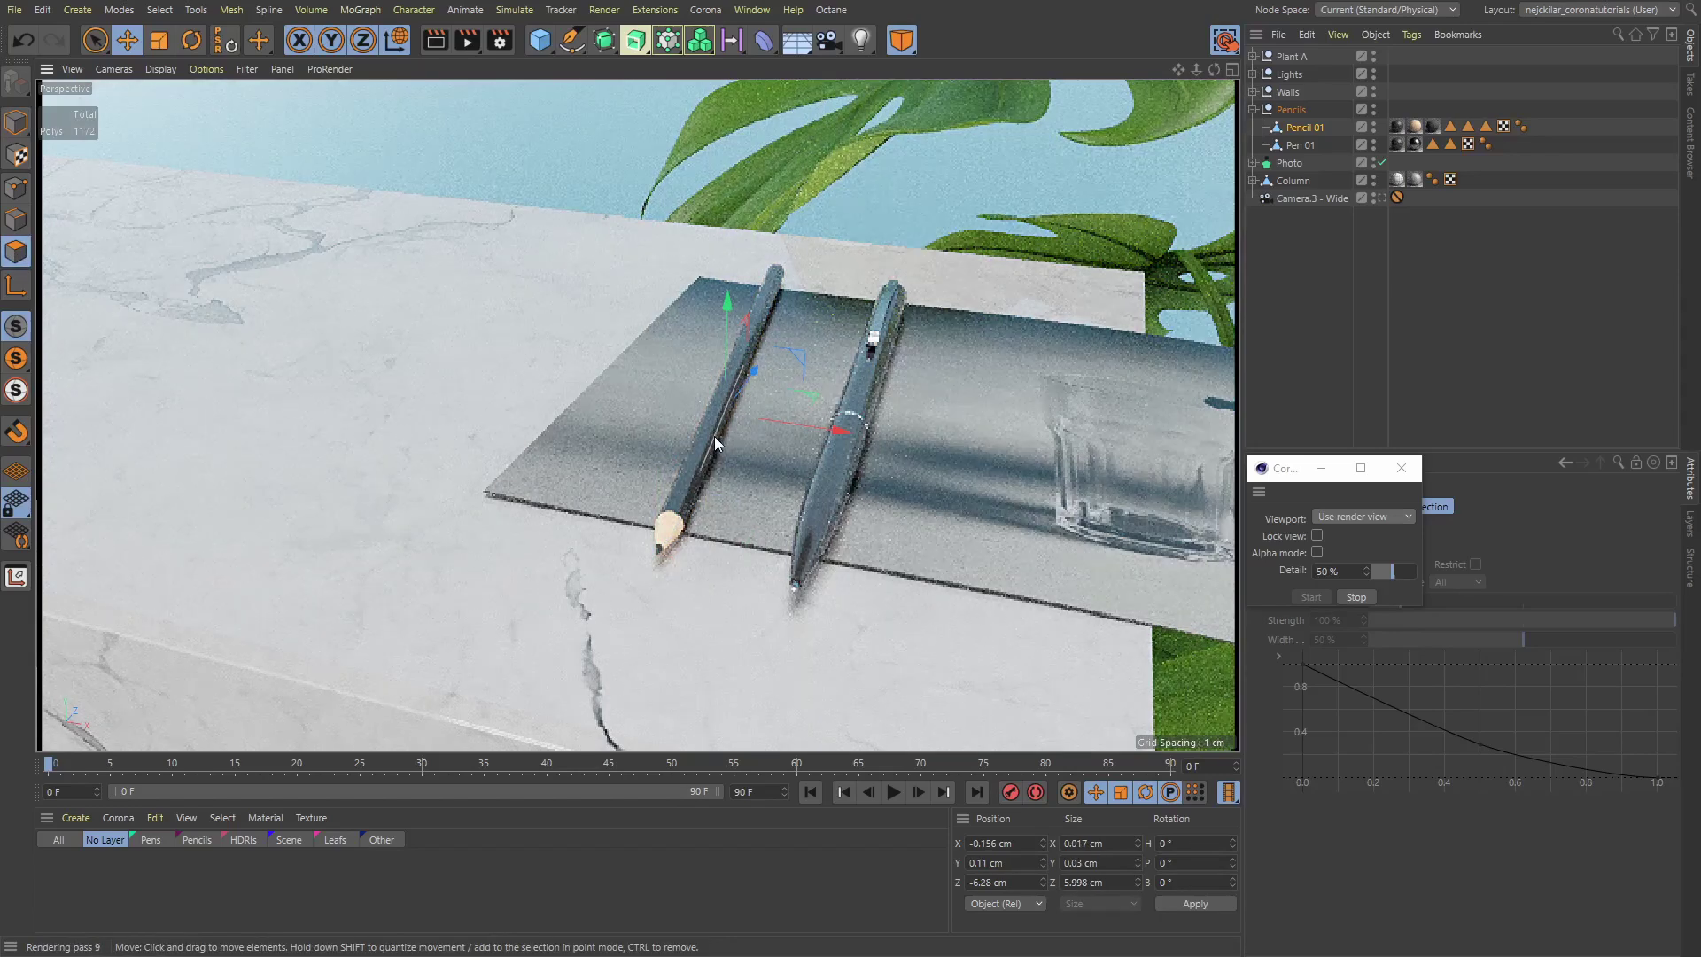
pyautogui.moveTo(714, 436); pyautogui.dragTo(831, 349)
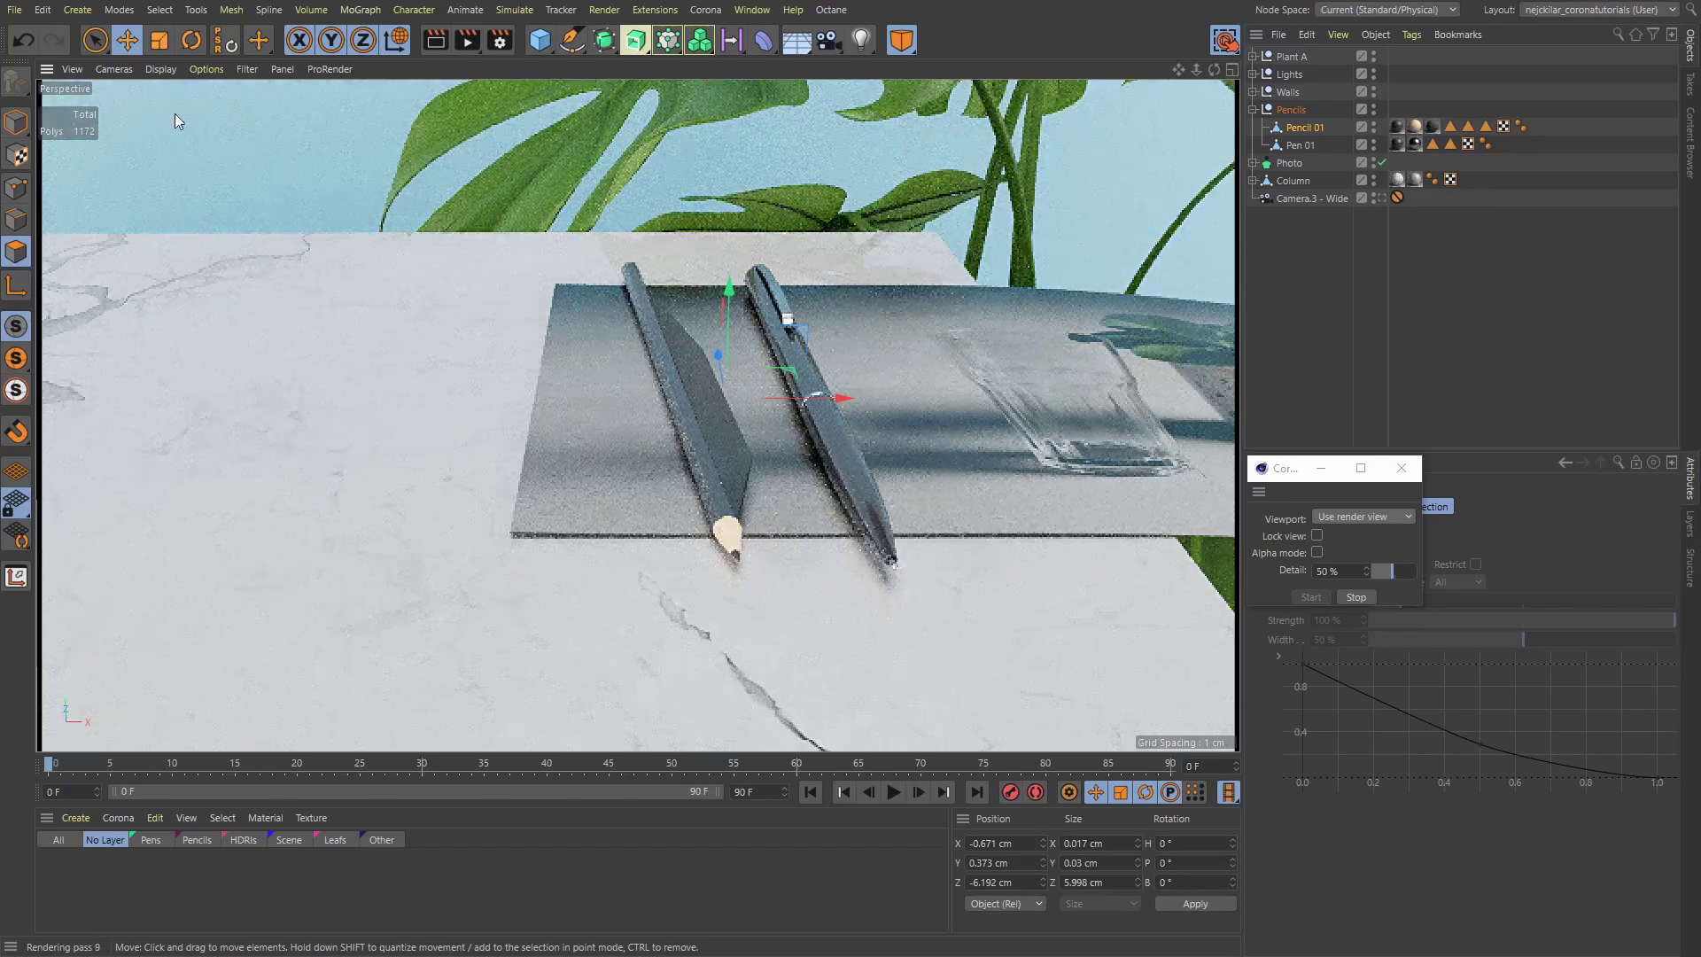
pyautogui.click(24, 40)
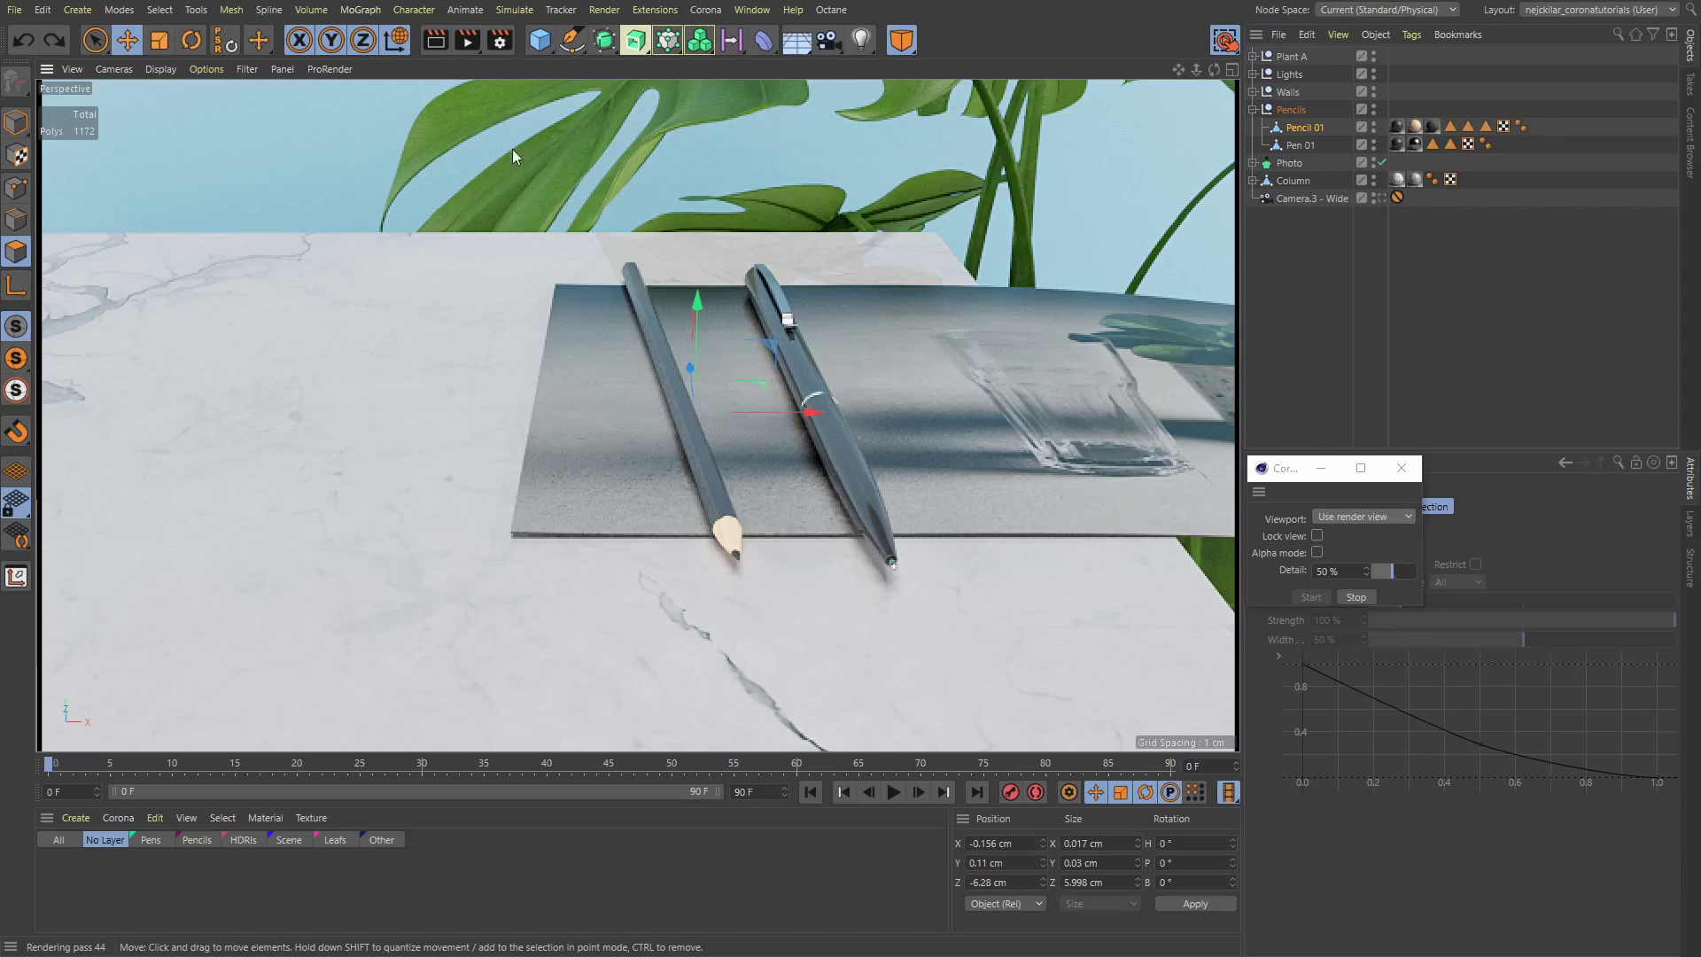
# Turn on Fast preview denoise during render in Corona Performance settings and minimize Render Settings
pyautogui.click(500, 45)
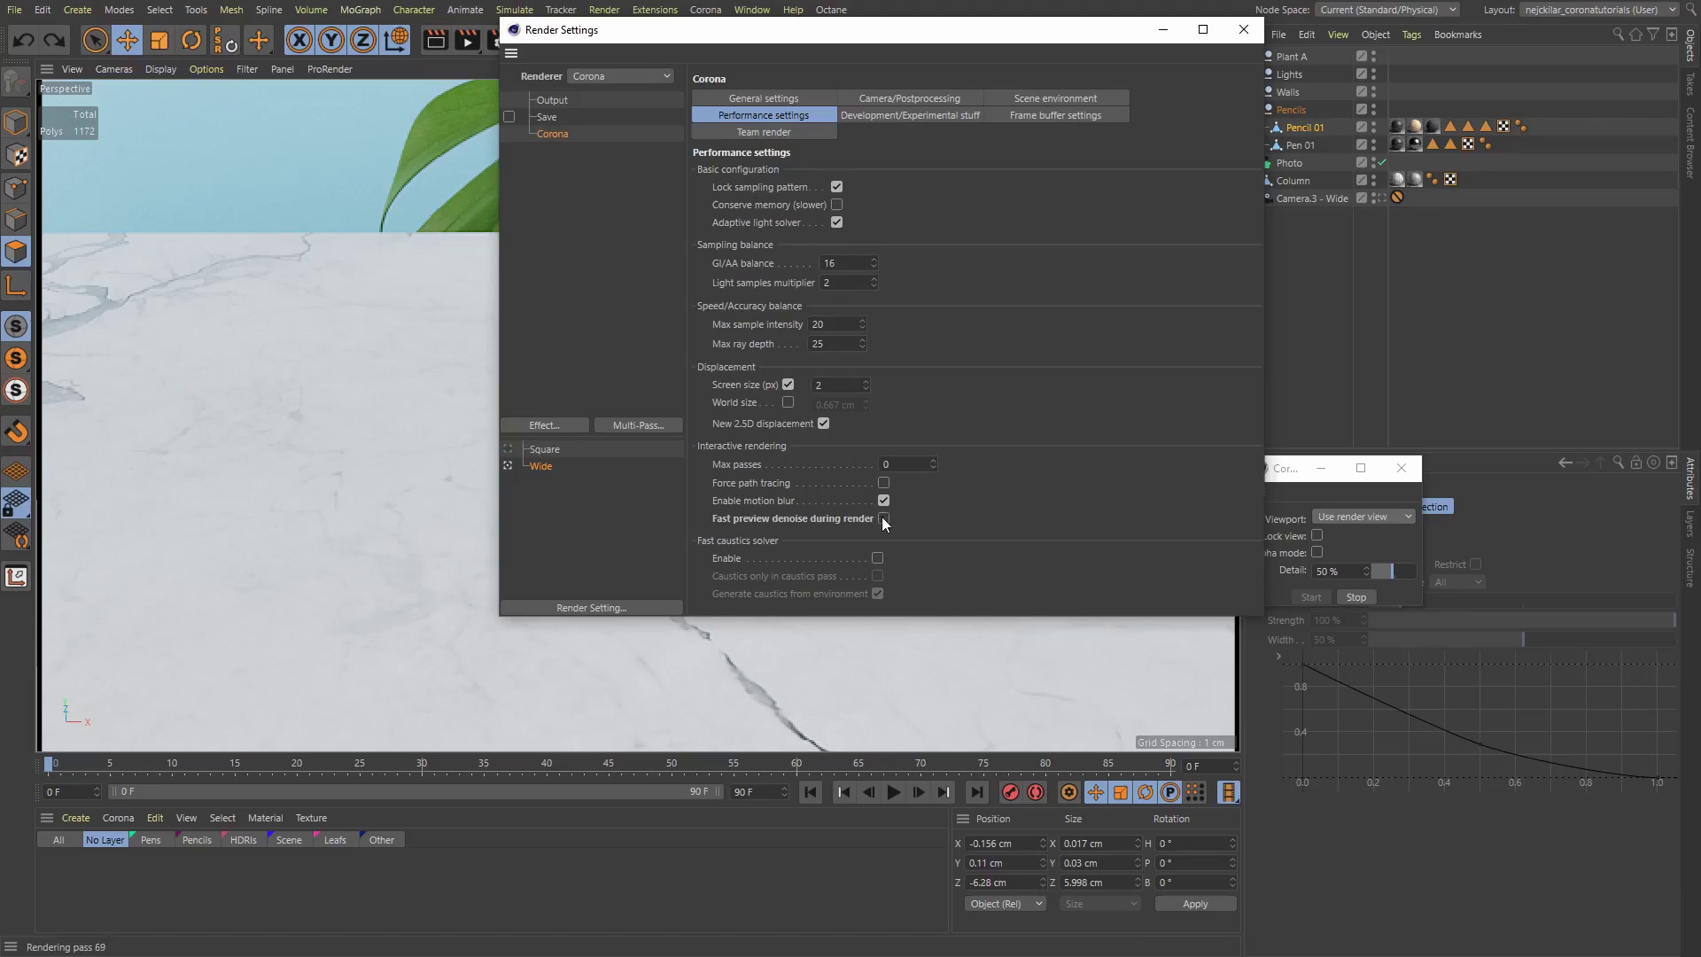
pyautogui.click(883, 519)
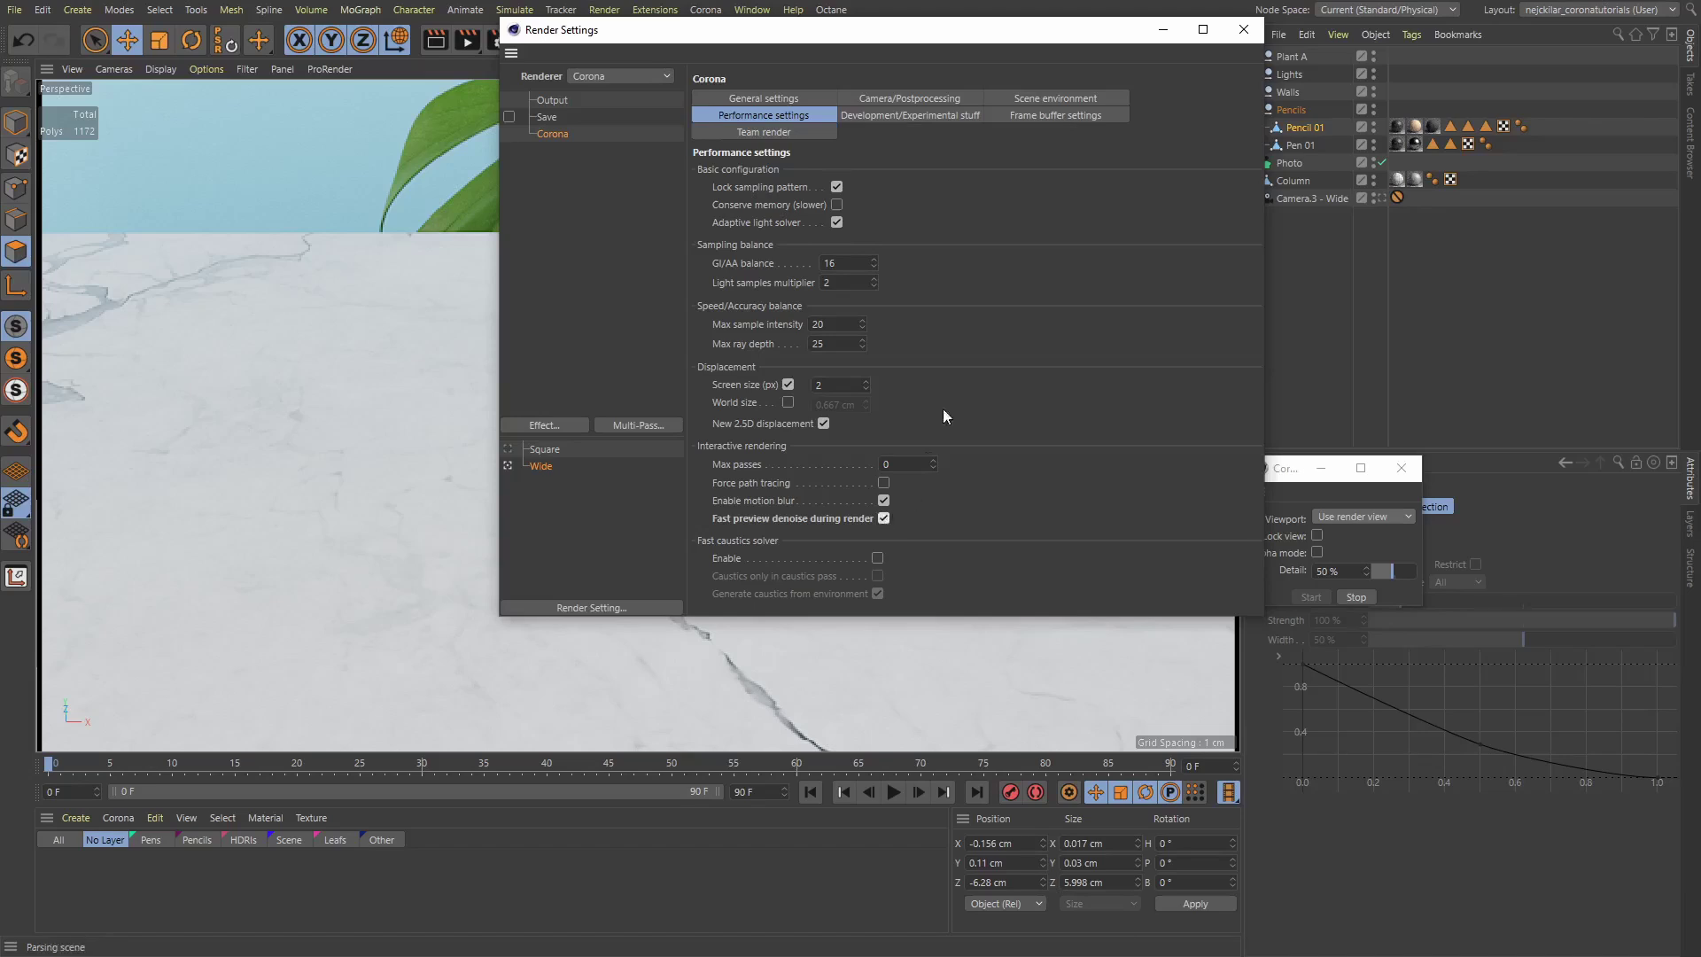
pyautogui.click(1162, 30)
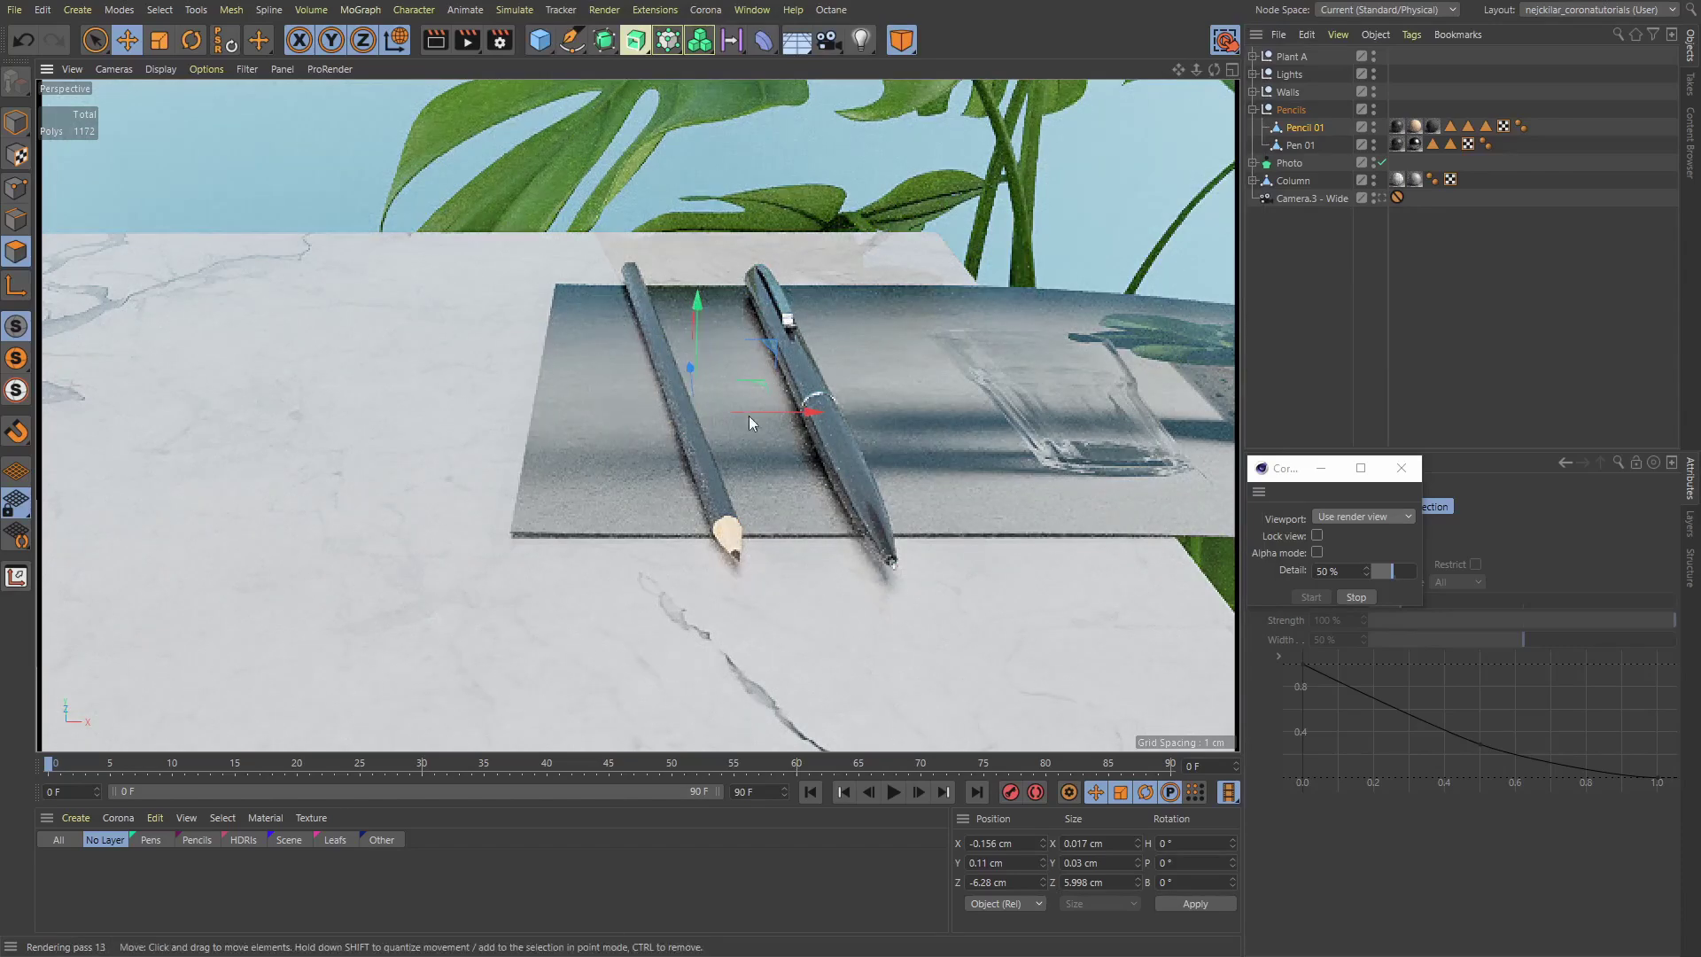
pyautogui.scroll(-1, 726, 407)
pyautogui.moveTo(726, 410)
pyautogui.keyDown('alt'); pyautogui.mouseDown()
pyautogui.moveTo(666, 431)
pyautogui.moveTo(762, 414)
pyautogui.moveTo(762, 383)
pyautogui.moveTo(733, 434)
pyautogui.moveTo(637, 390)
pyautogui.mouseUp(); pyautogui.keyUp('alt')
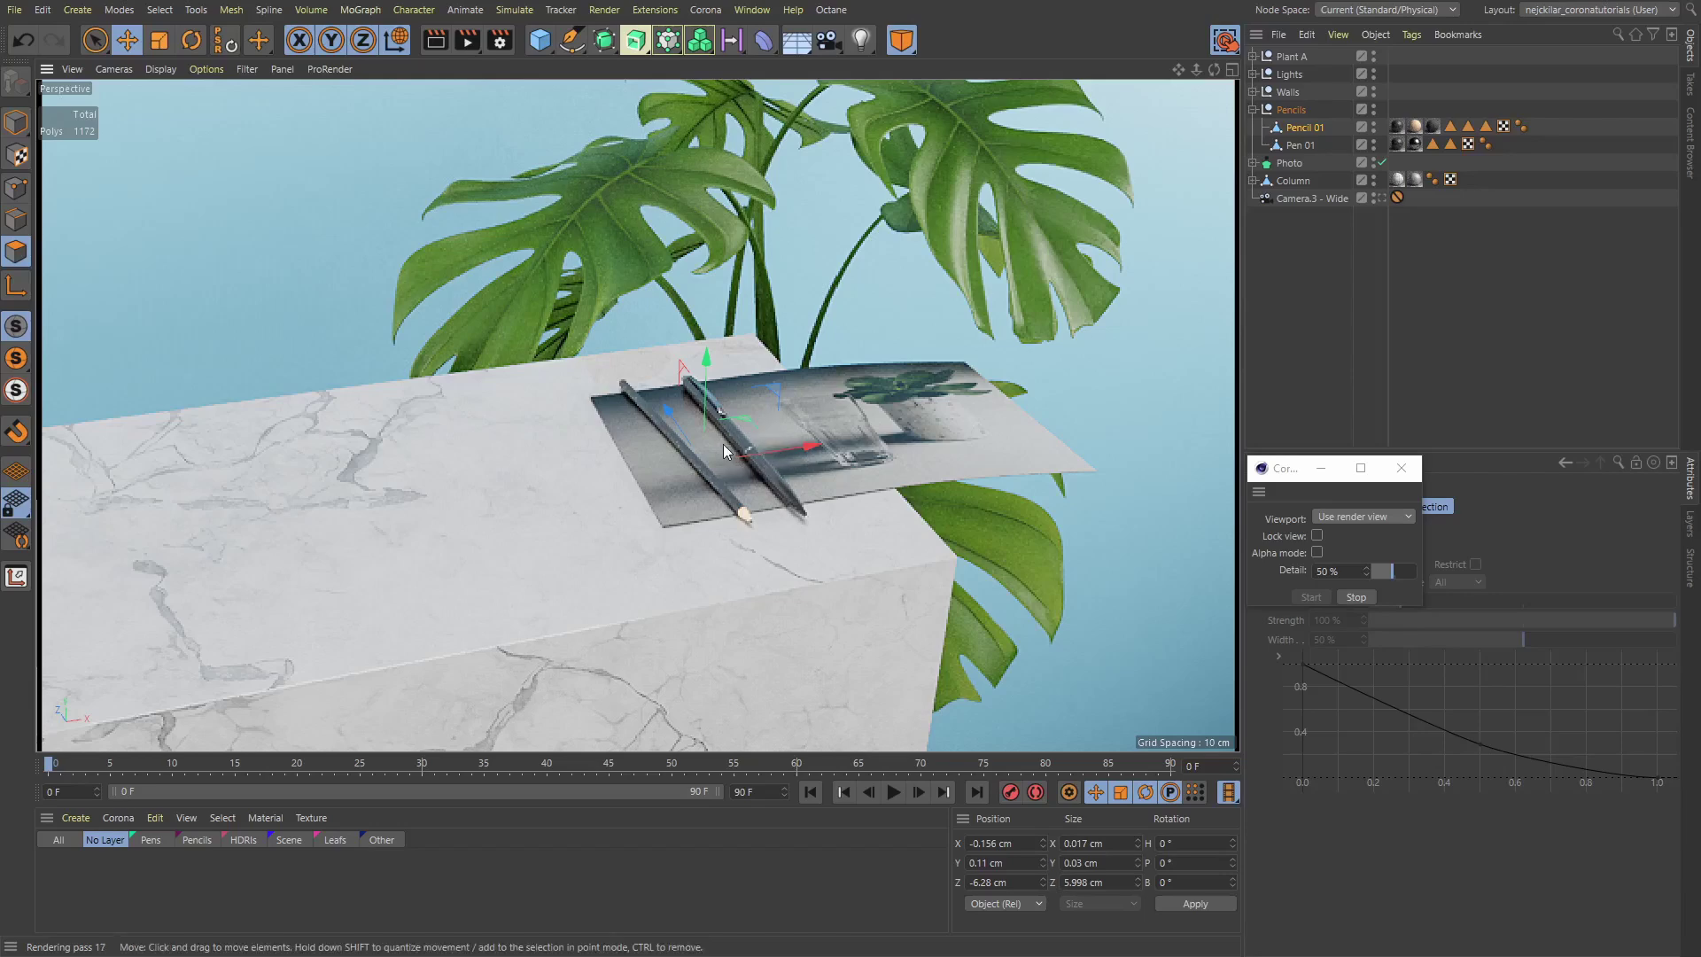
pyautogui.scroll(5, 723, 444)
pyautogui.scroll(2, 676, 422)
pyautogui.scroll(2, 720, 426)
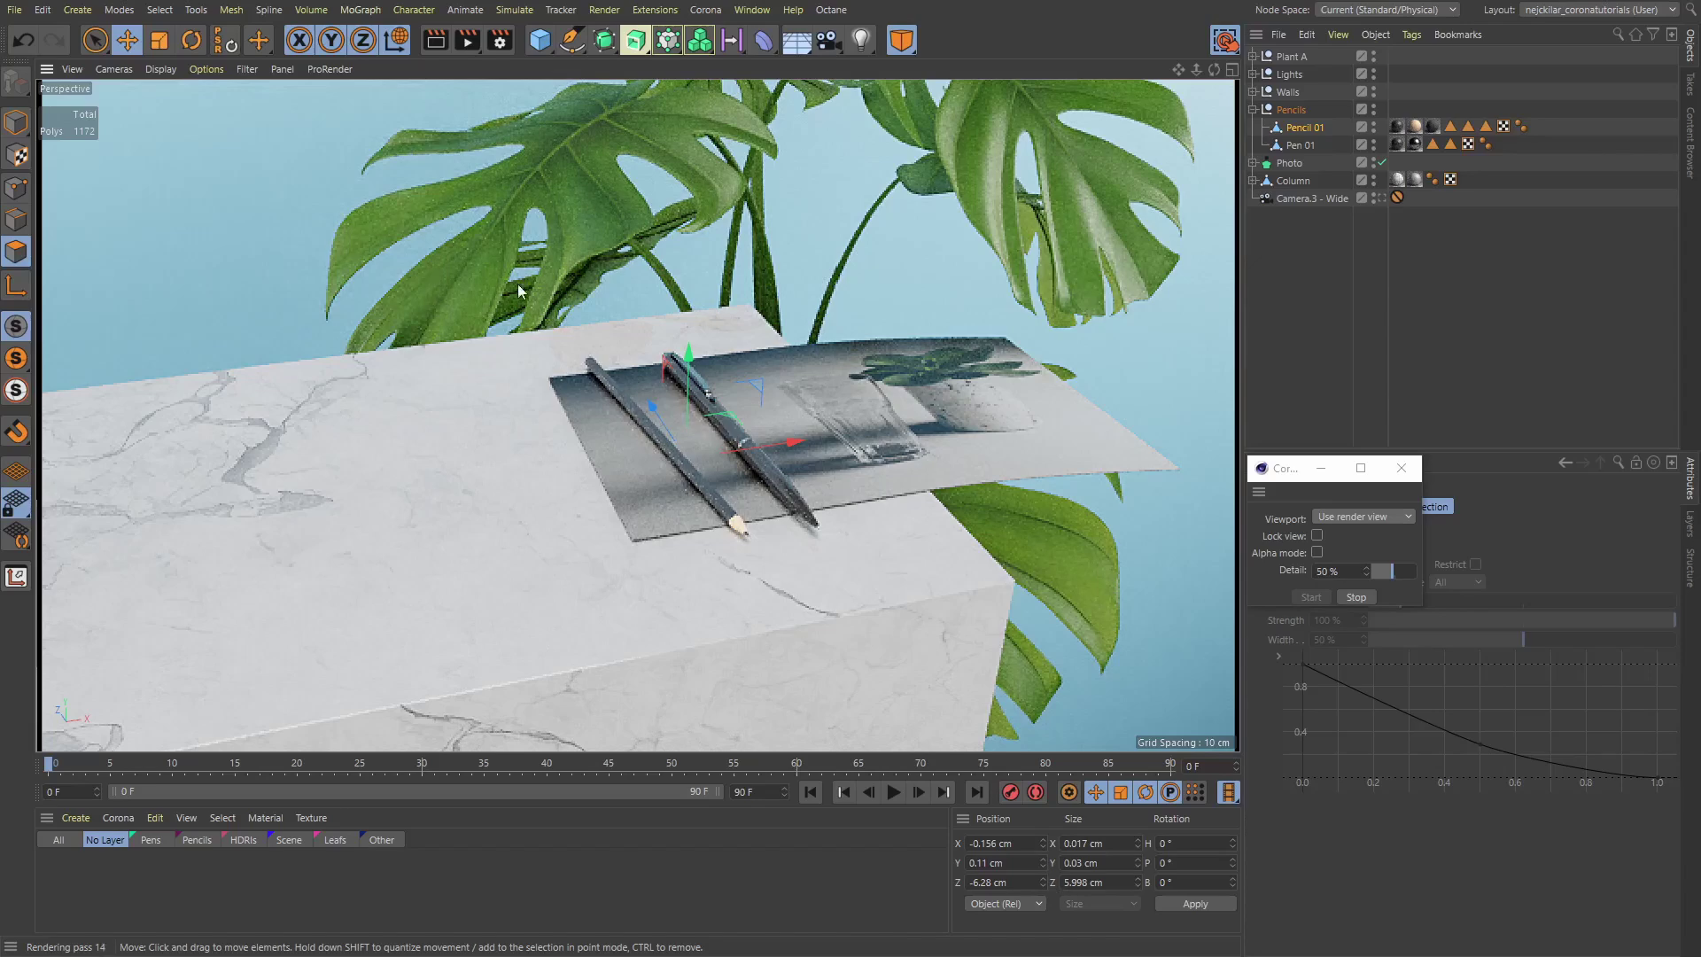
# Uncheck Fast preview denoise during render in the Corona Performance settings
pyautogui.click(500, 40)
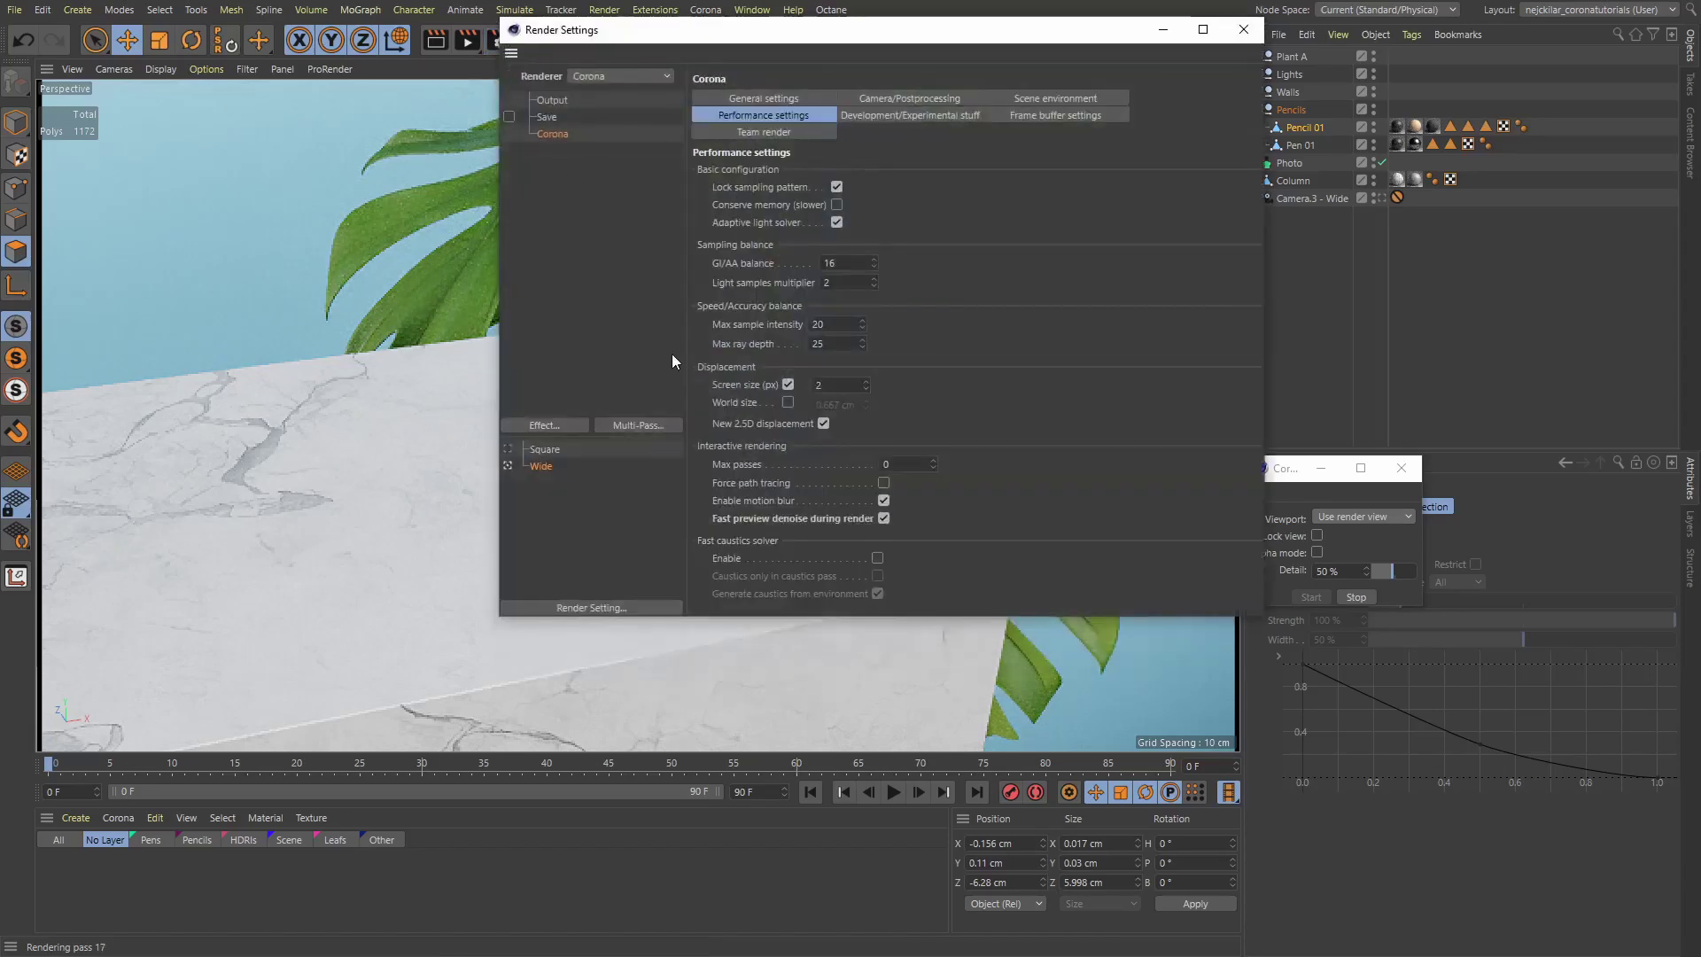
pyautogui.click(878, 516)
# Set the Corona GI solver to Path tracing, after briefly trying UHD cache
pyautogui.click(783, 101)
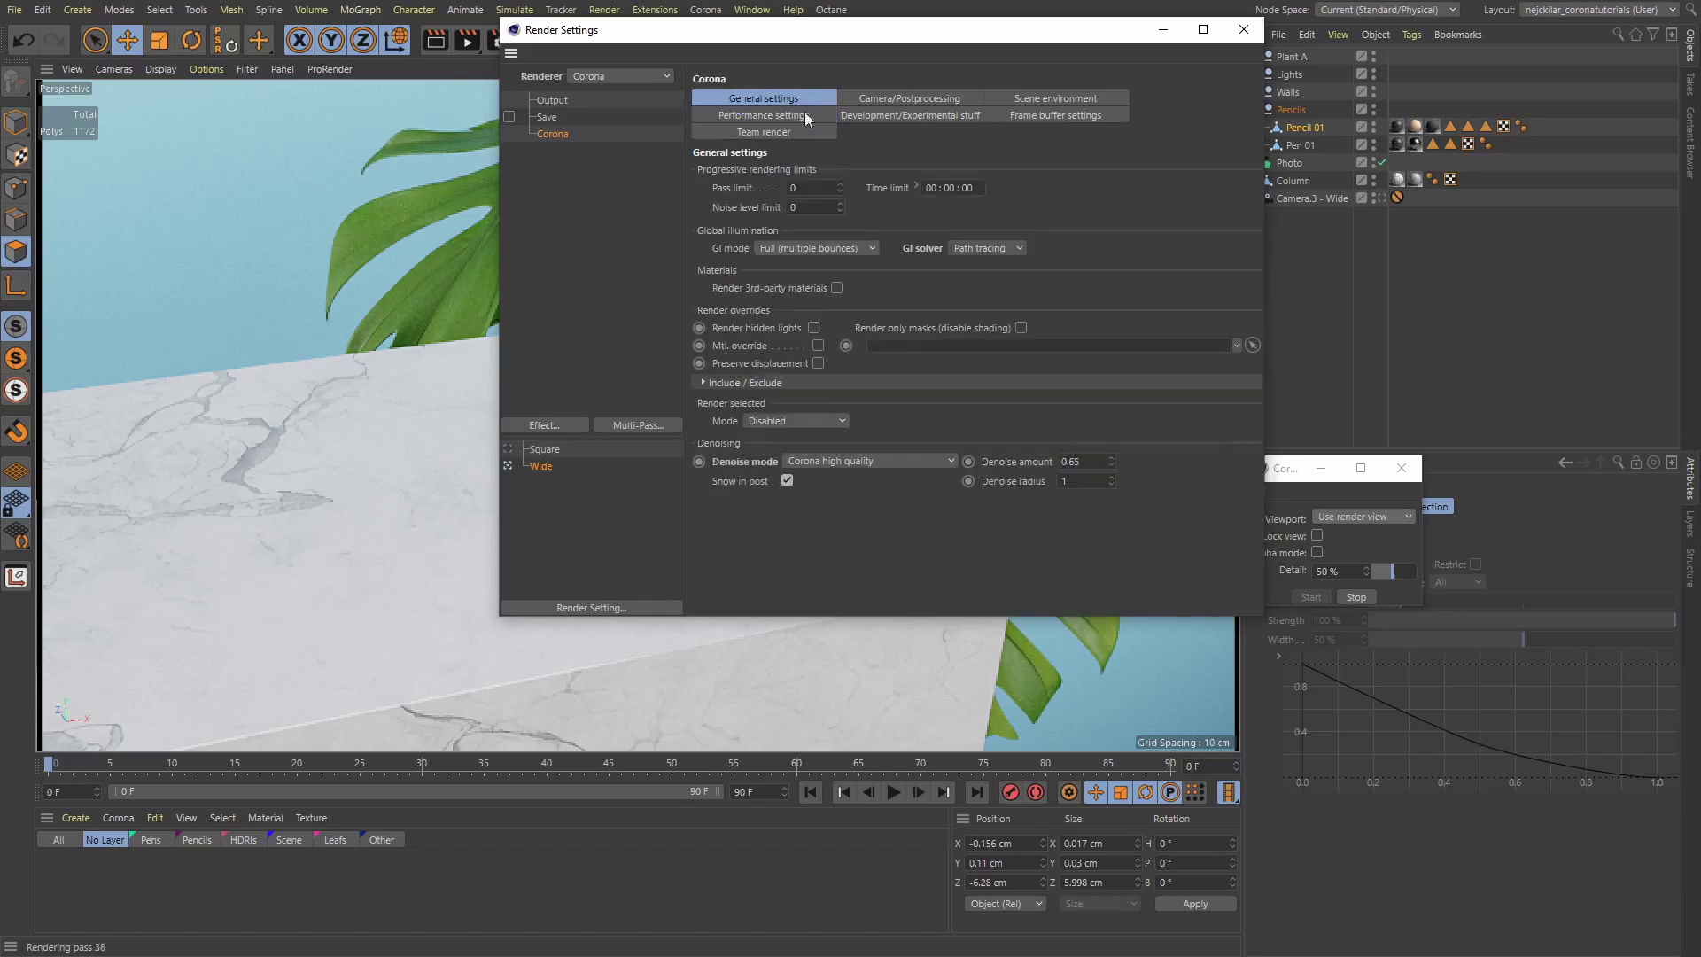
pyautogui.click(1013, 248)
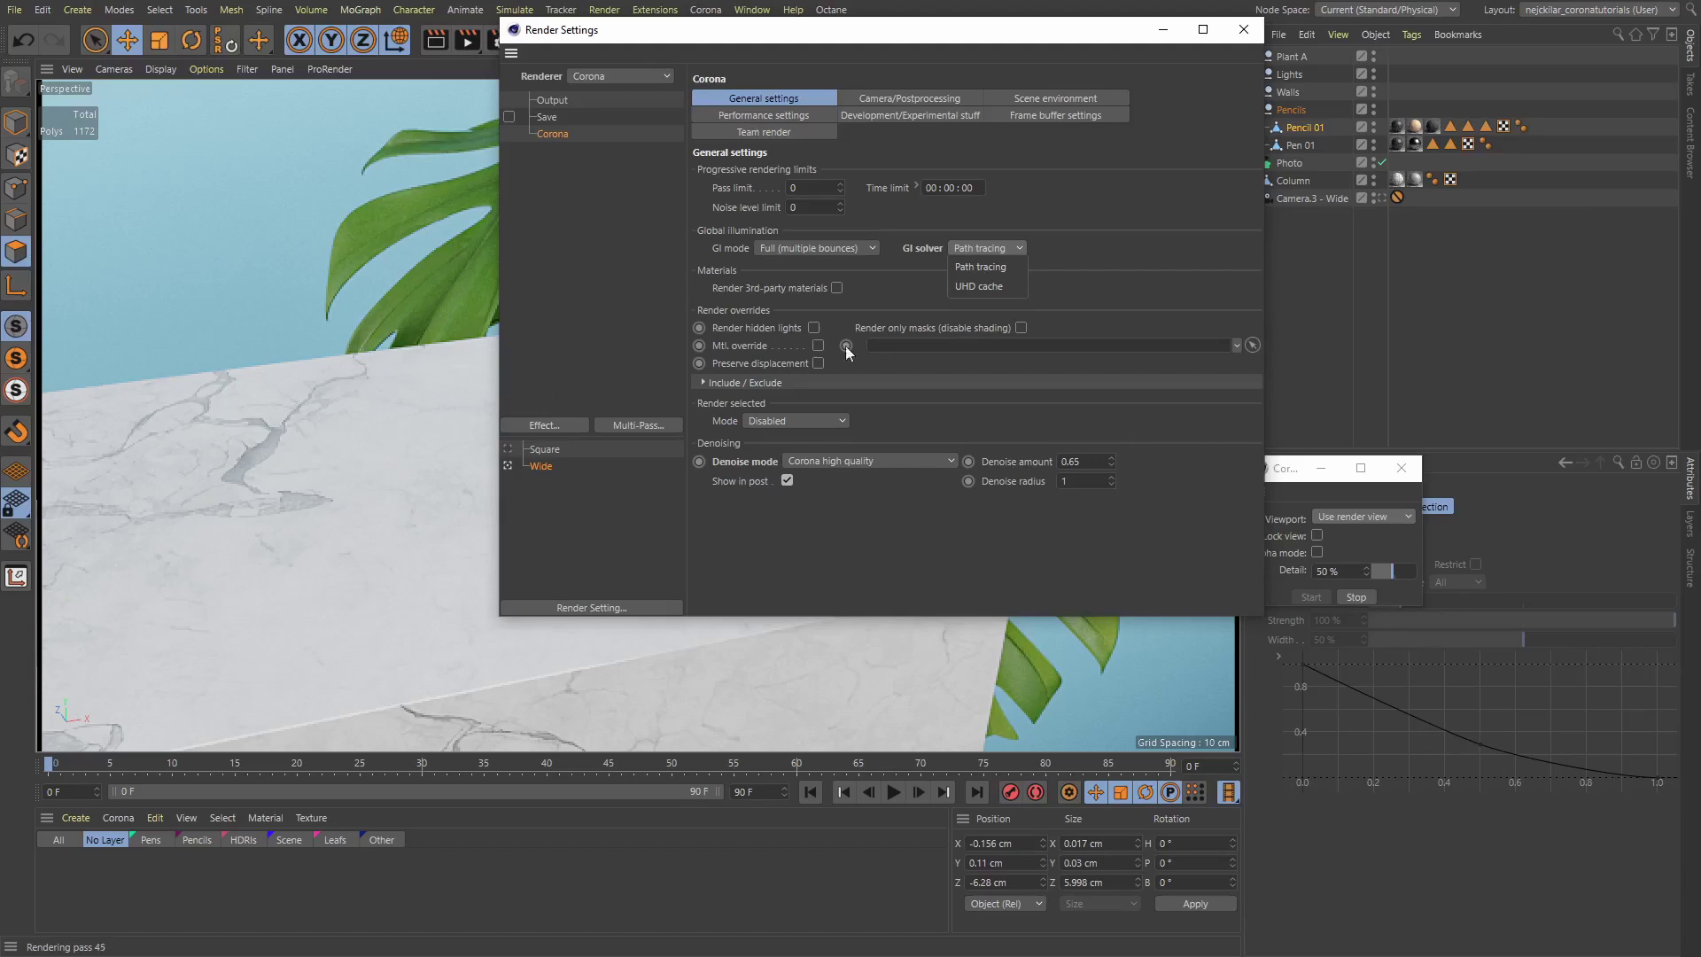
pyautogui.click(1006, 287)
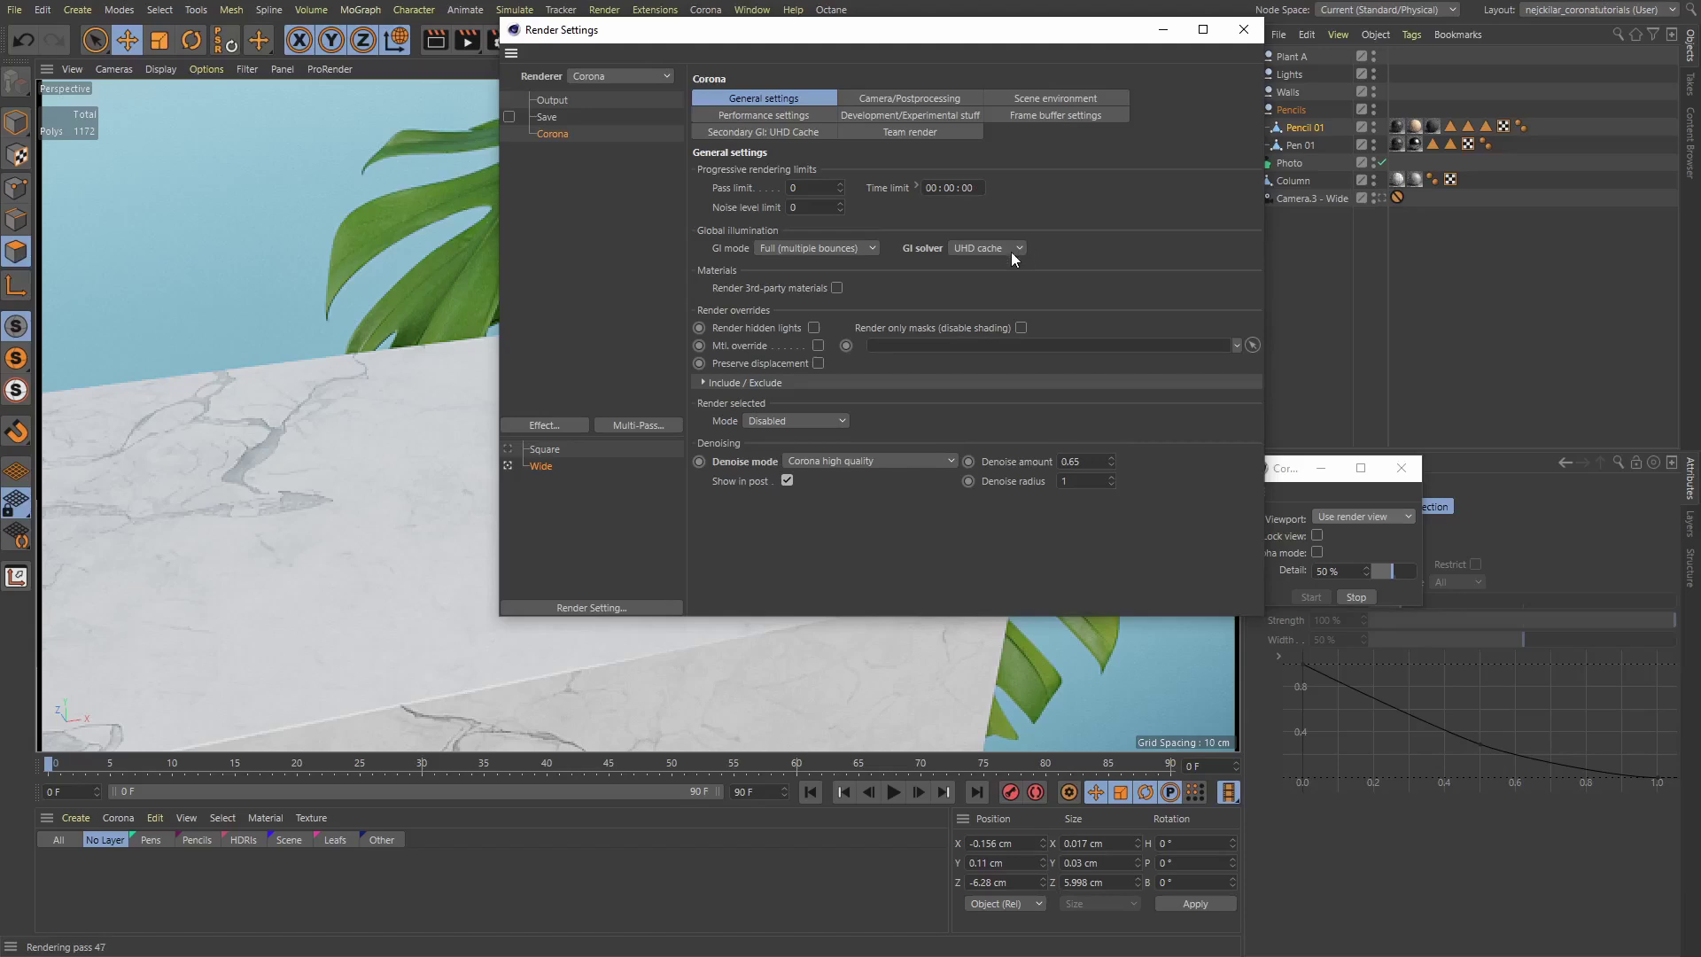
pyautogui.click(1014, 252)
pyautogui.click(997, 266)
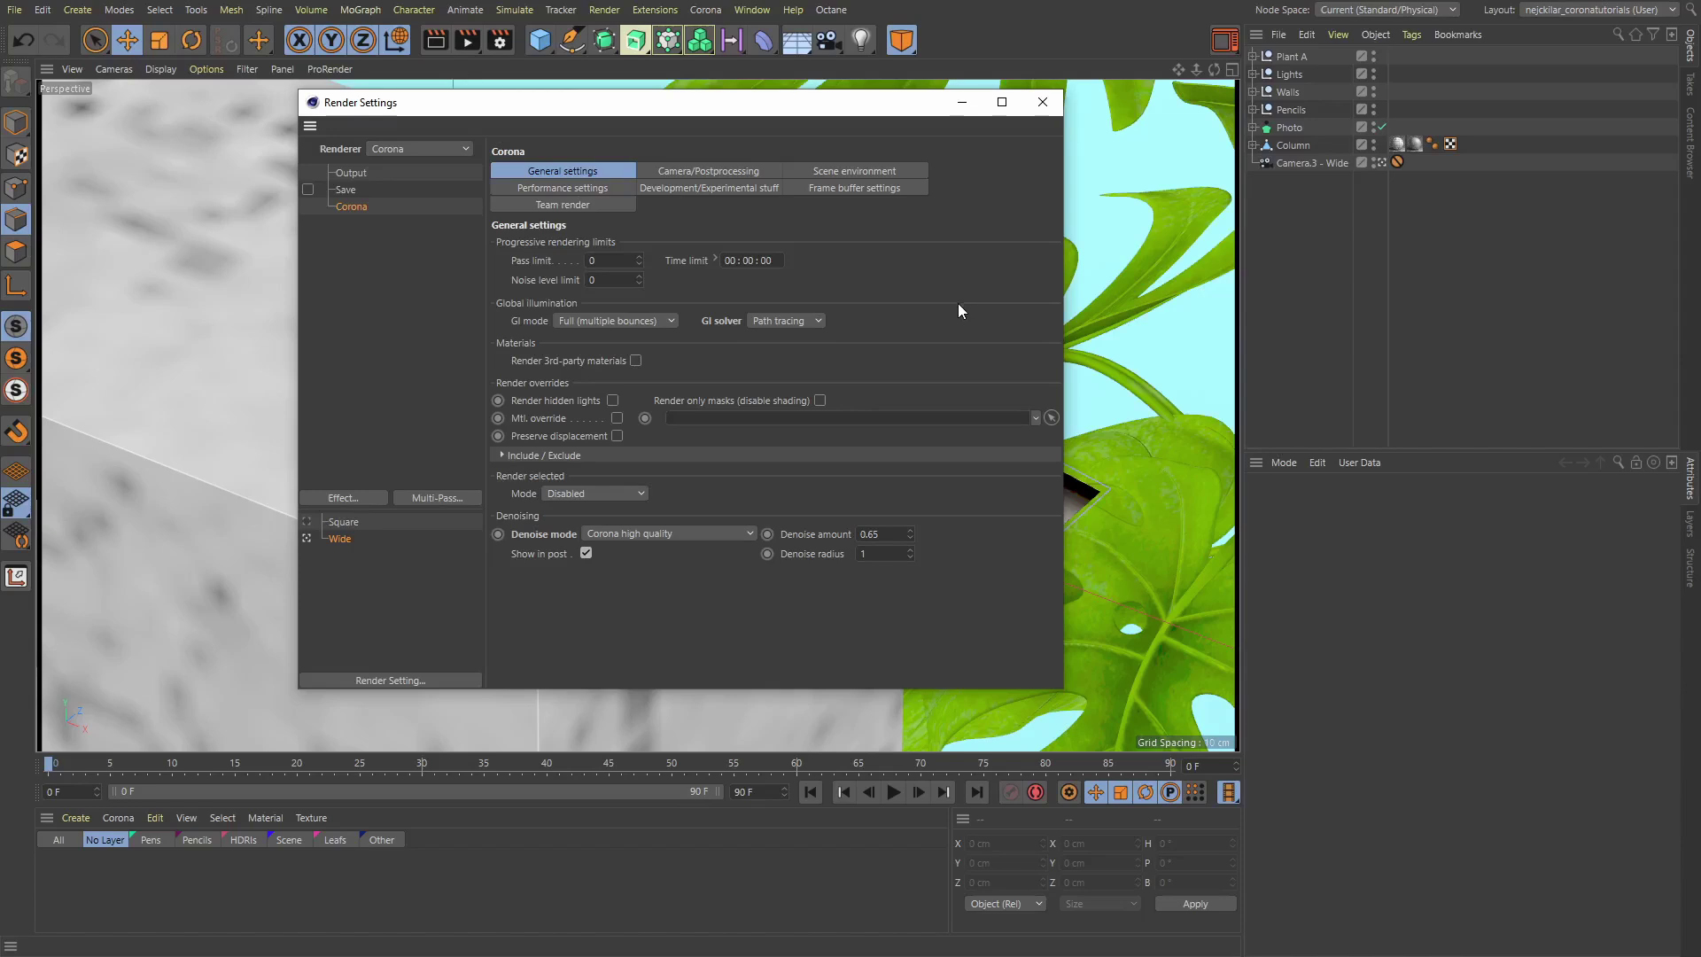
# Restore the GI solver to UHD cache and enable Force path tracing for interactive rendering
pyautogui.click(792, 322)
pyautogui.click(760, 360)
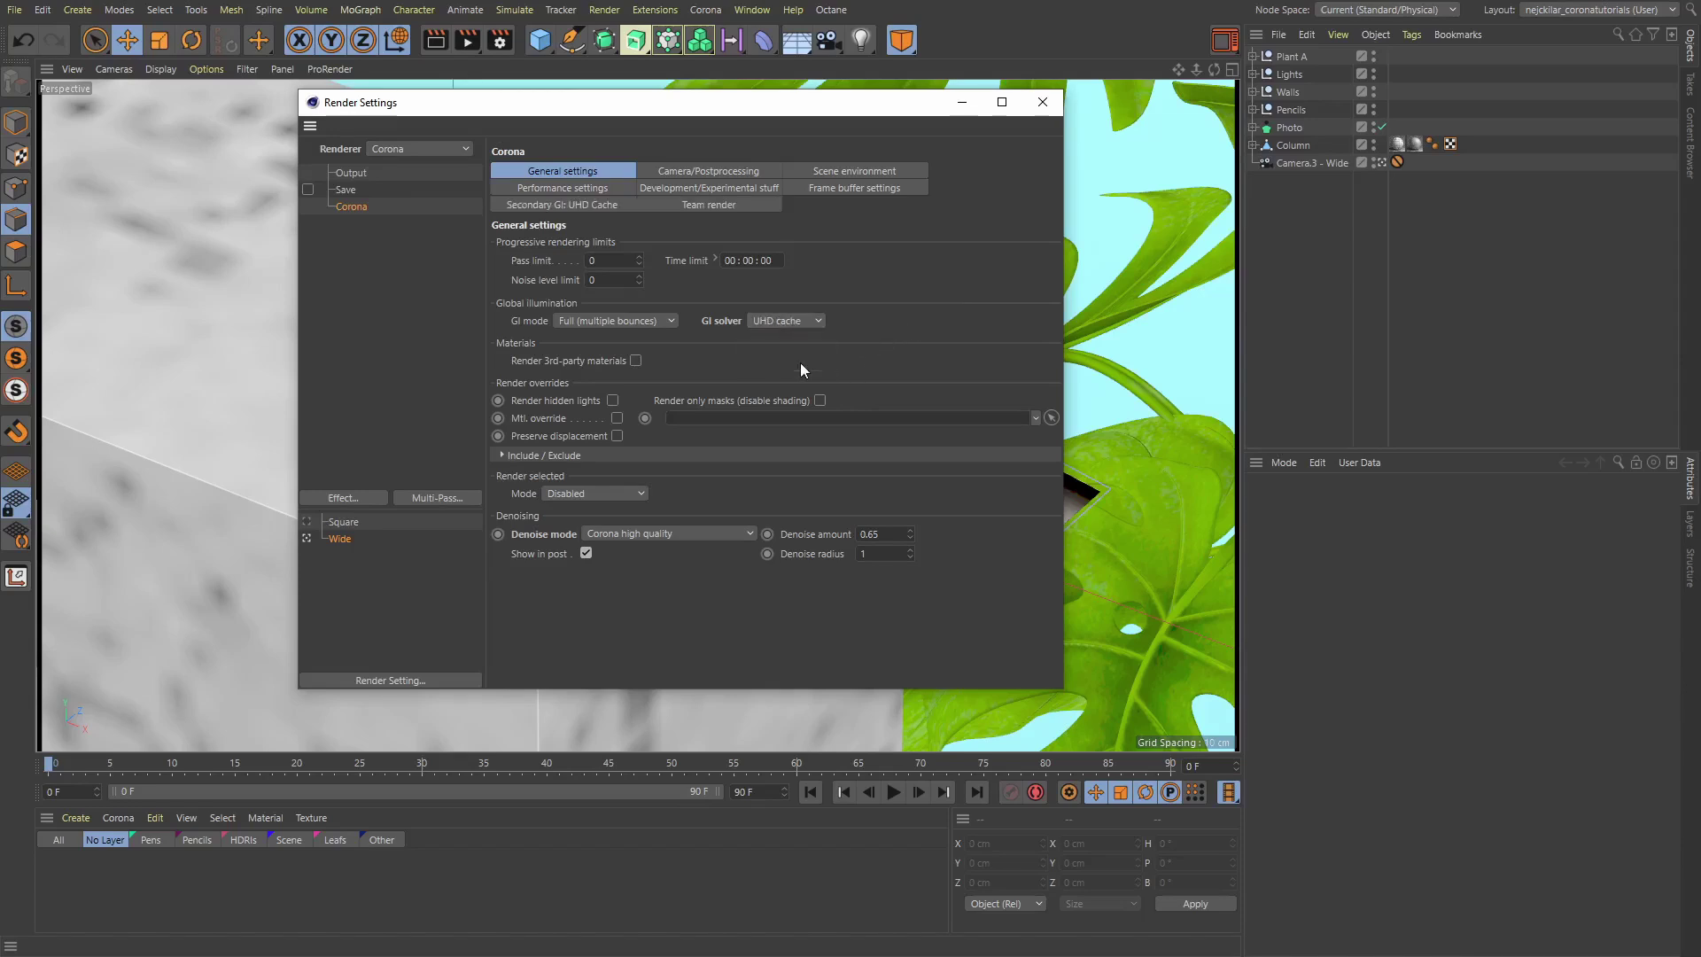
pyautogui.click(581, 188)
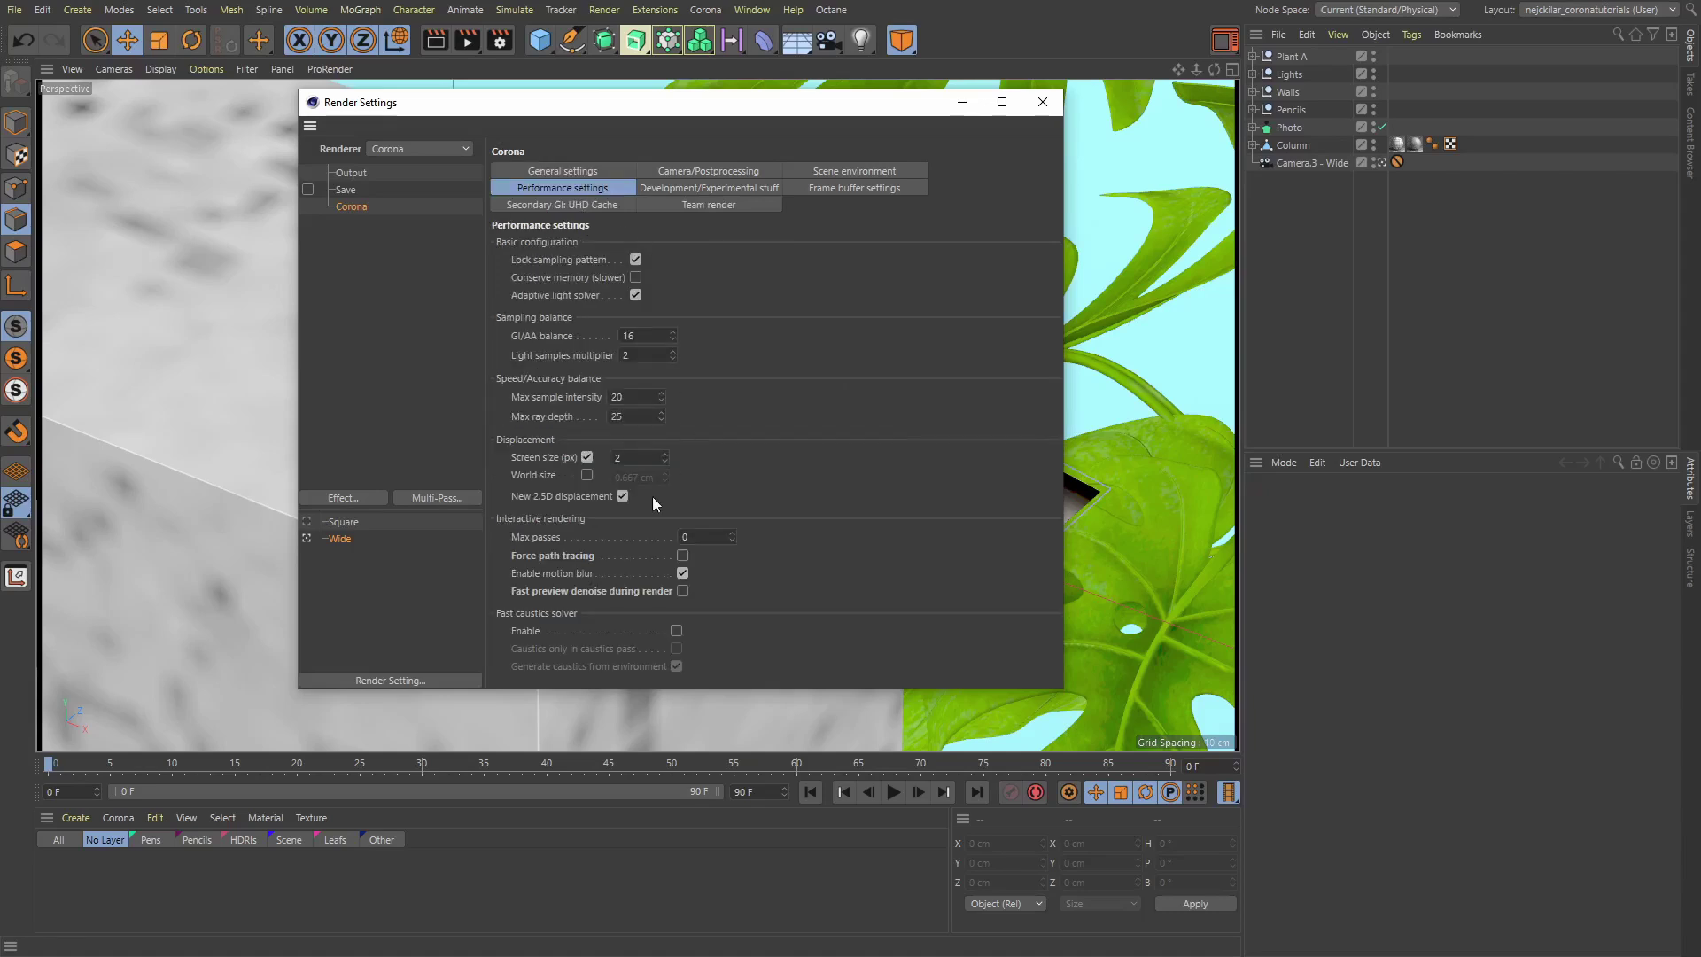
pyautogui.click(682, 556)
pyautogui.click(577, 171)
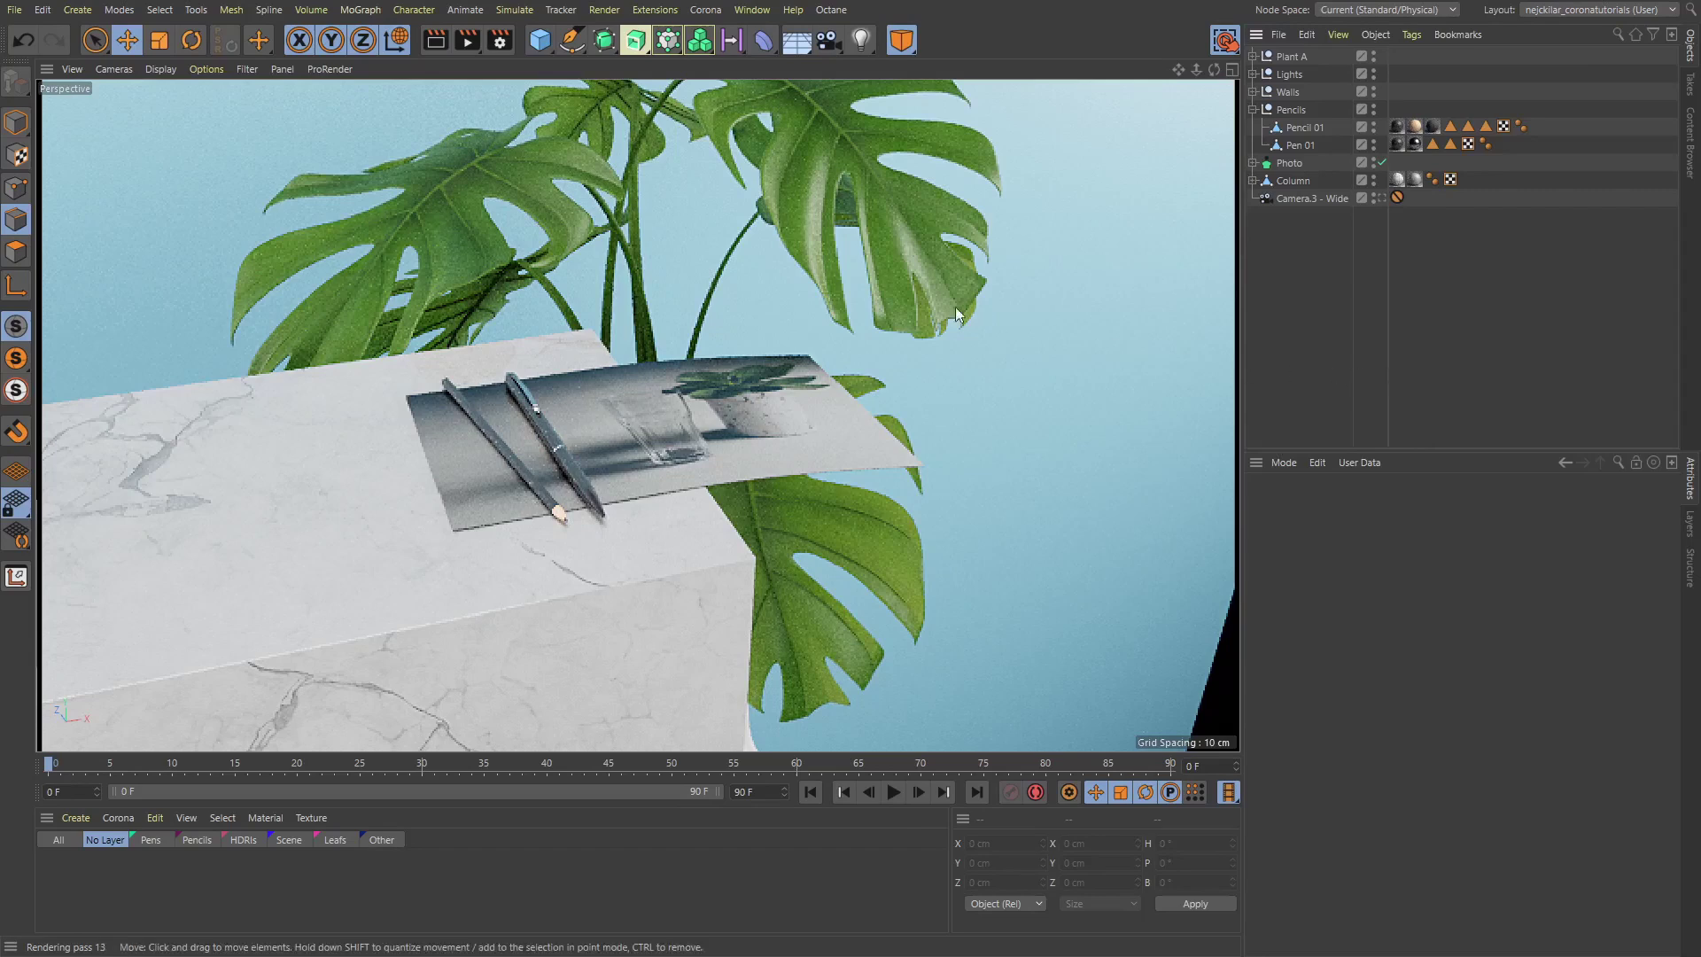
# Reopen the Corona Interactive viewport settings window, showing 50% detail
pyautogui.click(705, 9)
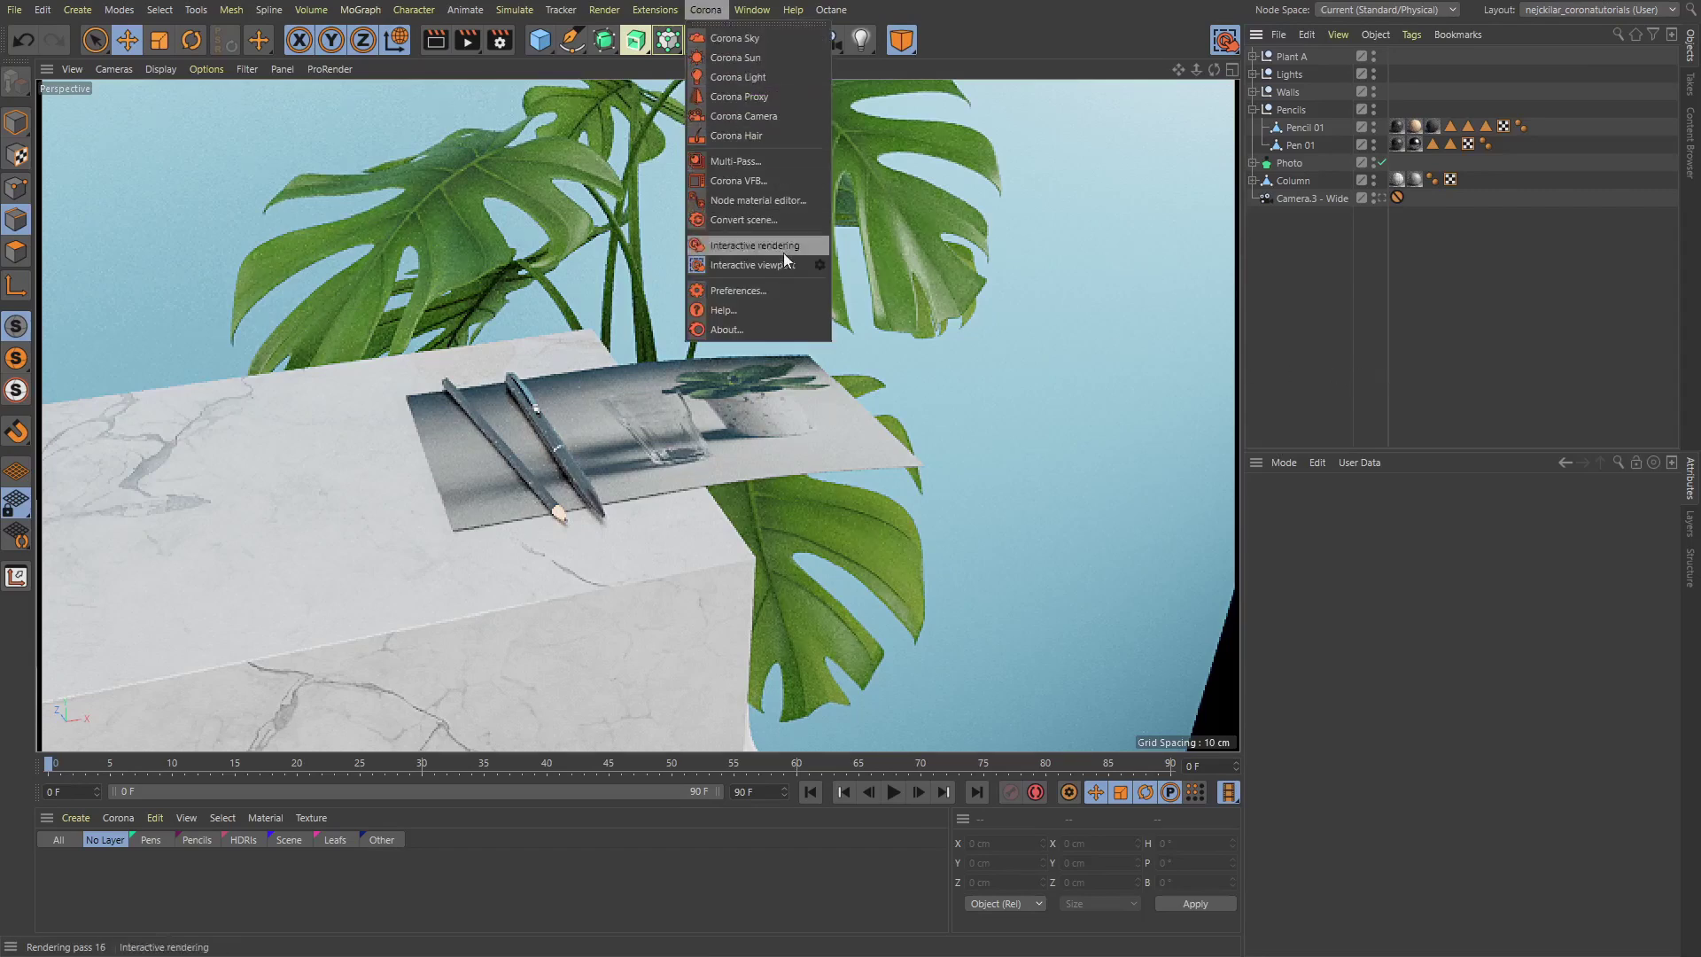
pyautogui.click(817, 265)
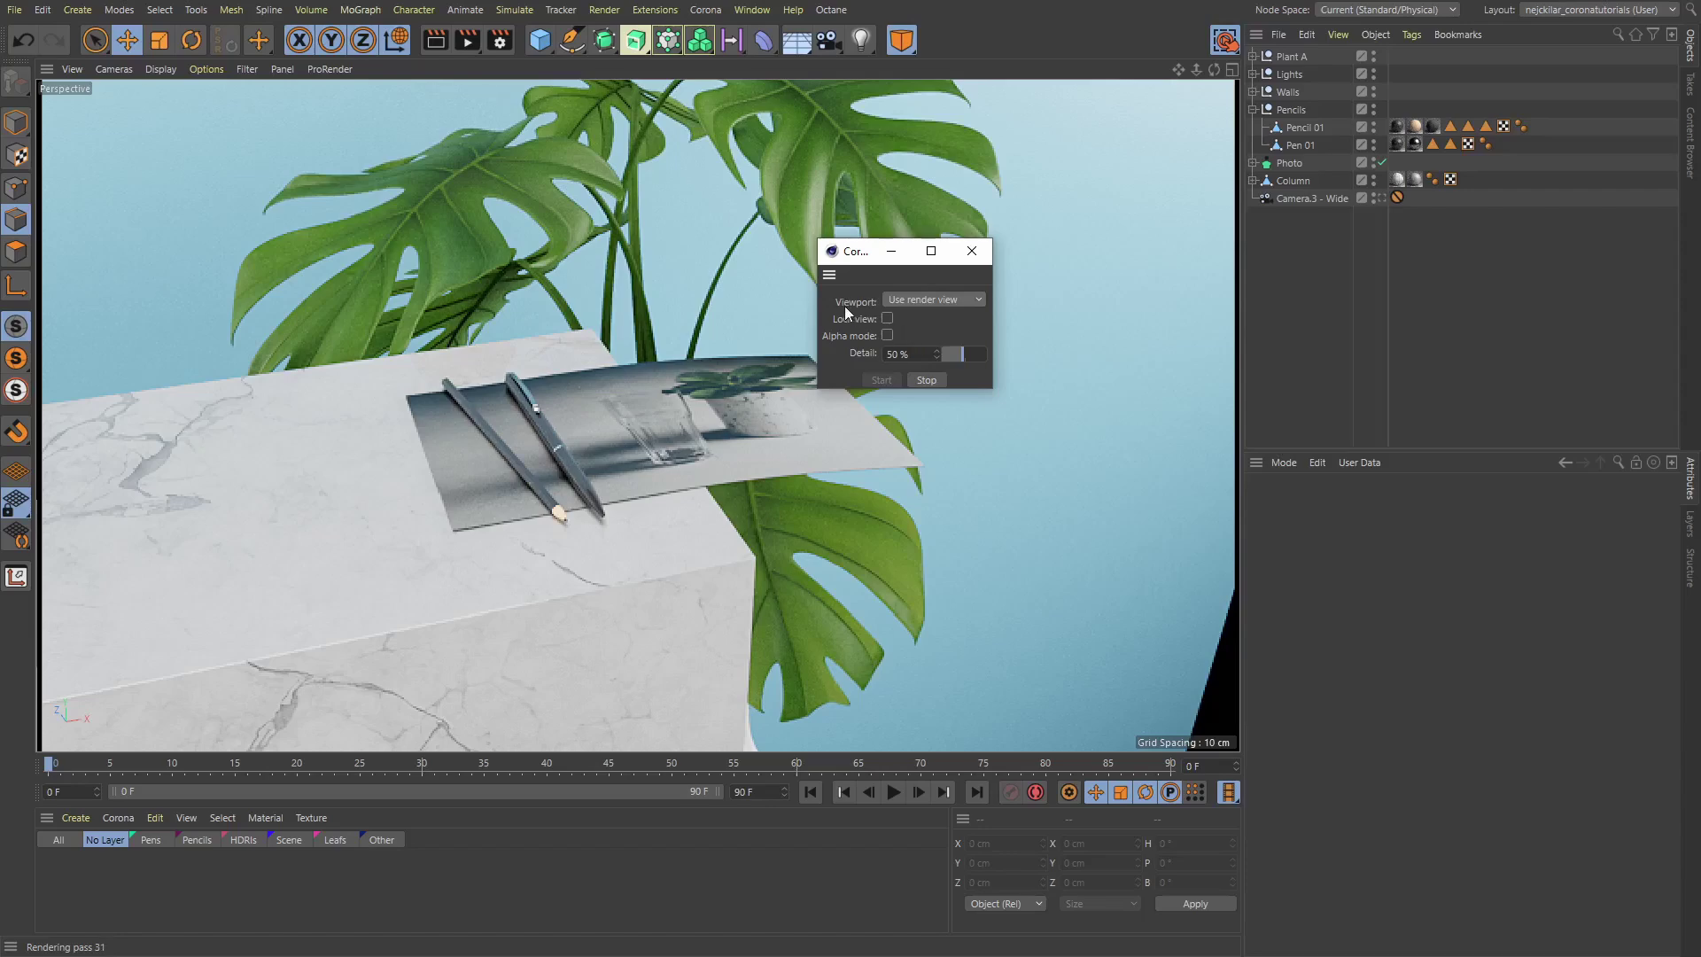
# Switch to the four-view layout and orbit both perspective views to new angles
pyautogui.middleClick(657, 353)
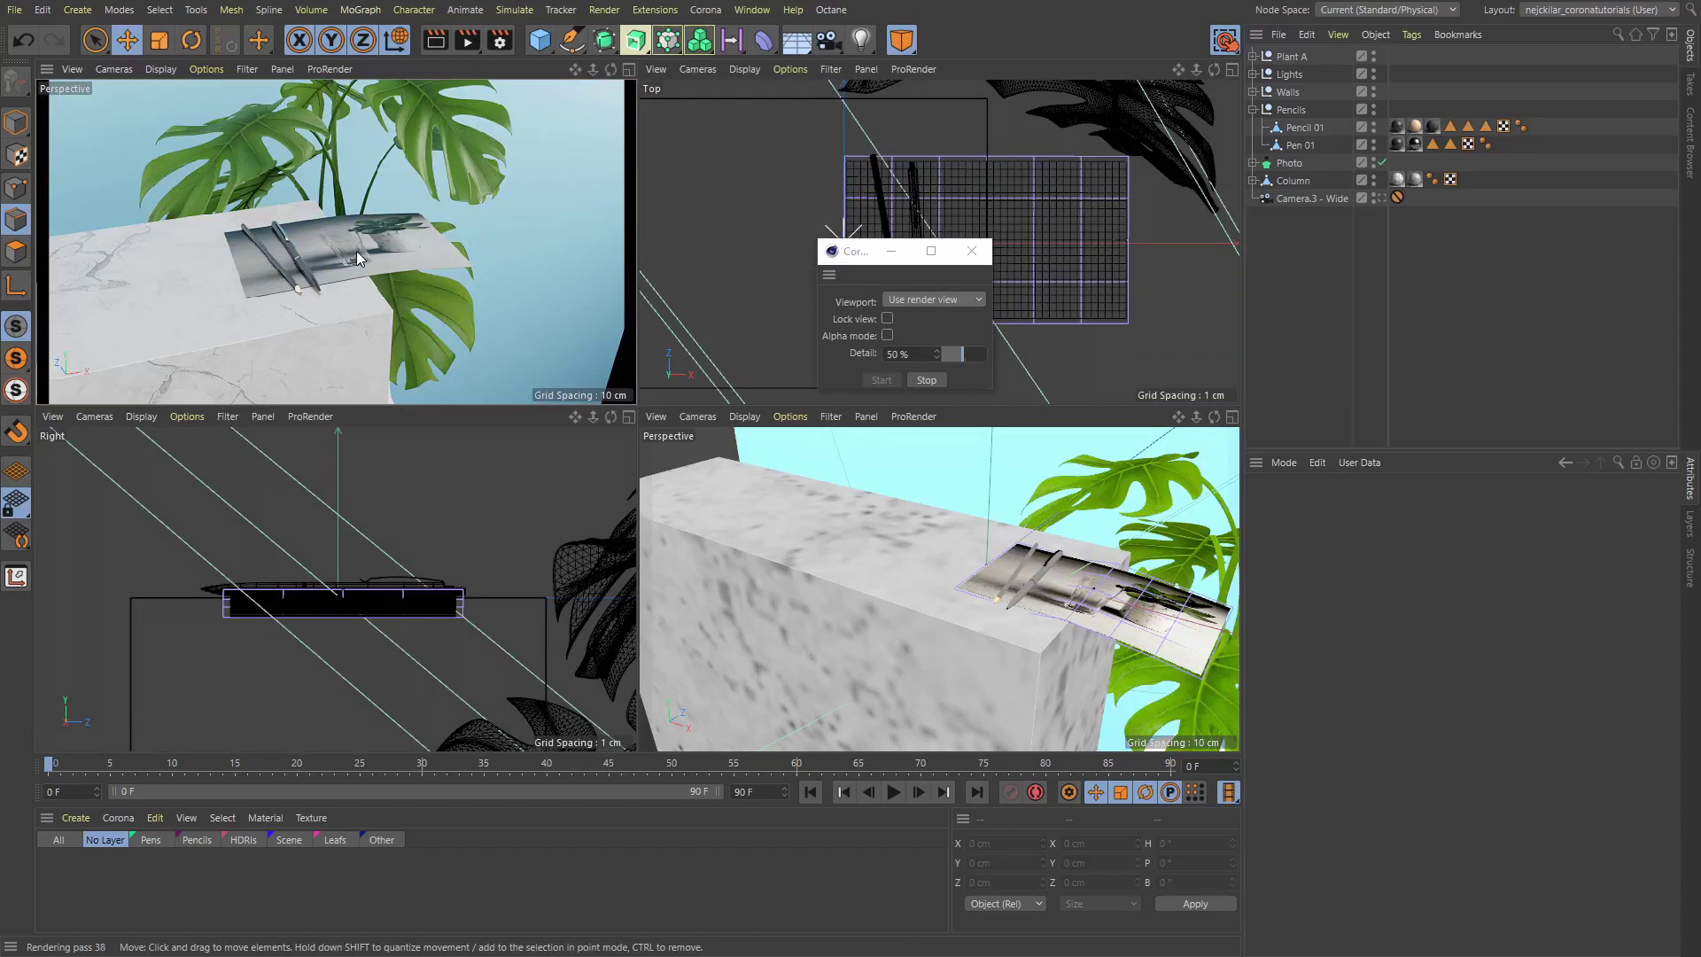
pyautogui.keyDown('alt'); pyautogui.moveTo(359, 272); pyautogui.dragTo(412, 258); pyautogui.keyUp('alt')
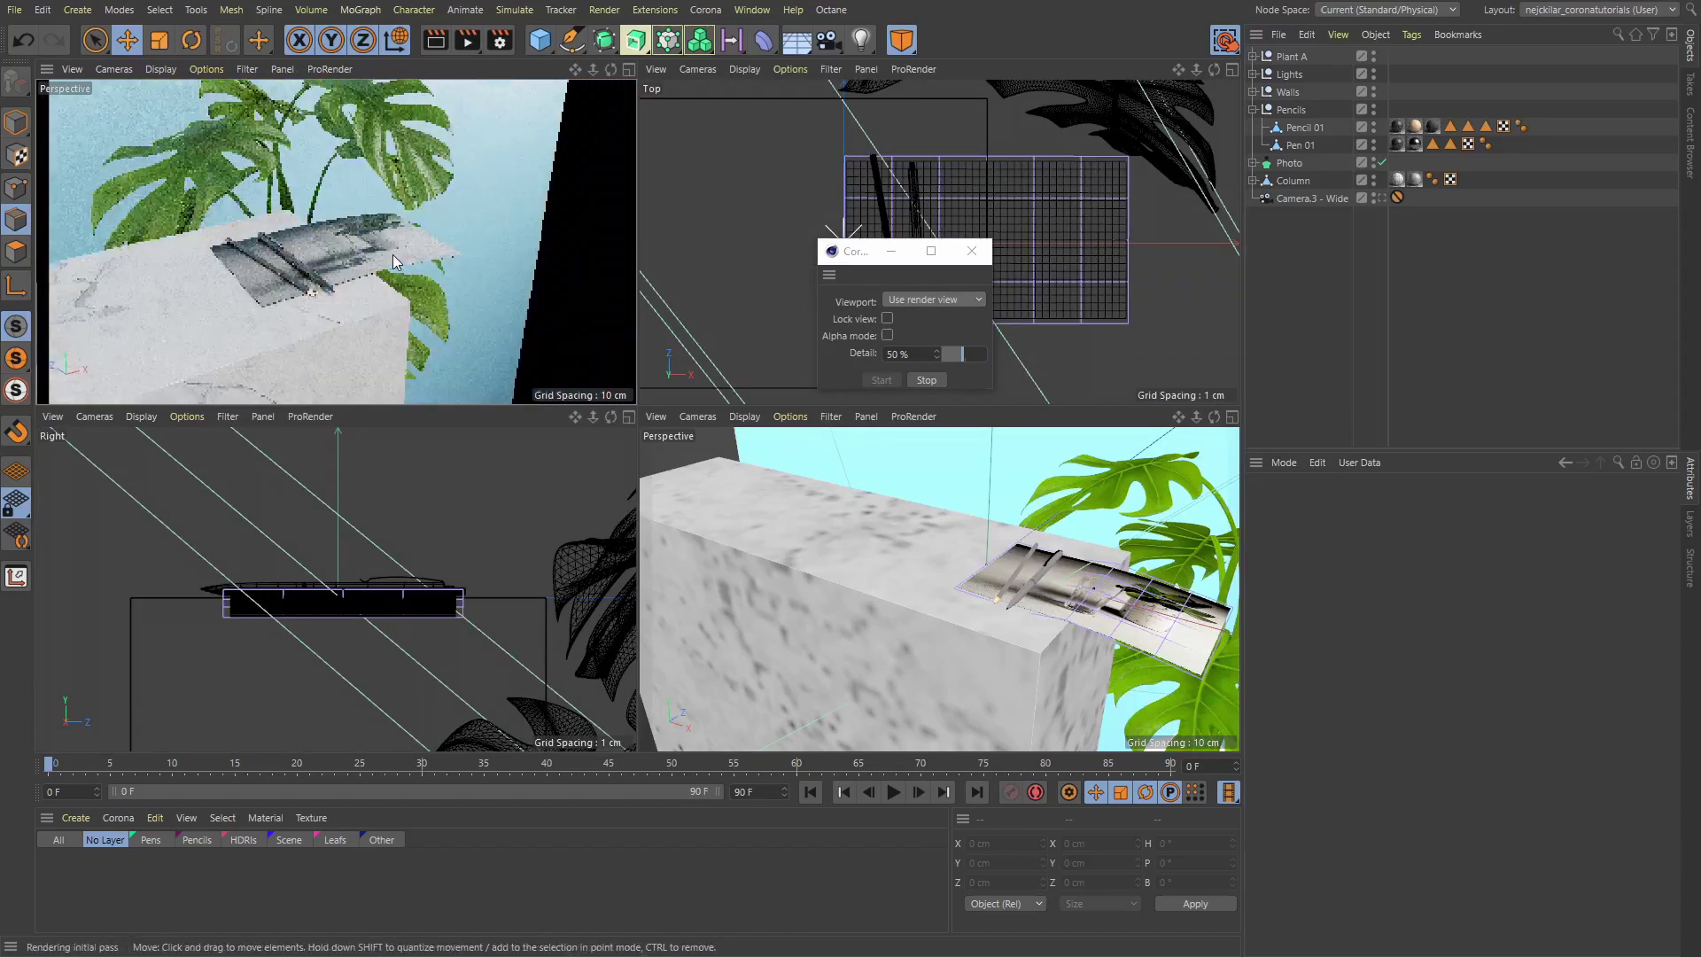
pyautogui.keyDown('alt'); pyautogui.moveTo(1054, 595); pyautogui.dragTo(1019, 595); pyautogui.keyUp('alt')
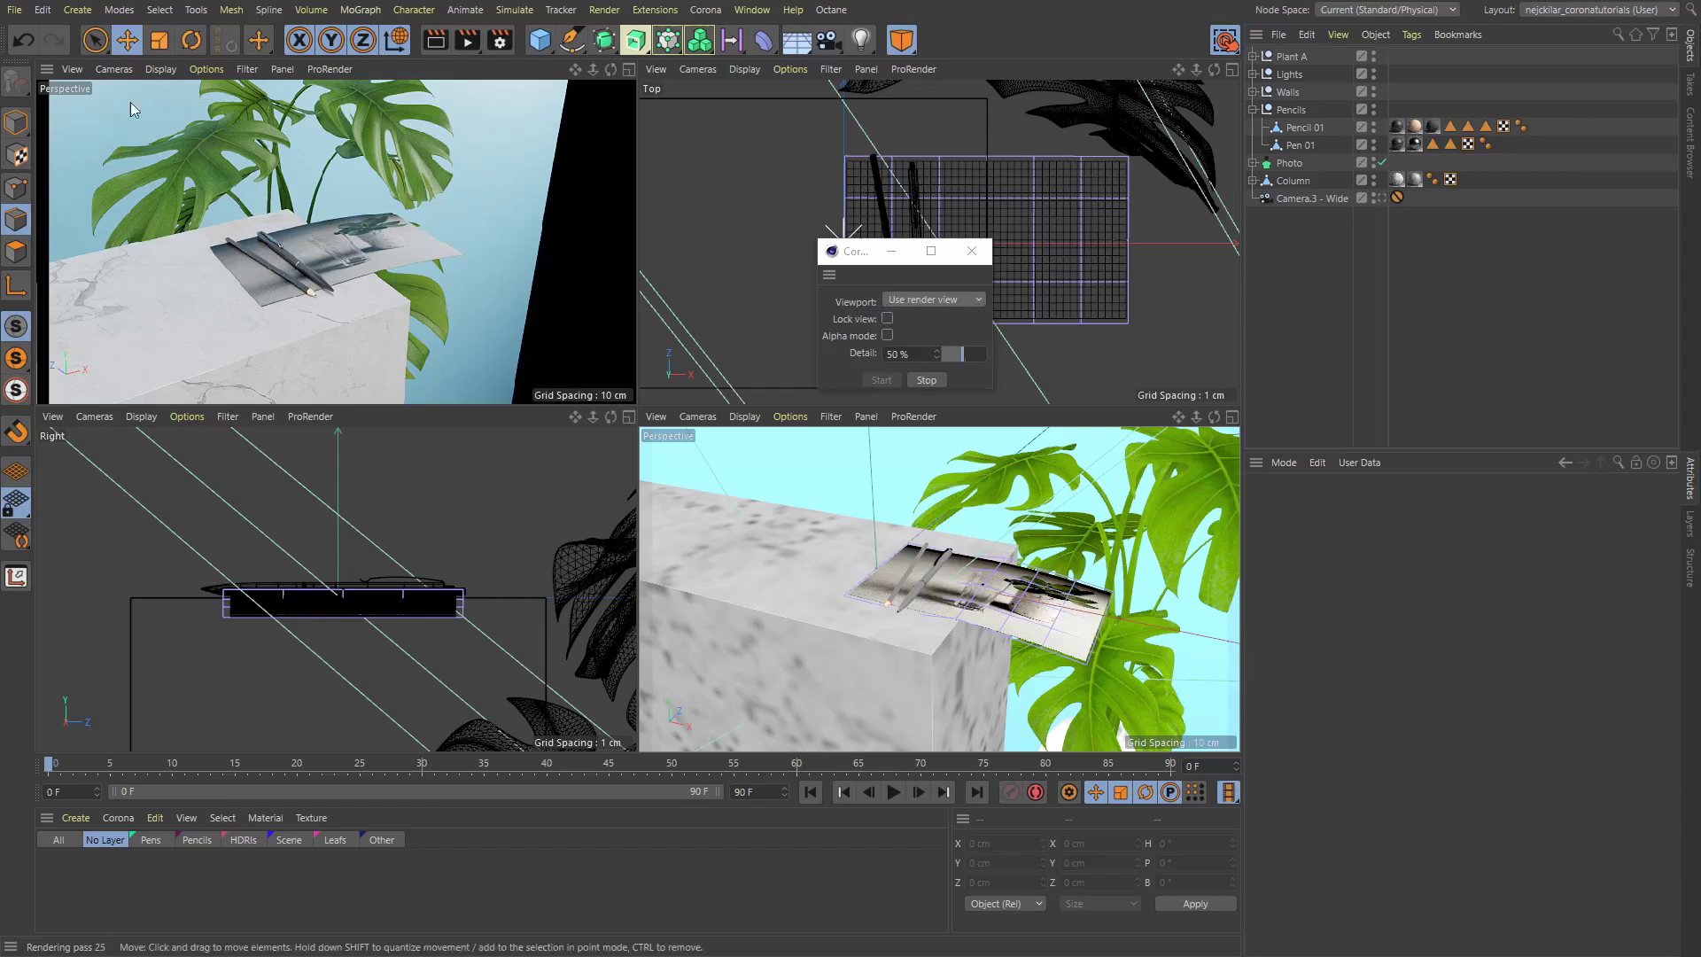
# Restore the top-left view's previous camera angle and make the bottom-right view the render view
pyautogui.click(78, 74)
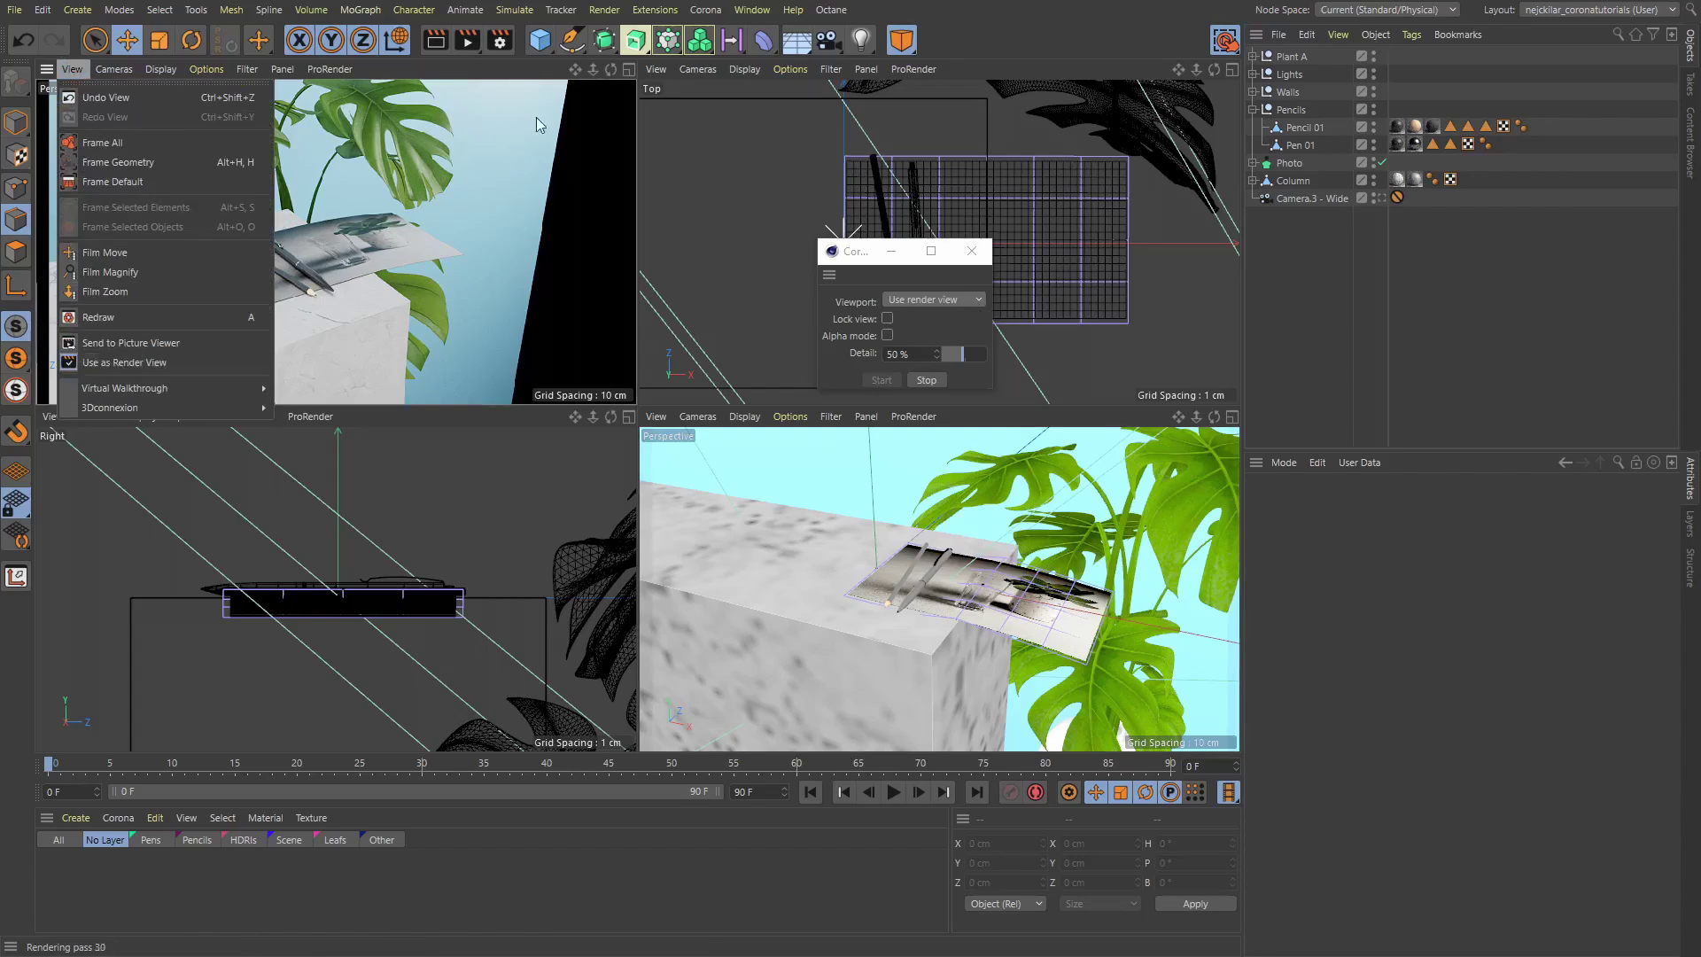
pyautogui.click(200, 96)
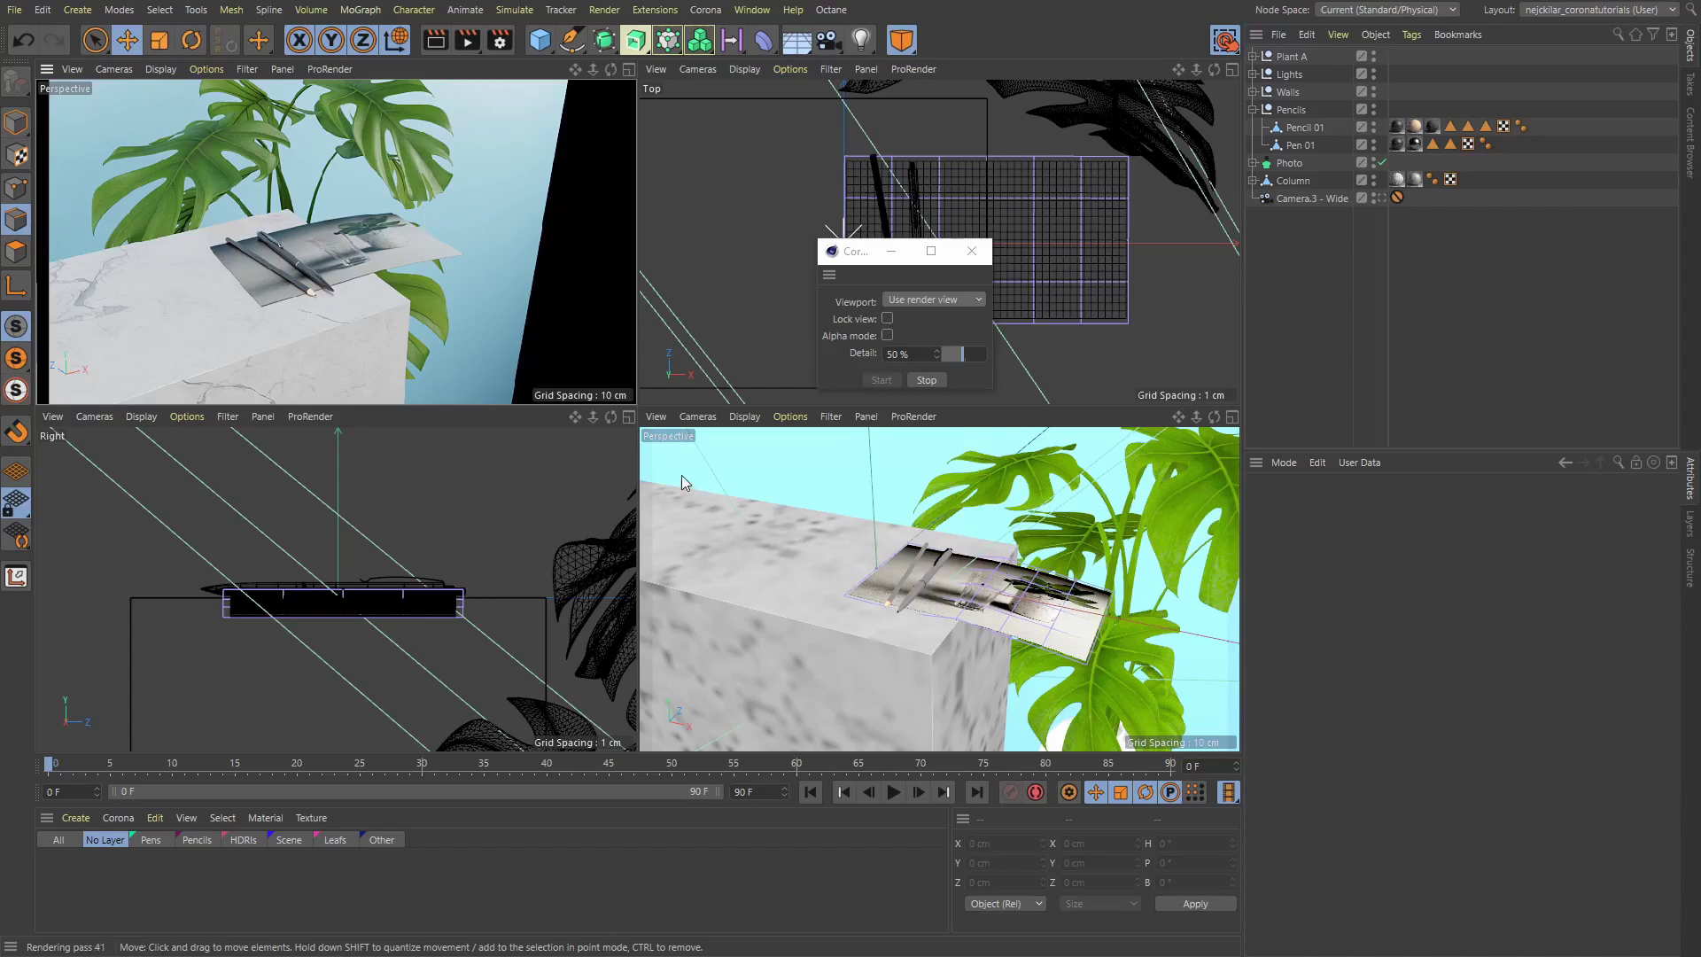
pyautogui.click(656, 417)
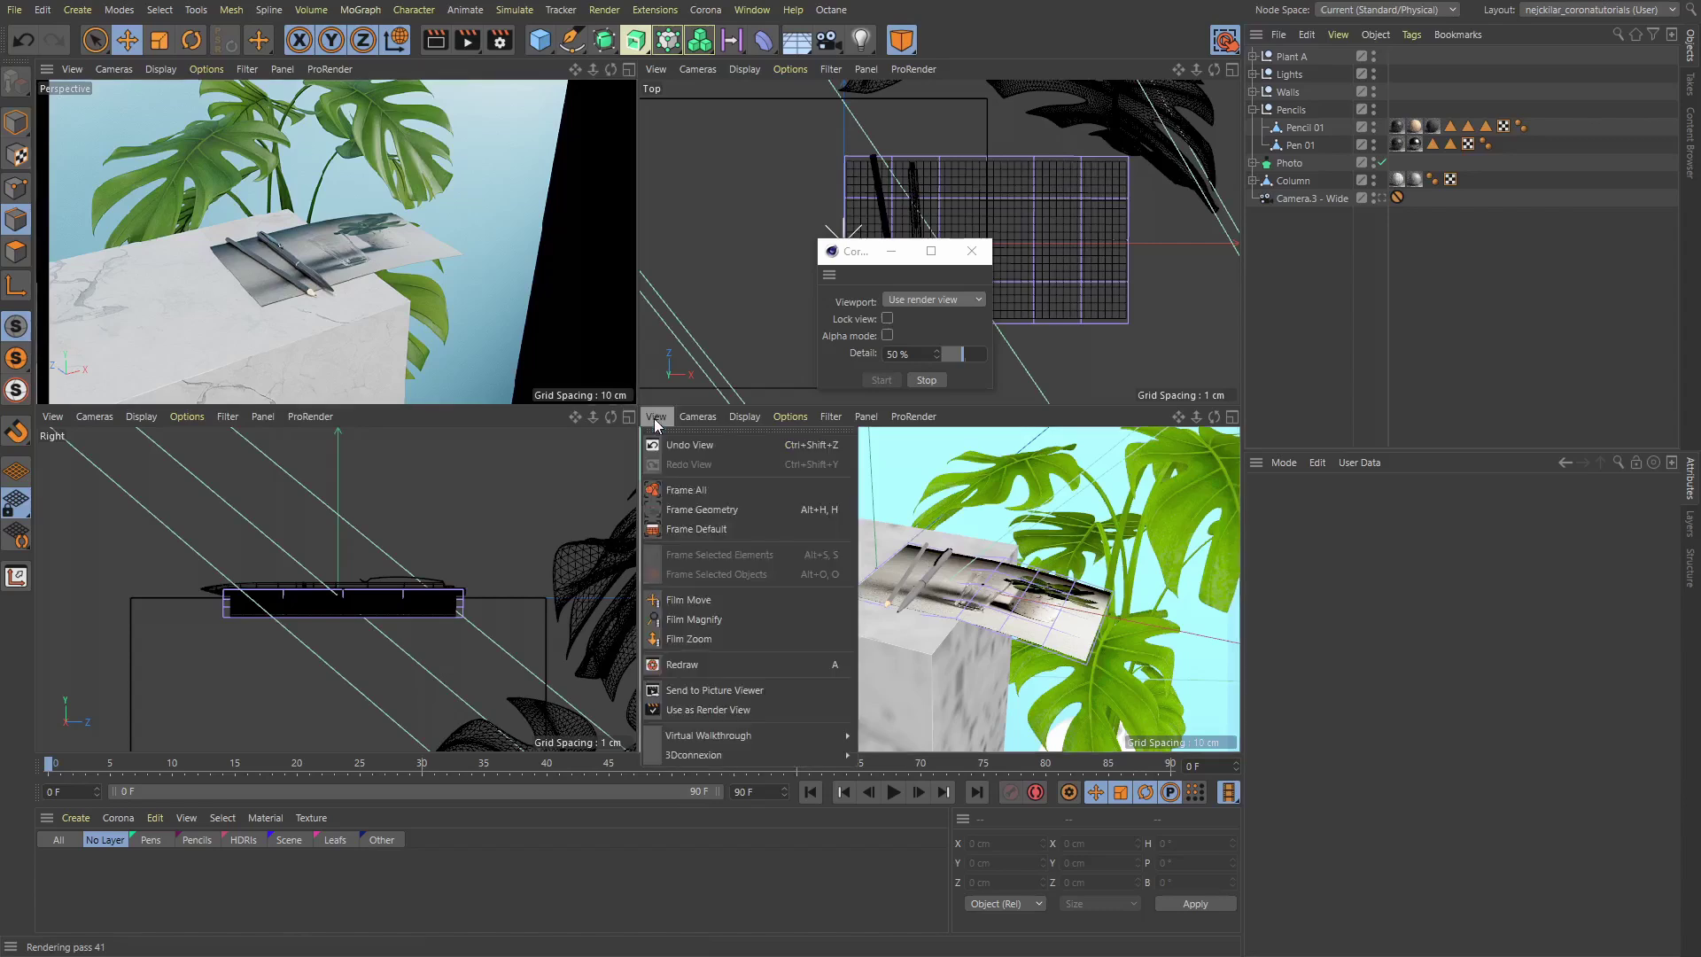
pyautogui.click(671, 709)
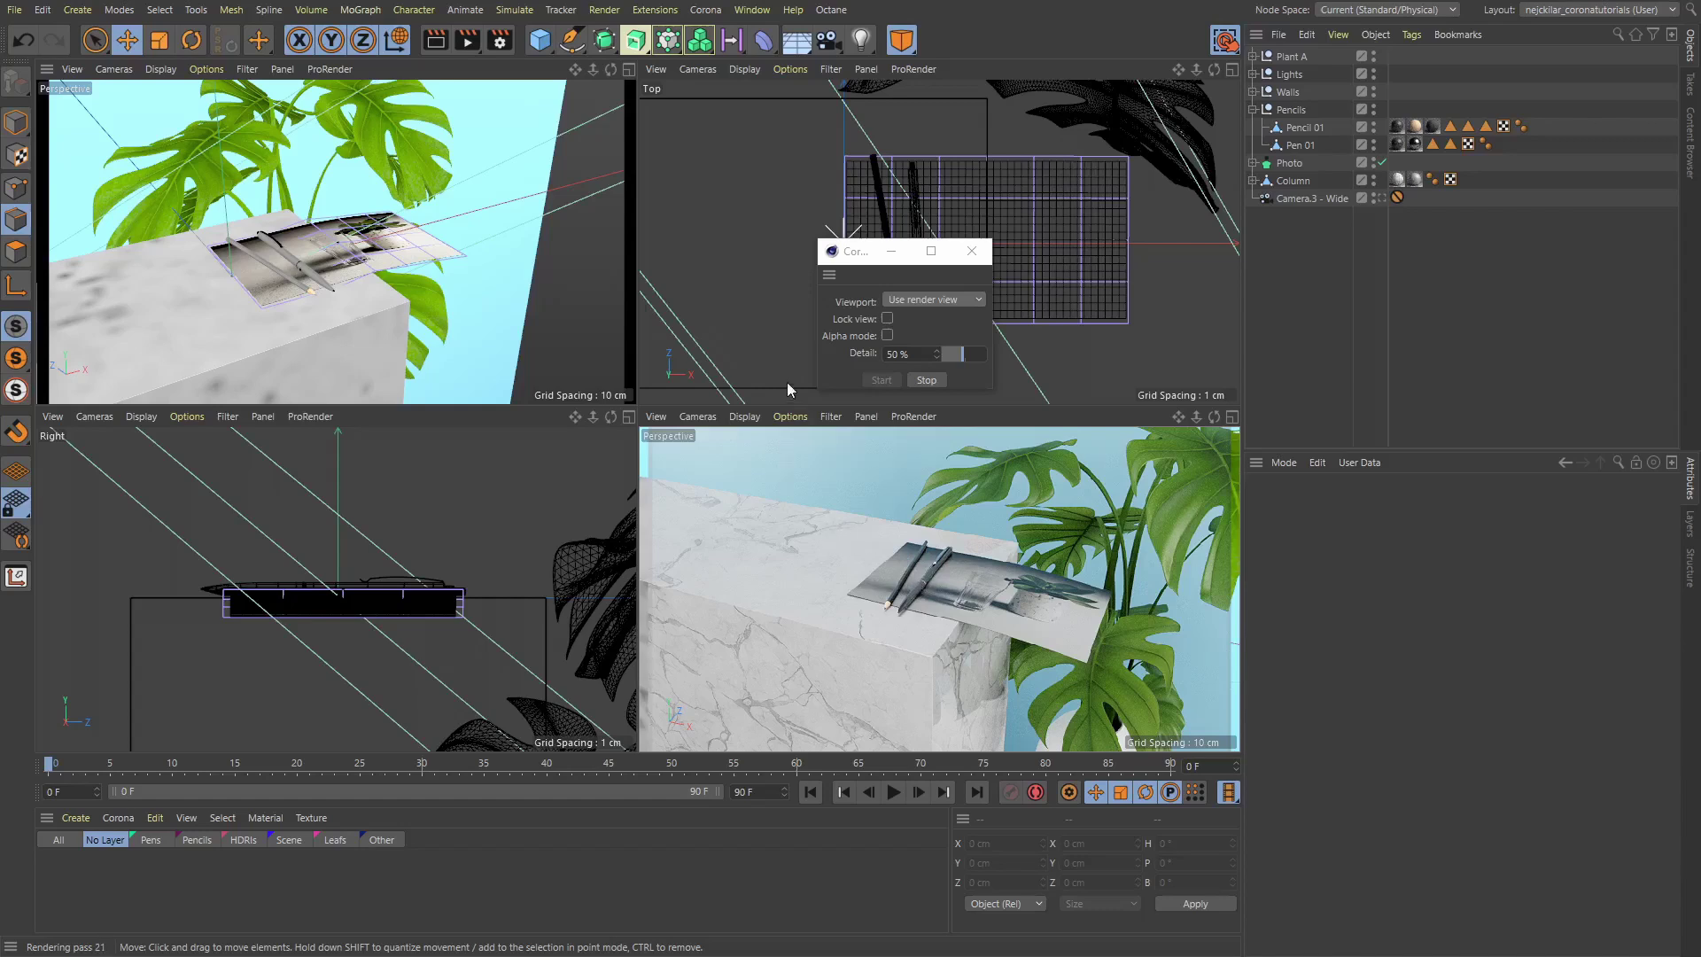
# Set Corona IR's Viewport to Use selected view, then test it by orbiting the top-left and bottom-right views
pyautogui.click(979, 299)
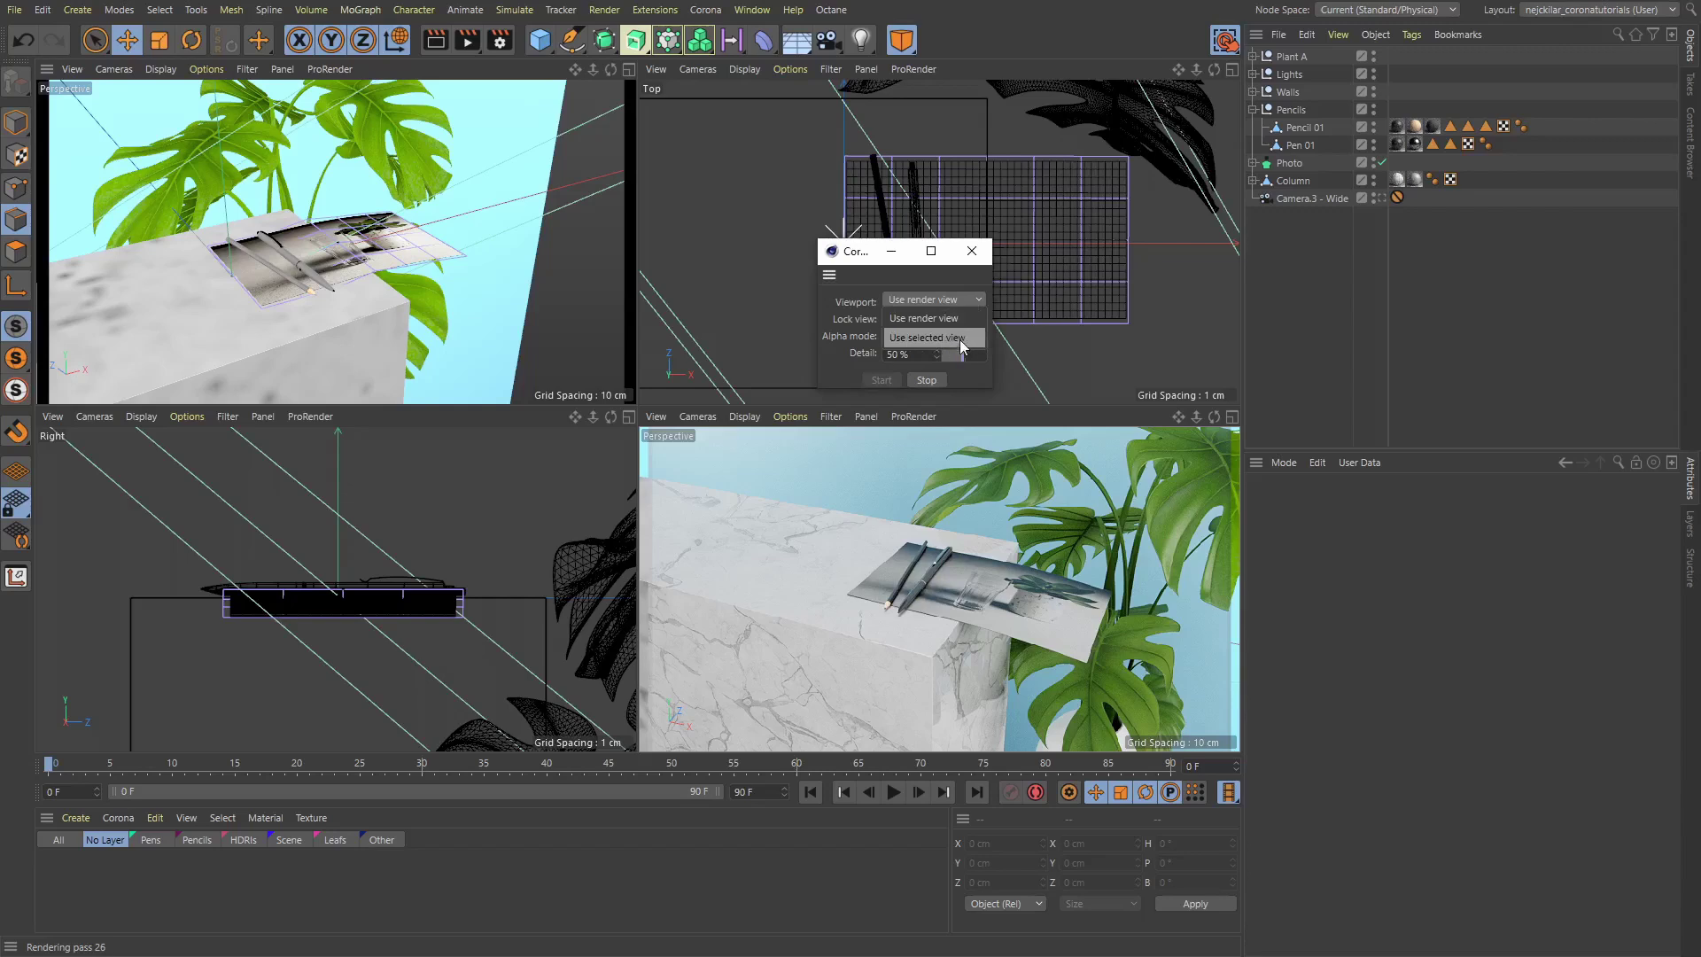
pyautogui.click(955, 338)
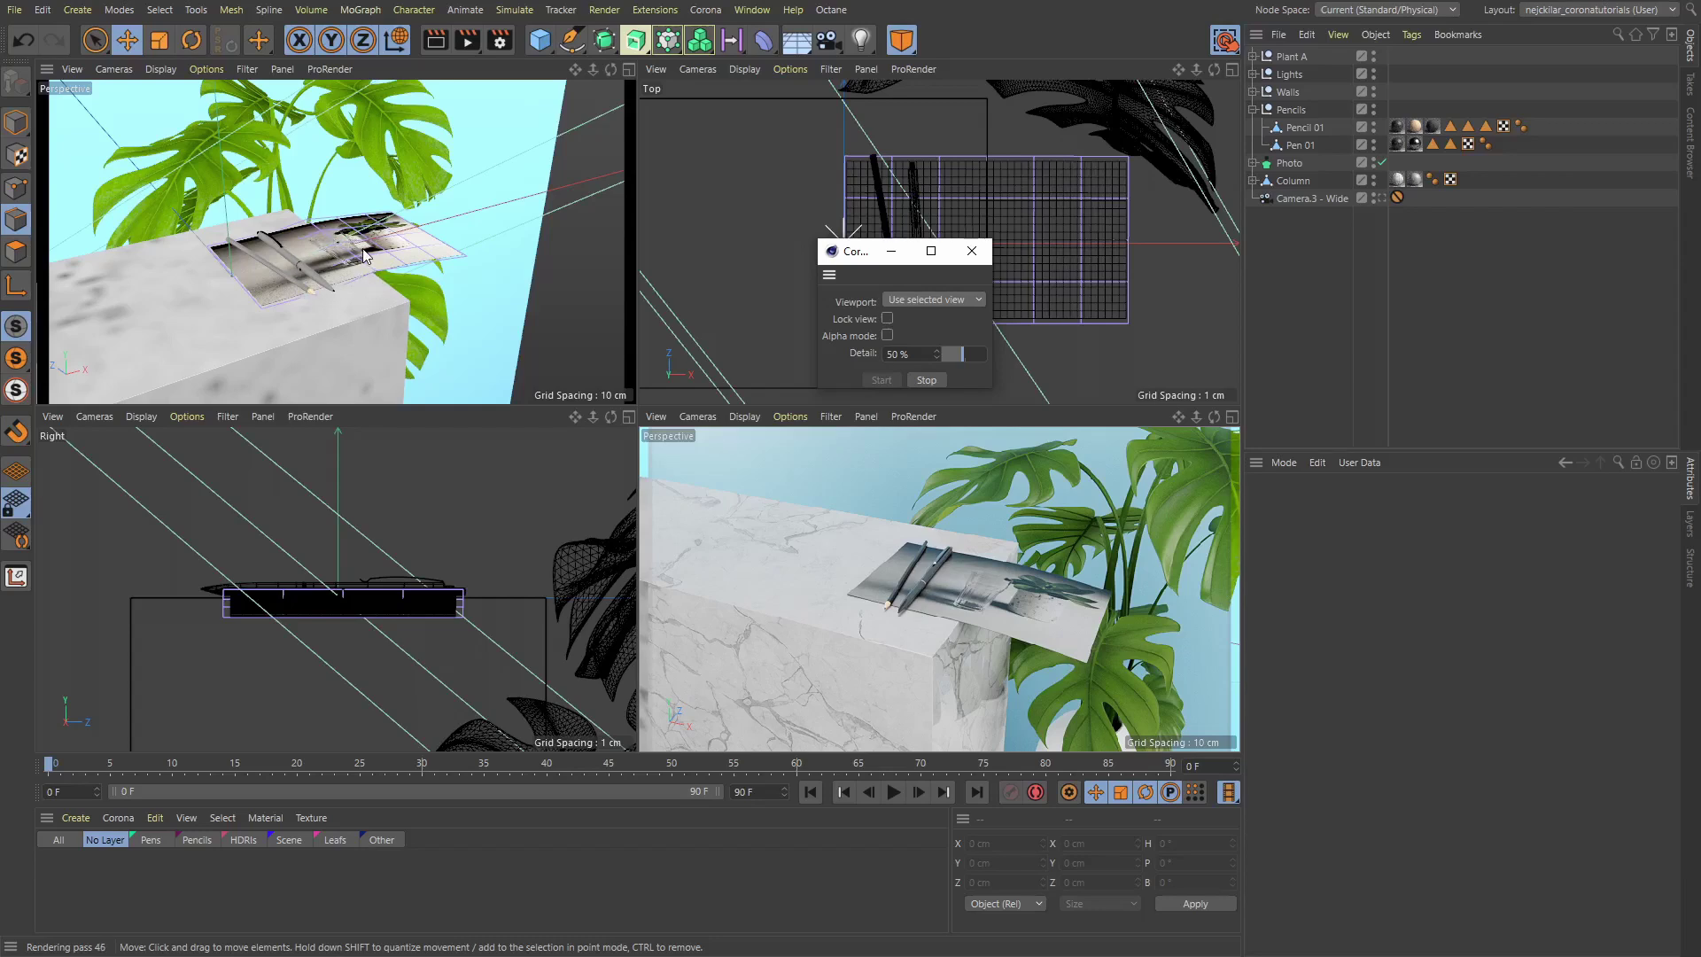
pyautogui.keyDown('alt'); pyautogui.moveTo(336, 270); pyautogui.dragTo(405, 197); pyautogui.keyUp('alt')
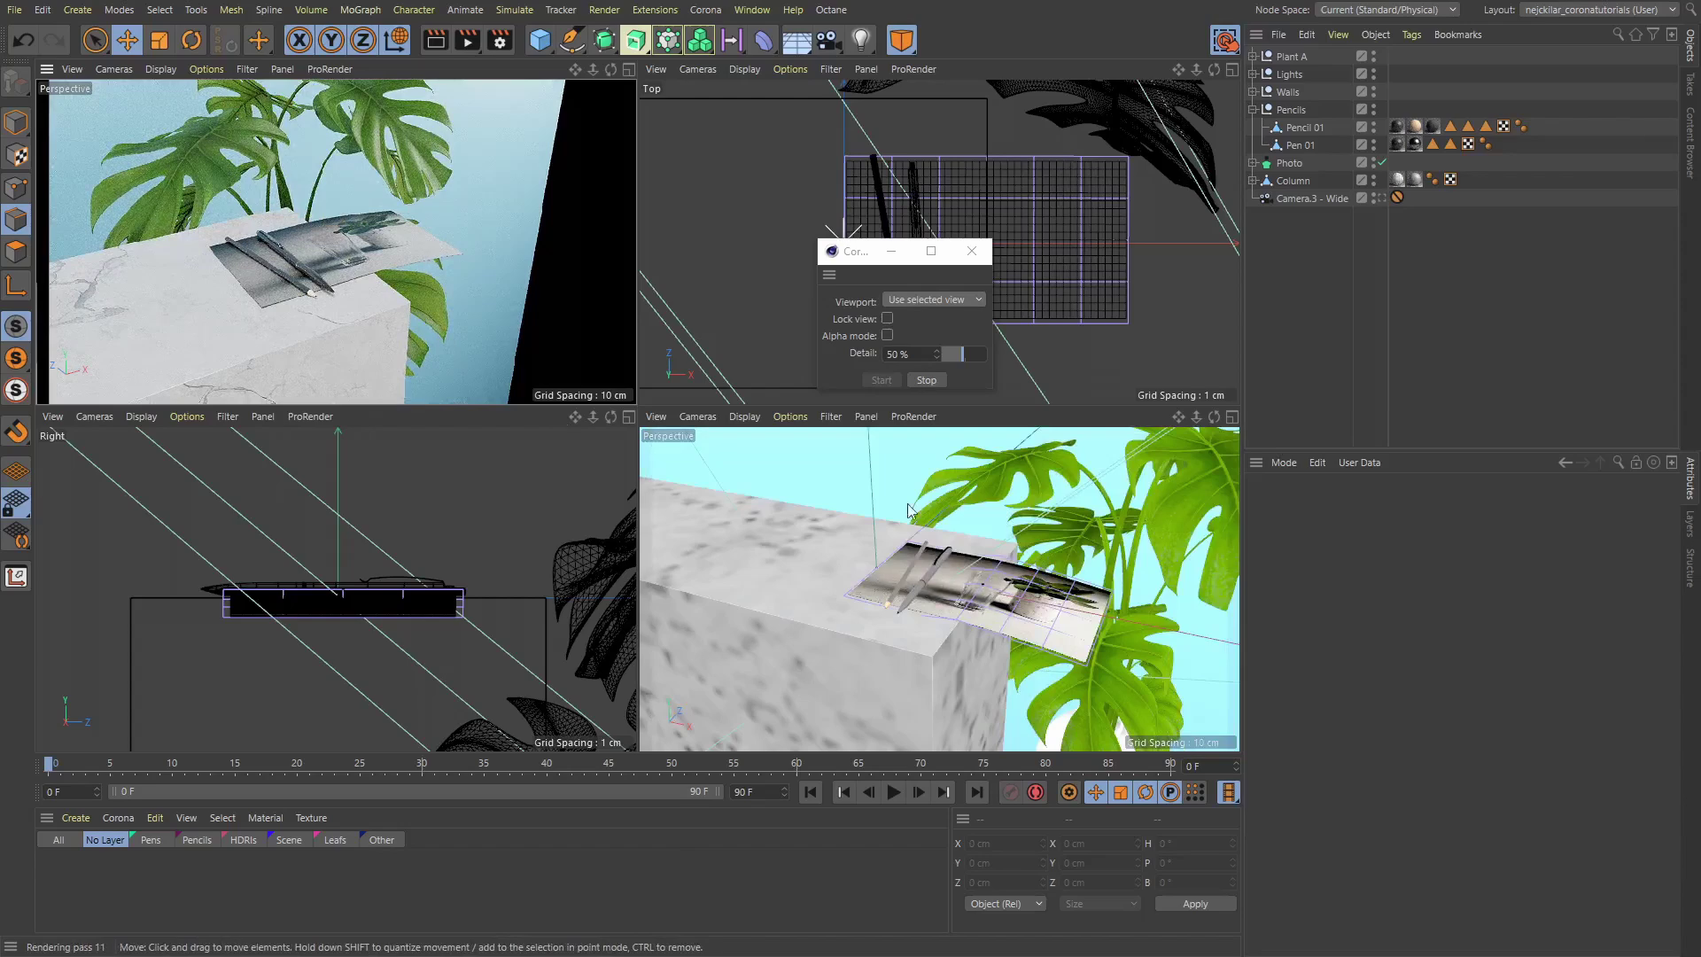
pyautogui.click(921, 603)
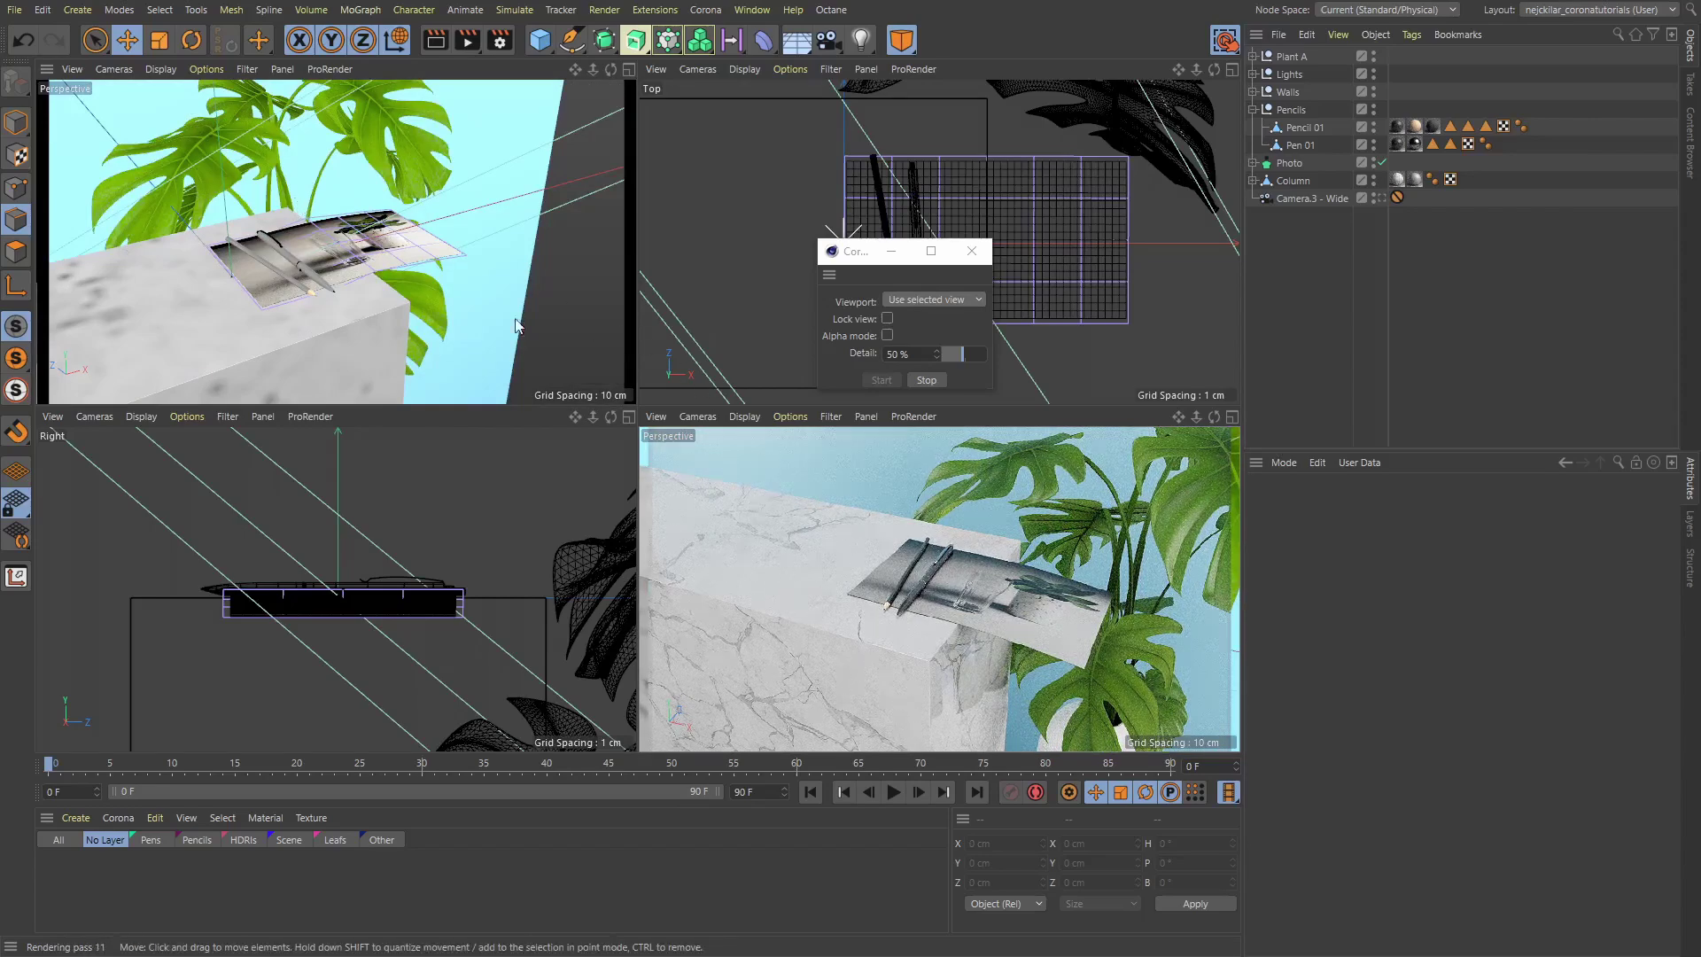
pyautogui.keyDown('alt'); pyautogui.moveTo(416, 298); pyautogui.dragTo(340, 280); pyautogui.keyUp('alt')
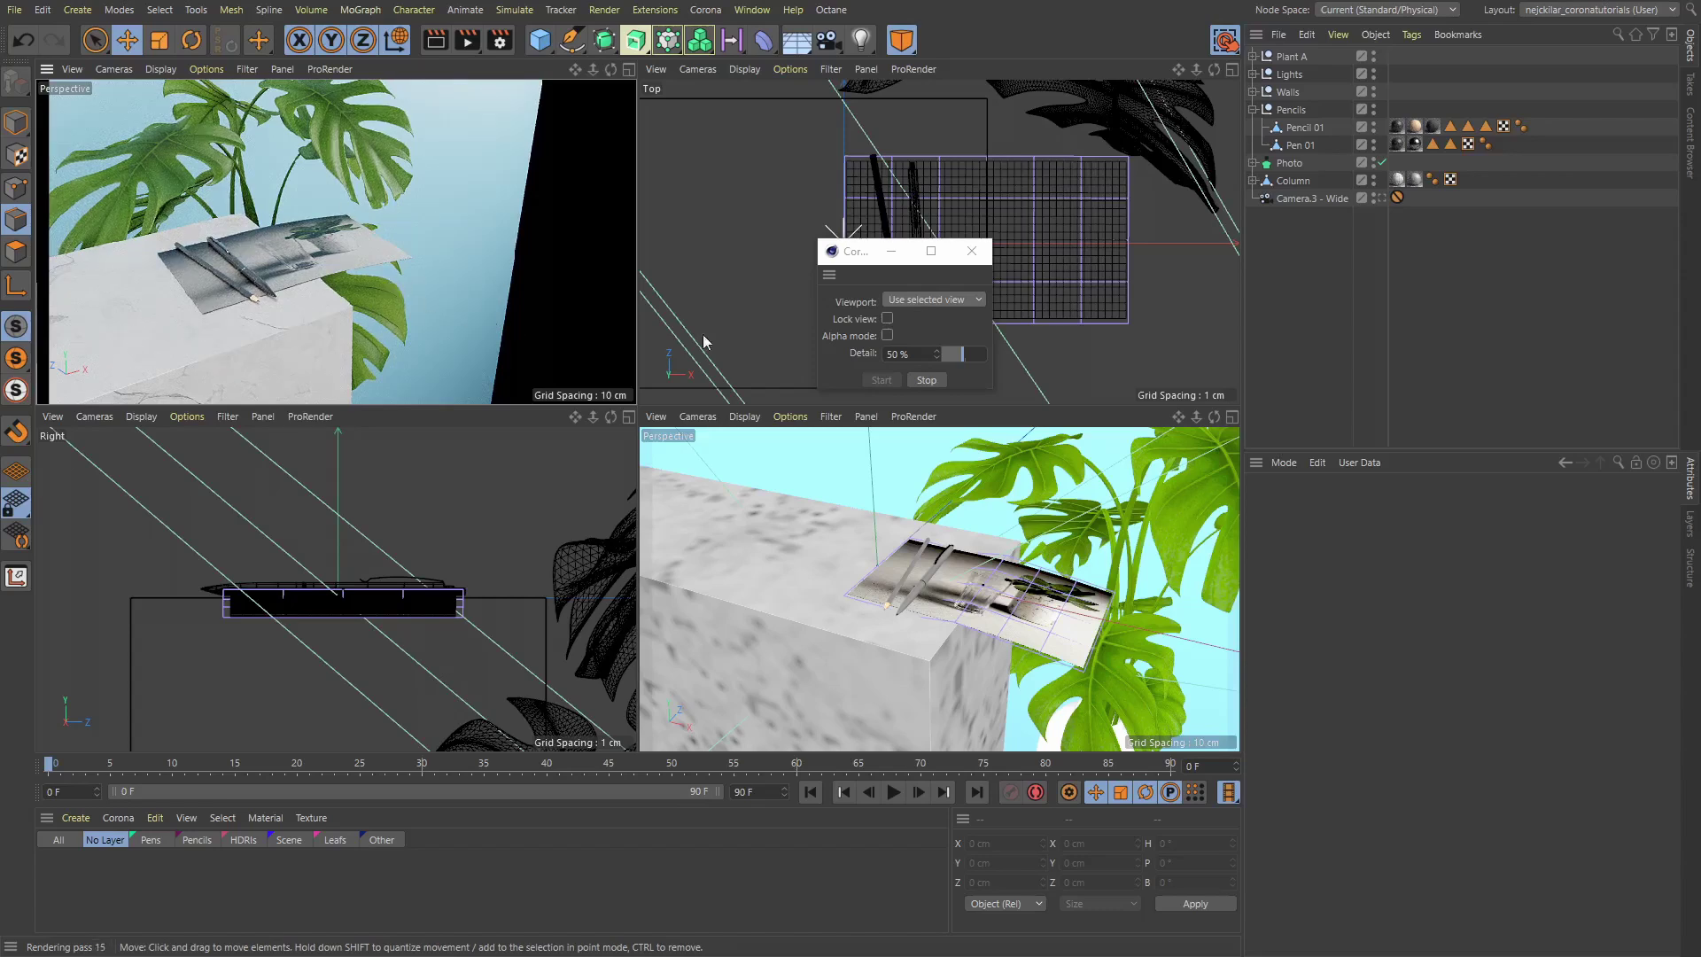
# Tick Lock view in Corona IR and orbit the bottom-right and top-left views to test it
pyautogui.click(886, 318)
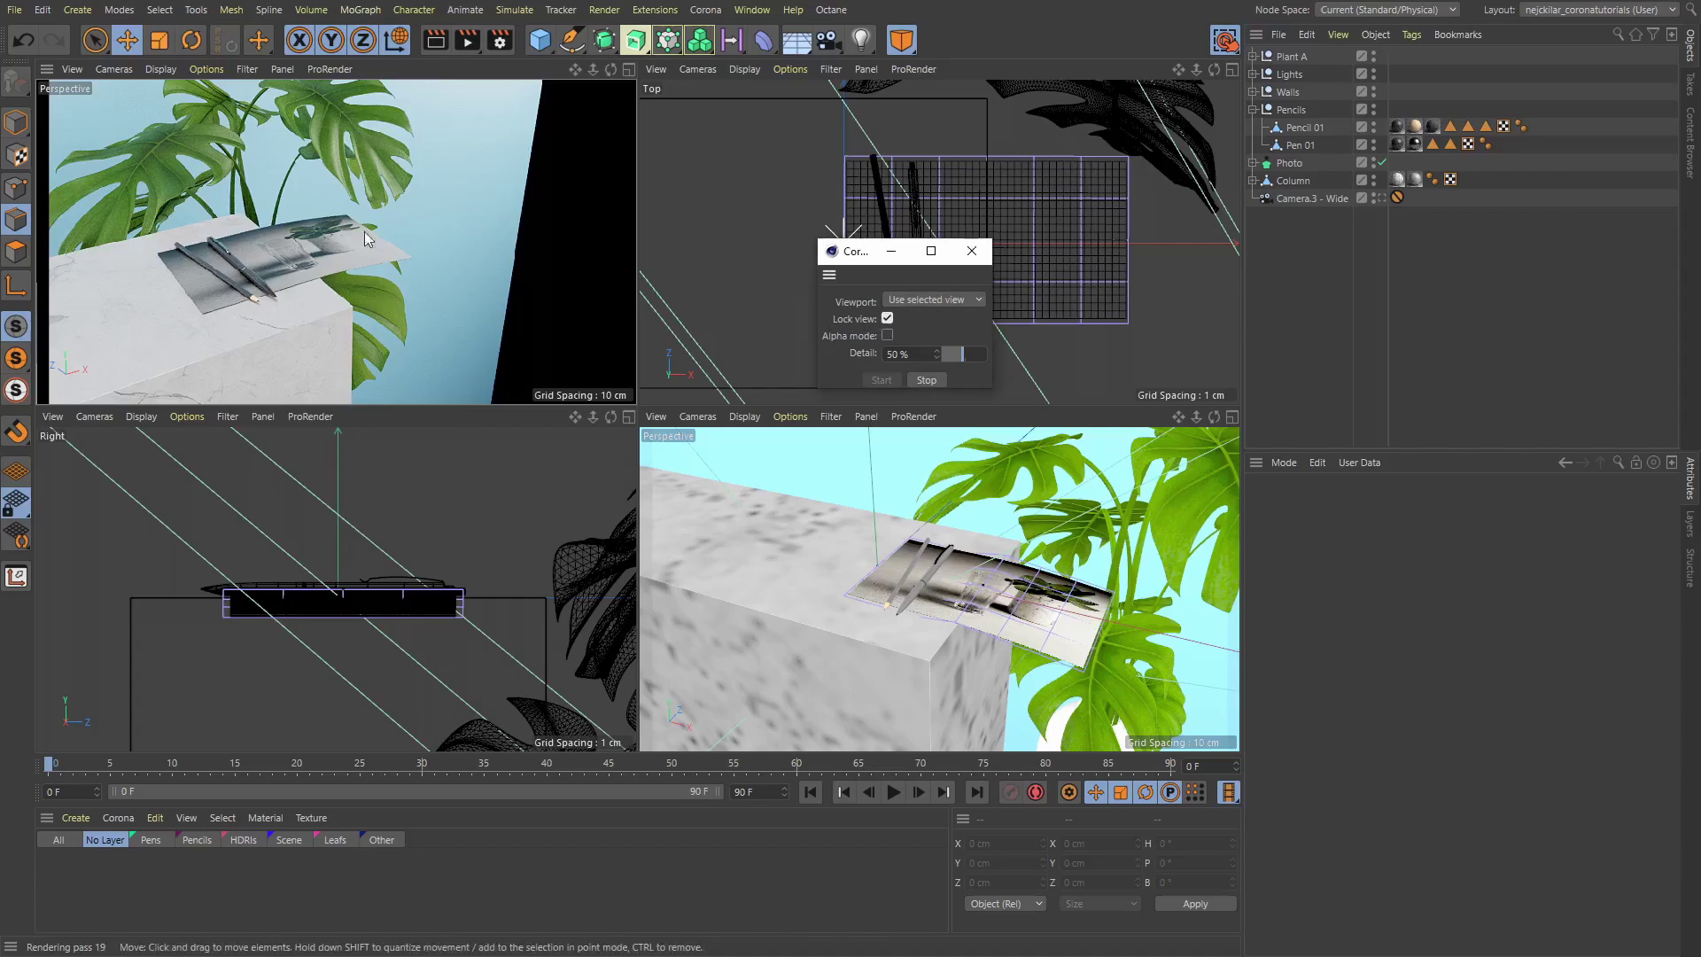
pyautogui.keyDown('alt'); pyautogui.moveTo(999, 611); pyautogui.dragTo(878, 553); pyautogui.keyUp('alt')
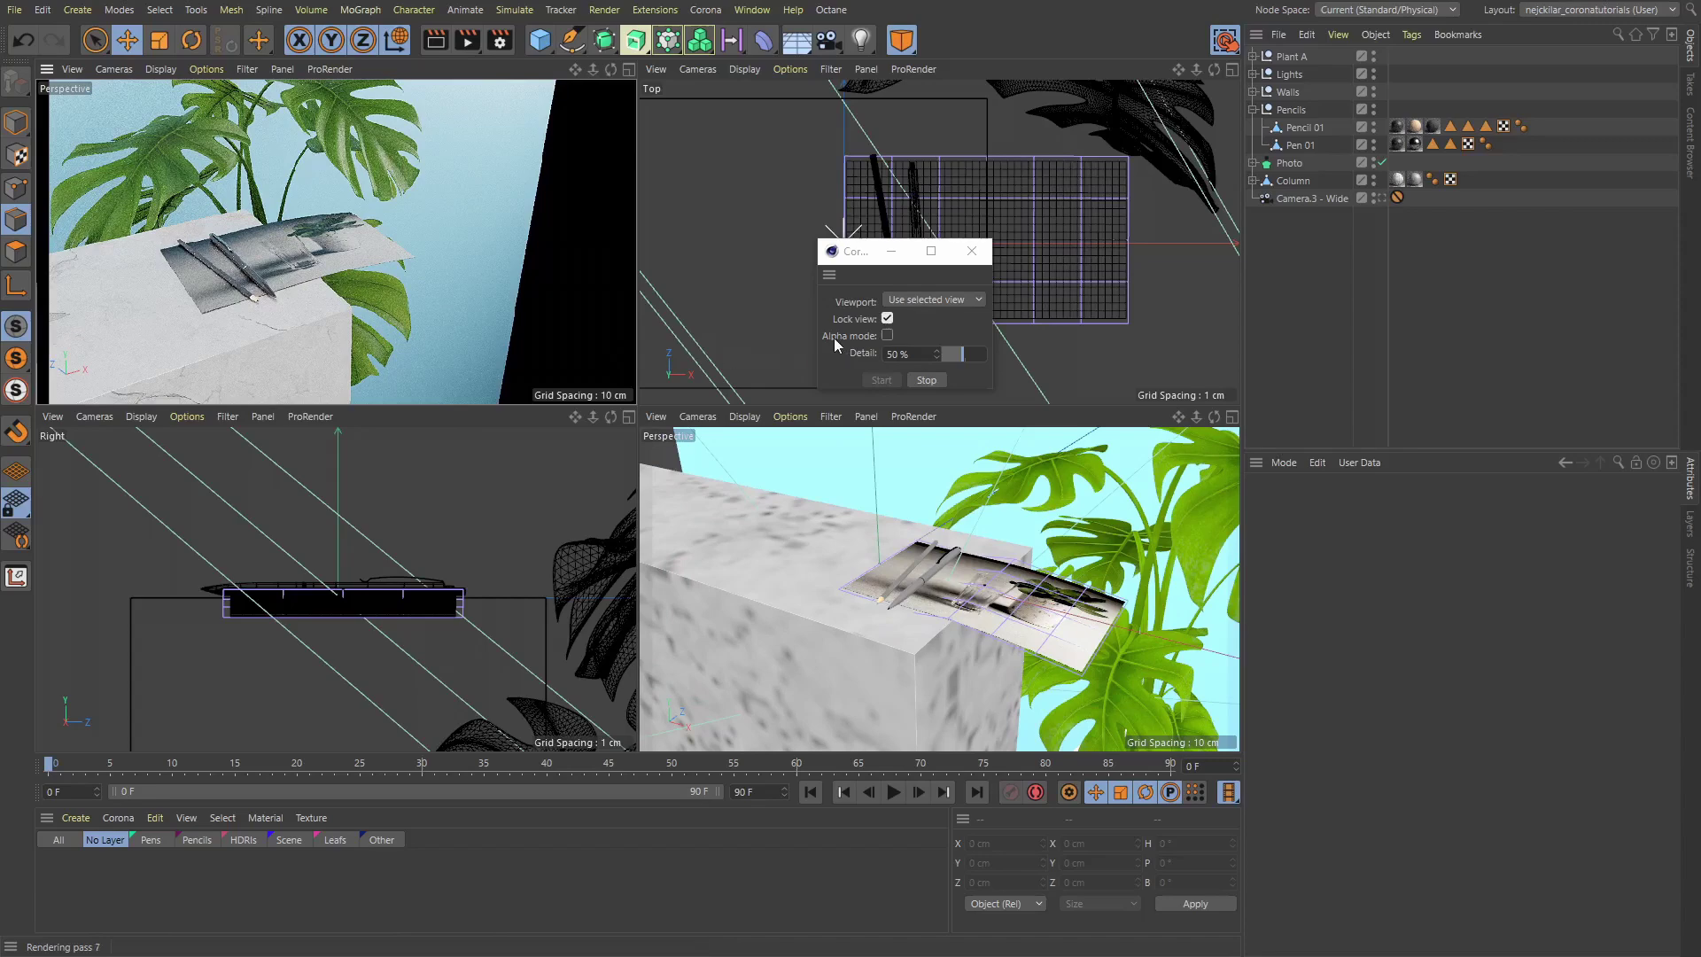
pyautogui.keyDown('alt'); pyautogui.moveTo(406, 267); pyautogui.dragTo(283, 281); pyautogui.keyUp('alt')
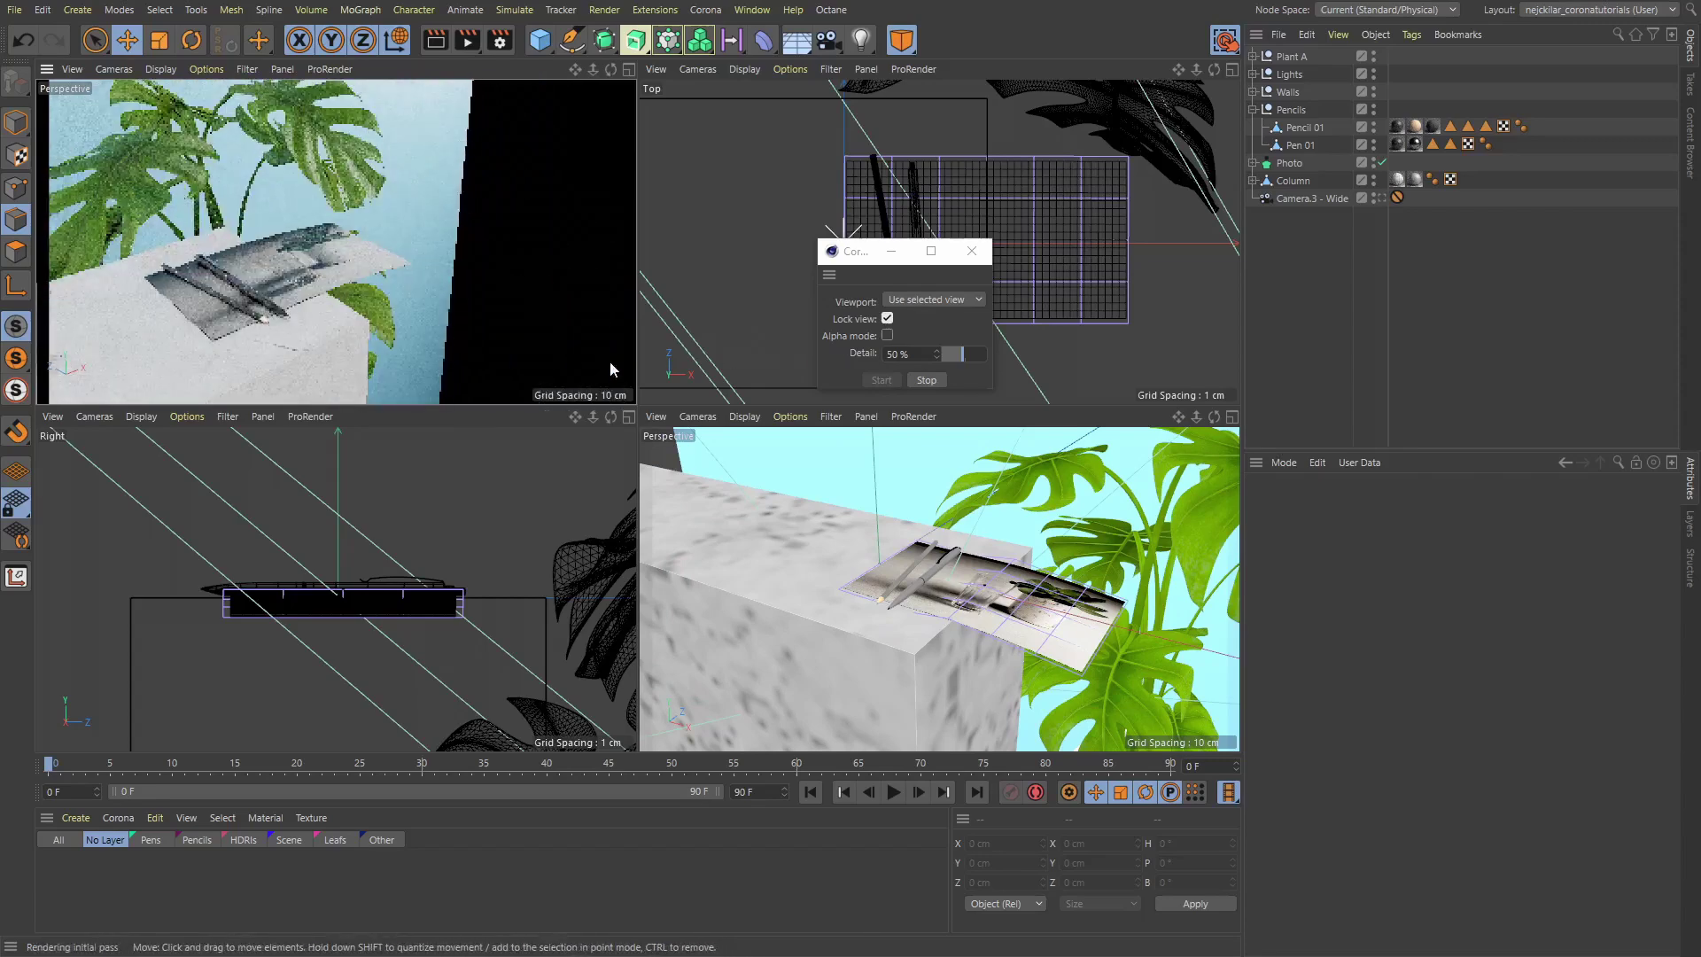
# Untick Lock view, enable Alpha mode, and orbit the top-left view to see the result
pyautogui.click(887, 318)
pyautogui.click(887, 335)
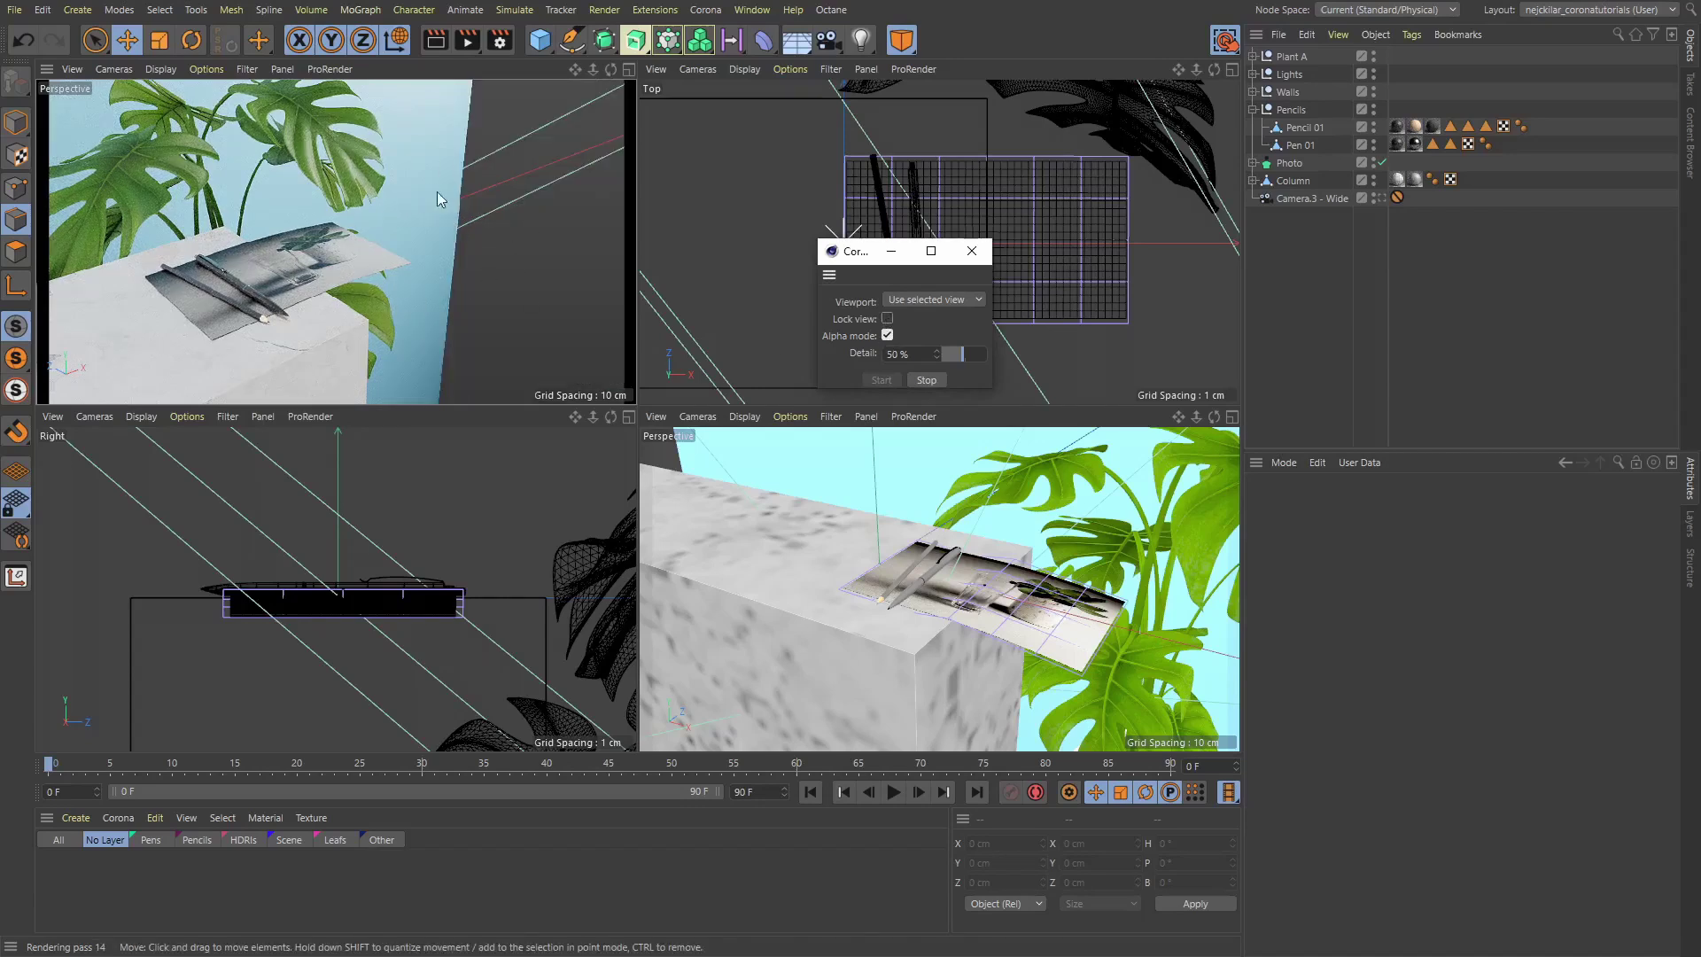
pyautogui.keyDown('alt'); pyautogui.moveTo(379, 263); pyautogui.dragTo(475, 175); pyautogui.keyUp('alt')
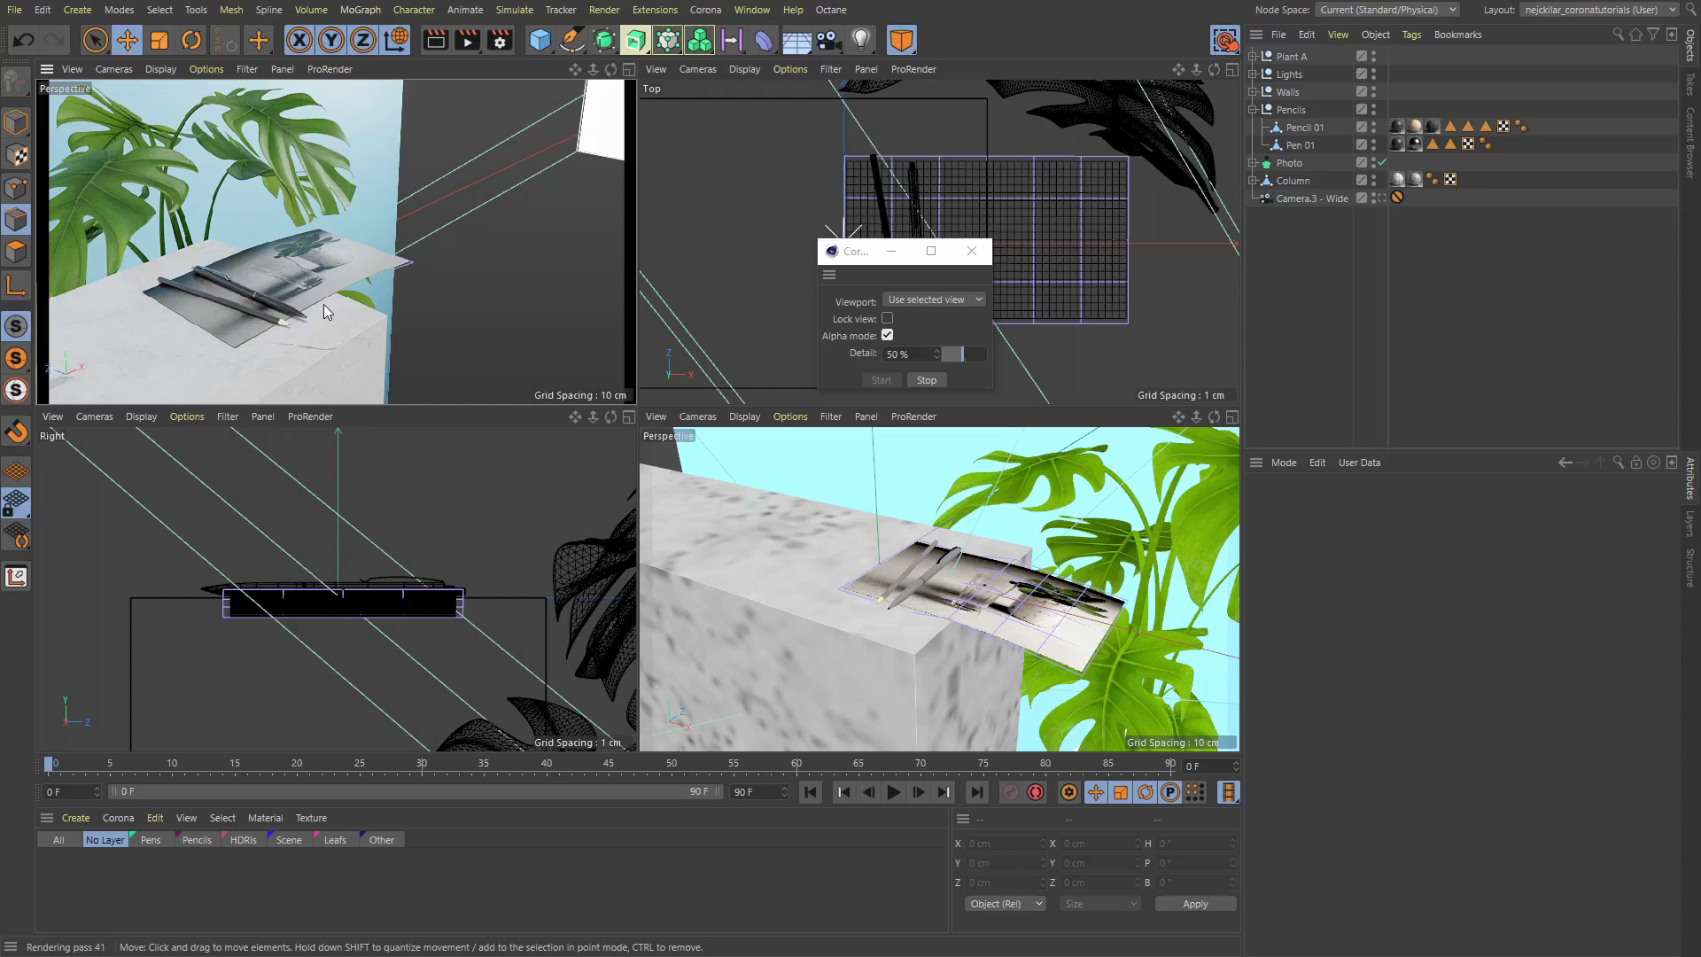
# Maximize the top-left perspective view and lower Corona's interactive Detail from 50 % to 10 %
pyautogui.click(628, 70)
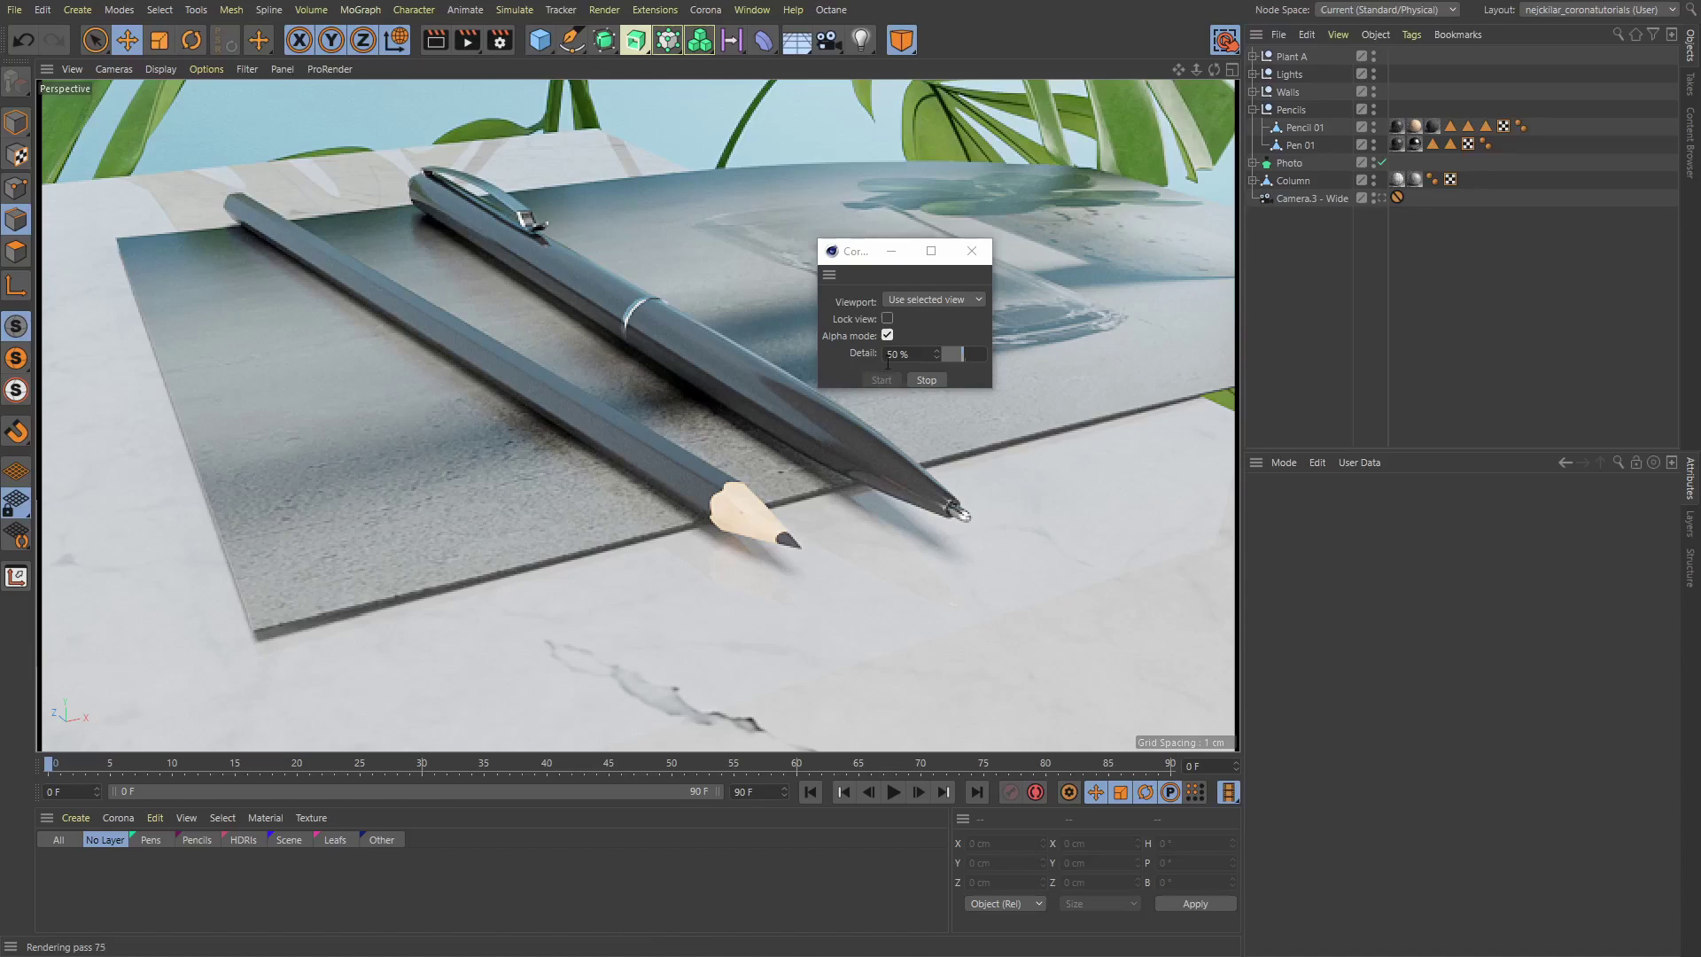
pyautogui.moveTo(960, 359); pyautogui.dragTo(935, 359)
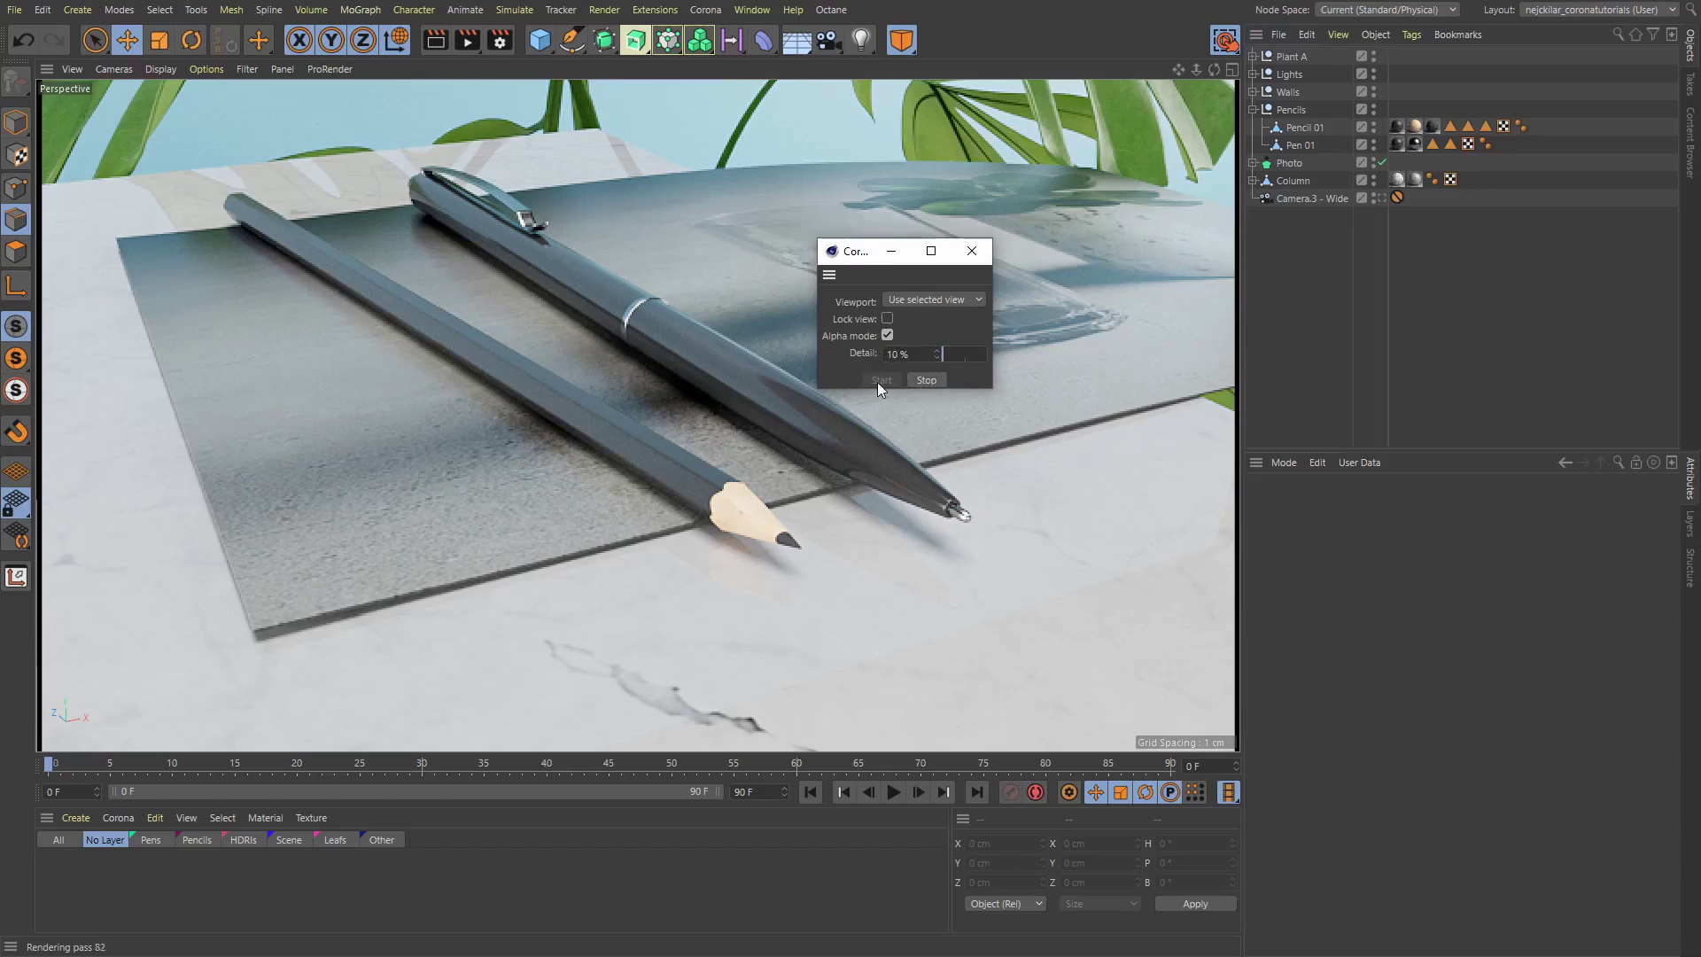
# Restart Corona IR and zoom out, then back in on the pencil tips at 10 % detail
pyautogui.click(922, 381)
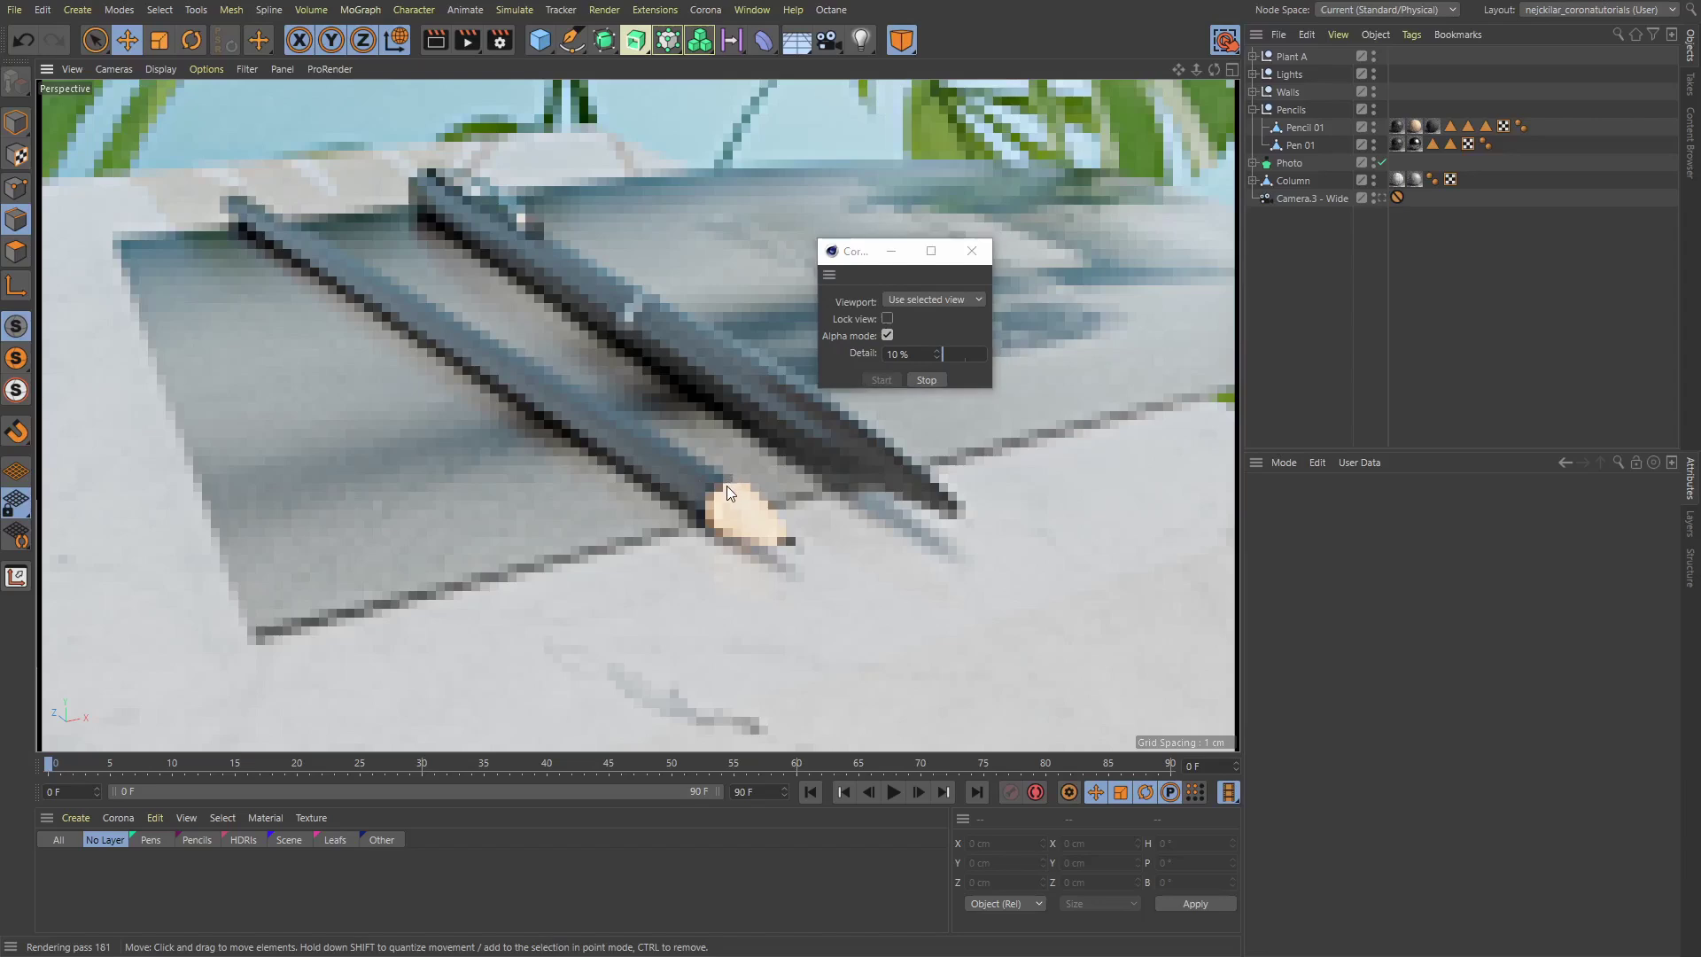
pyautogui.scroll(-5, 722, 487)
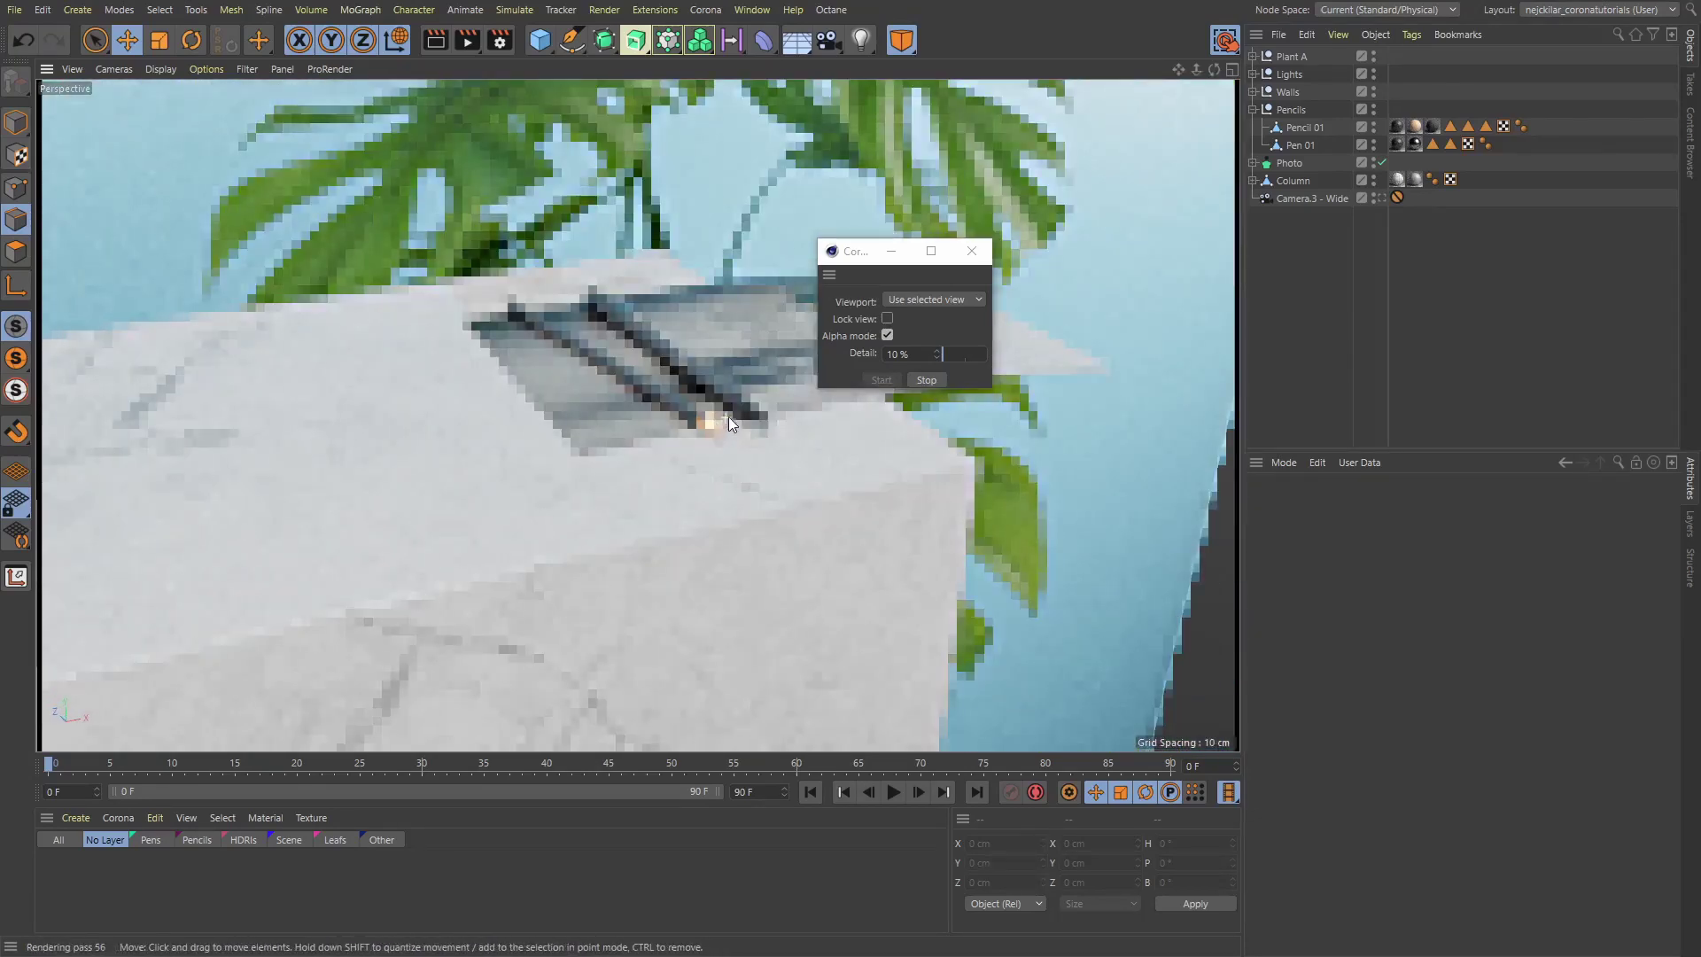
pyautogui.scroll(5, 731, 413)
pyautogui.scroll(1, 709, 403)
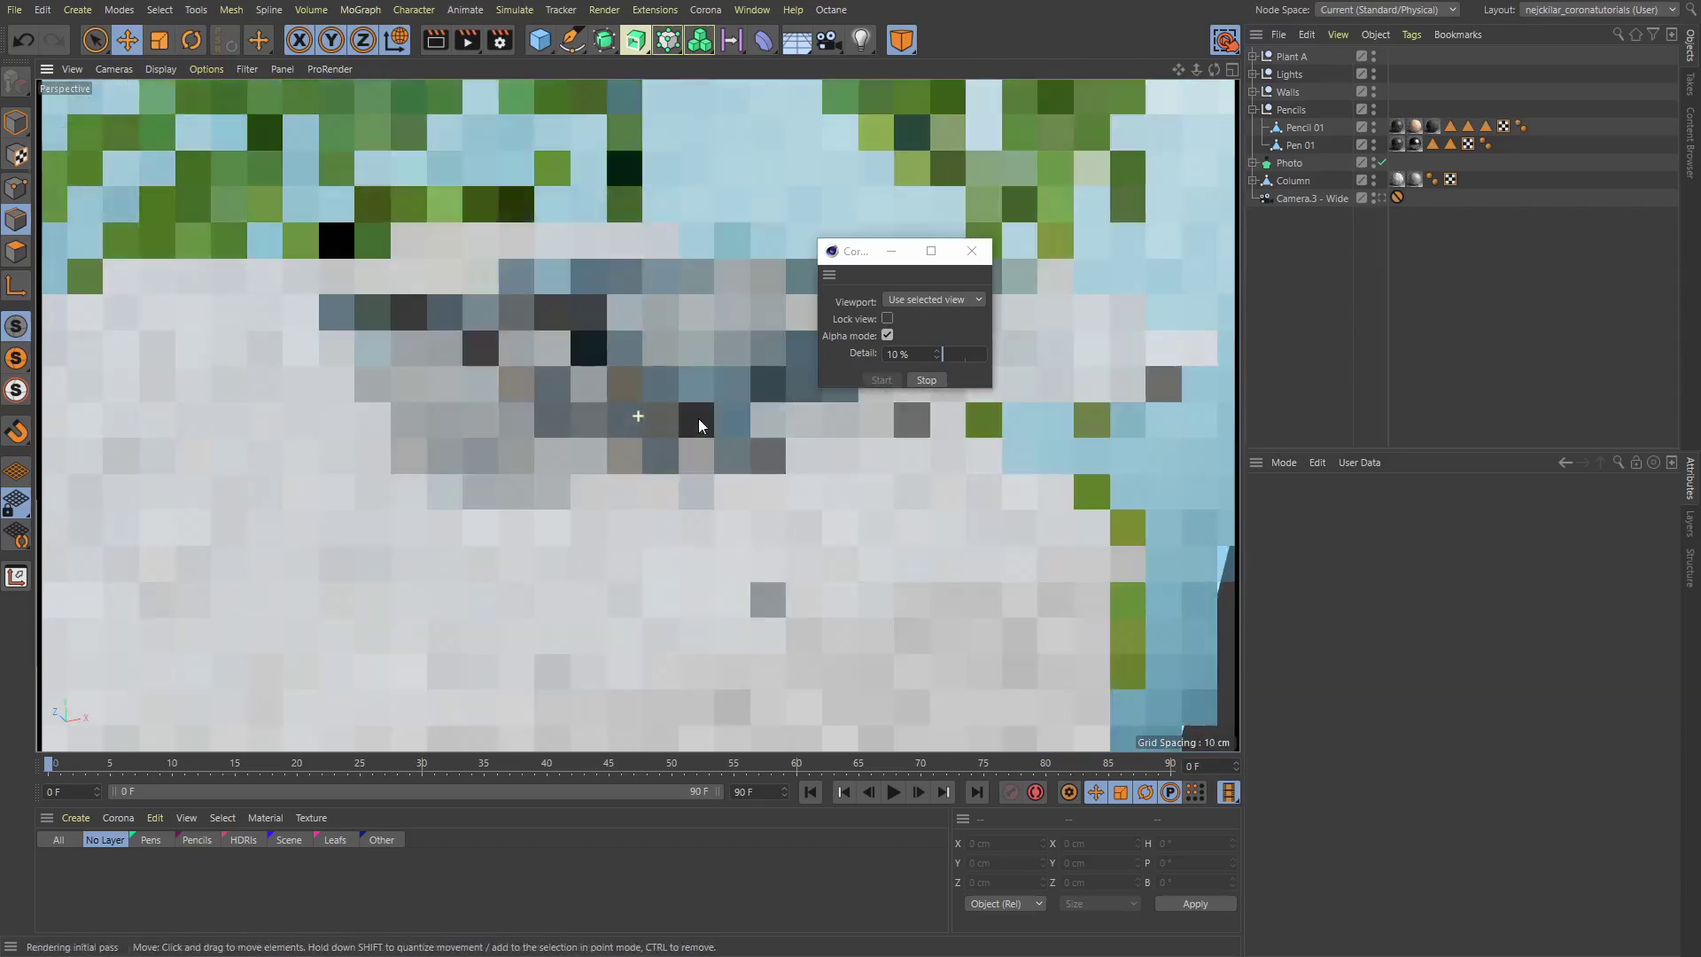
pyautogui.scroll(1, 646, 405)
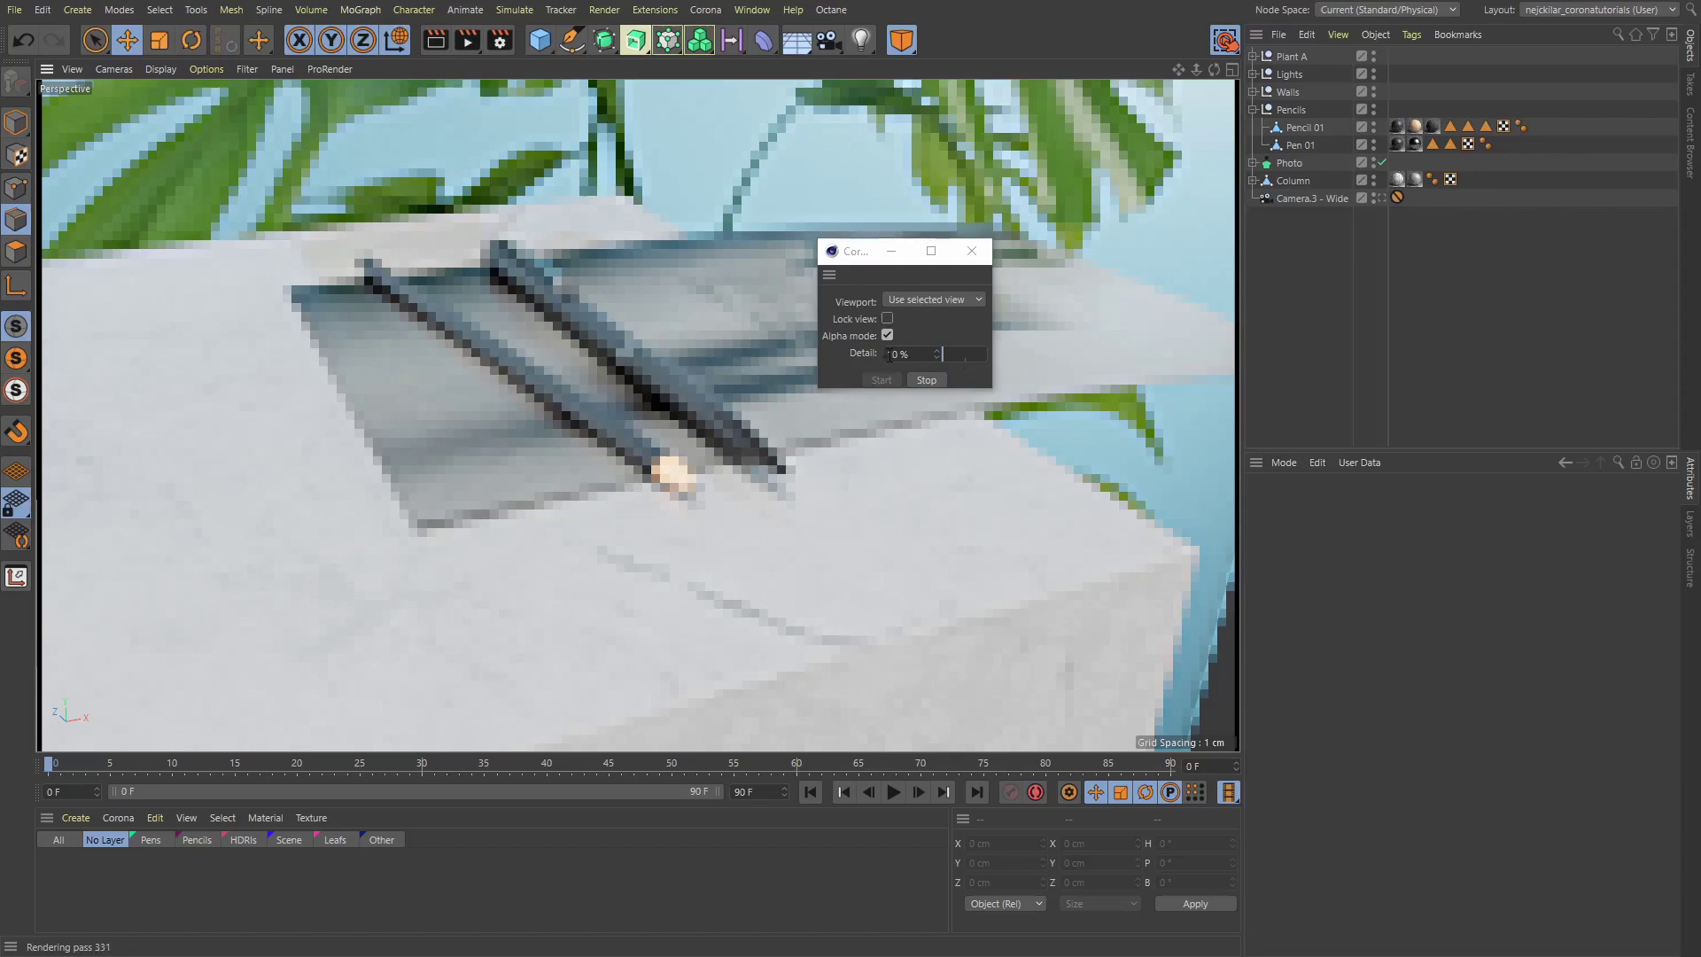
# Raise Detail to 100 %, restart Corona IR, and orbit out to show the block corner and plant
pyautogui.moveTo(946, 358); pyautogui.dragTo(985, 358)
pyautogui.click(938, 376)
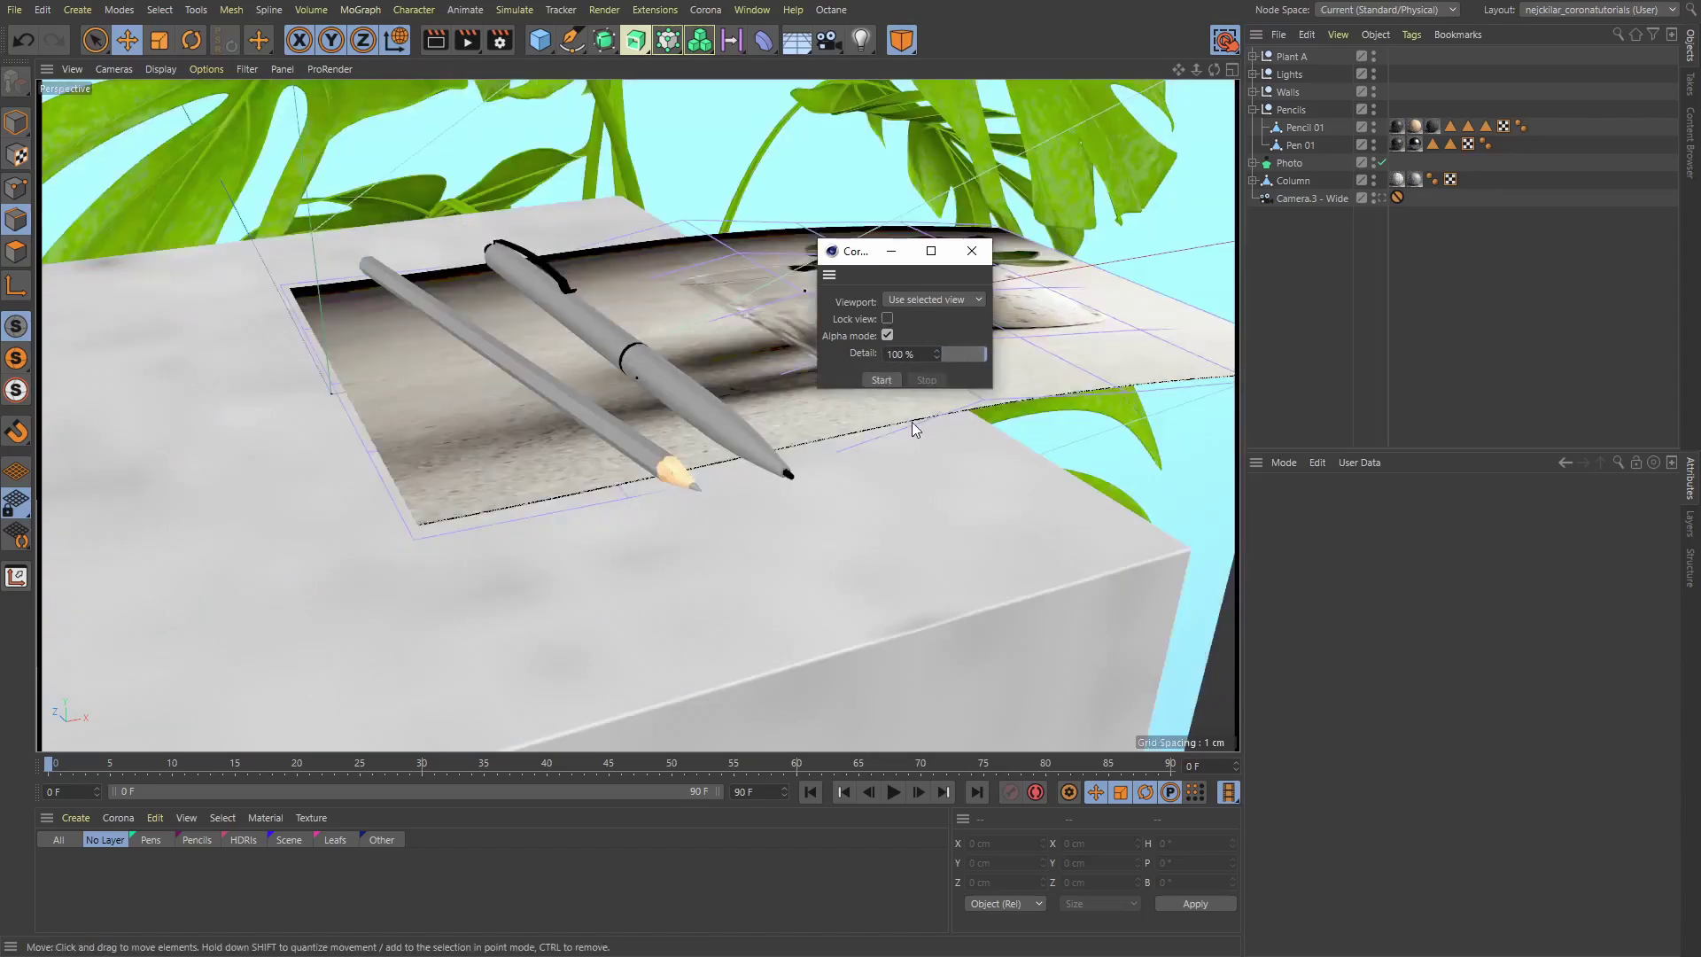
pyautogui.click(878, 381)
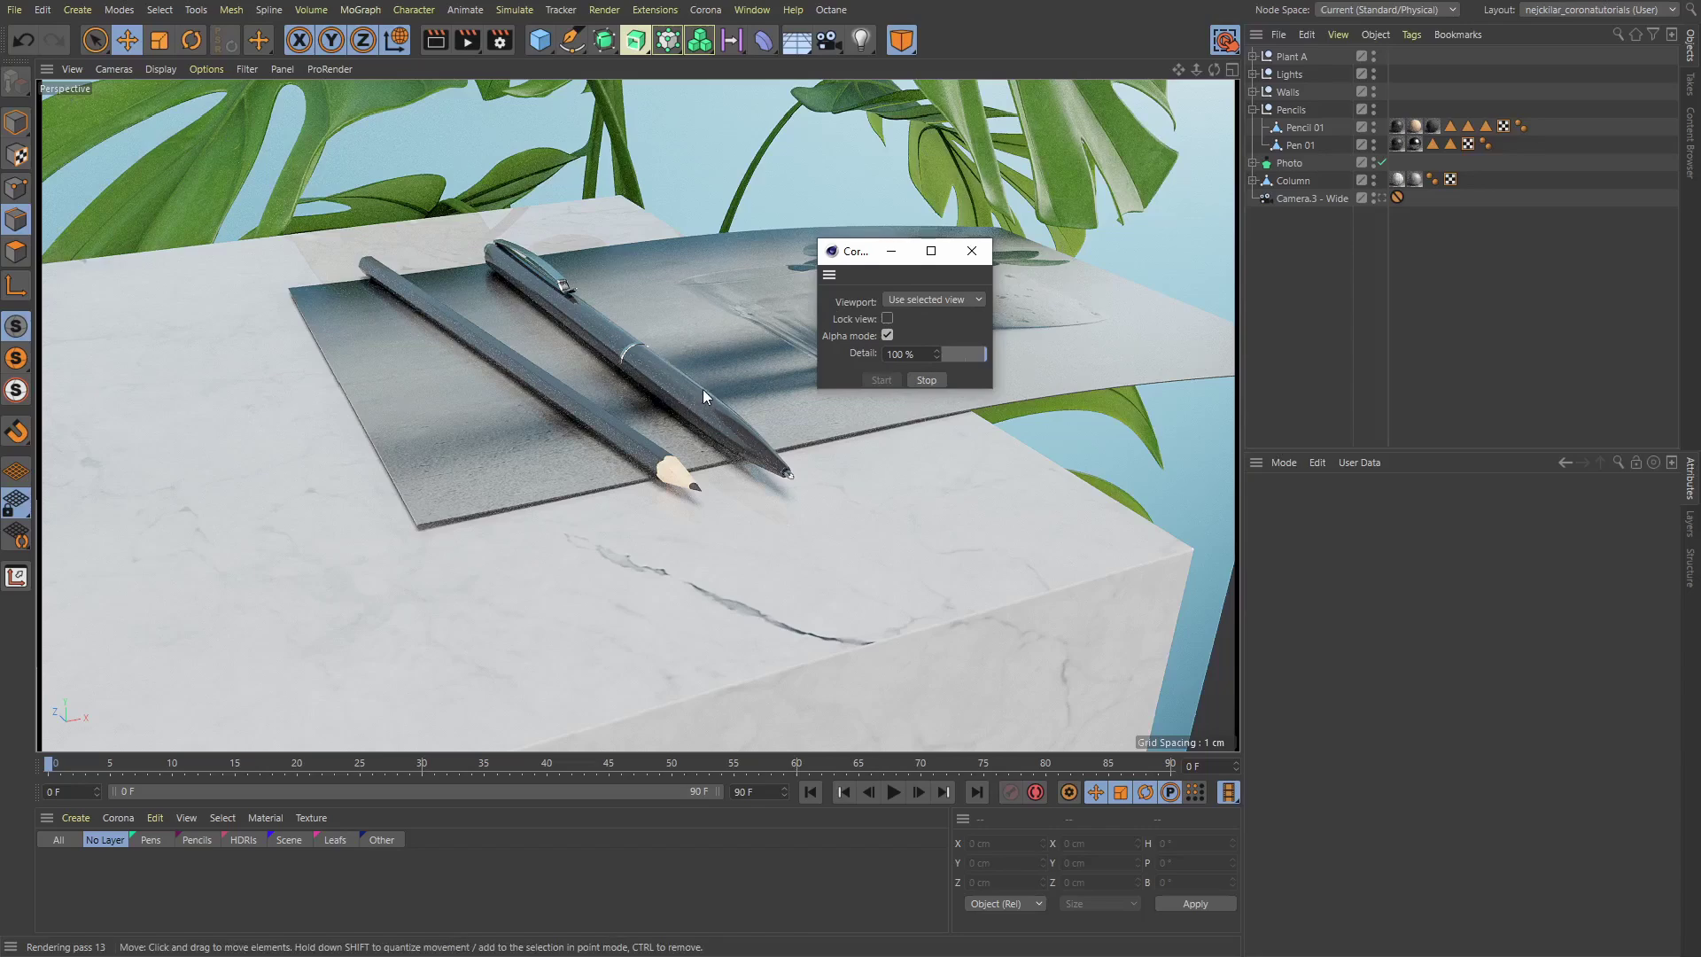
pyautogui.keyDown('alt'); pyautogui.moveTo(746, 397); pyautogui.dragTo(629, 370); pyautogui.keyUp('alt')
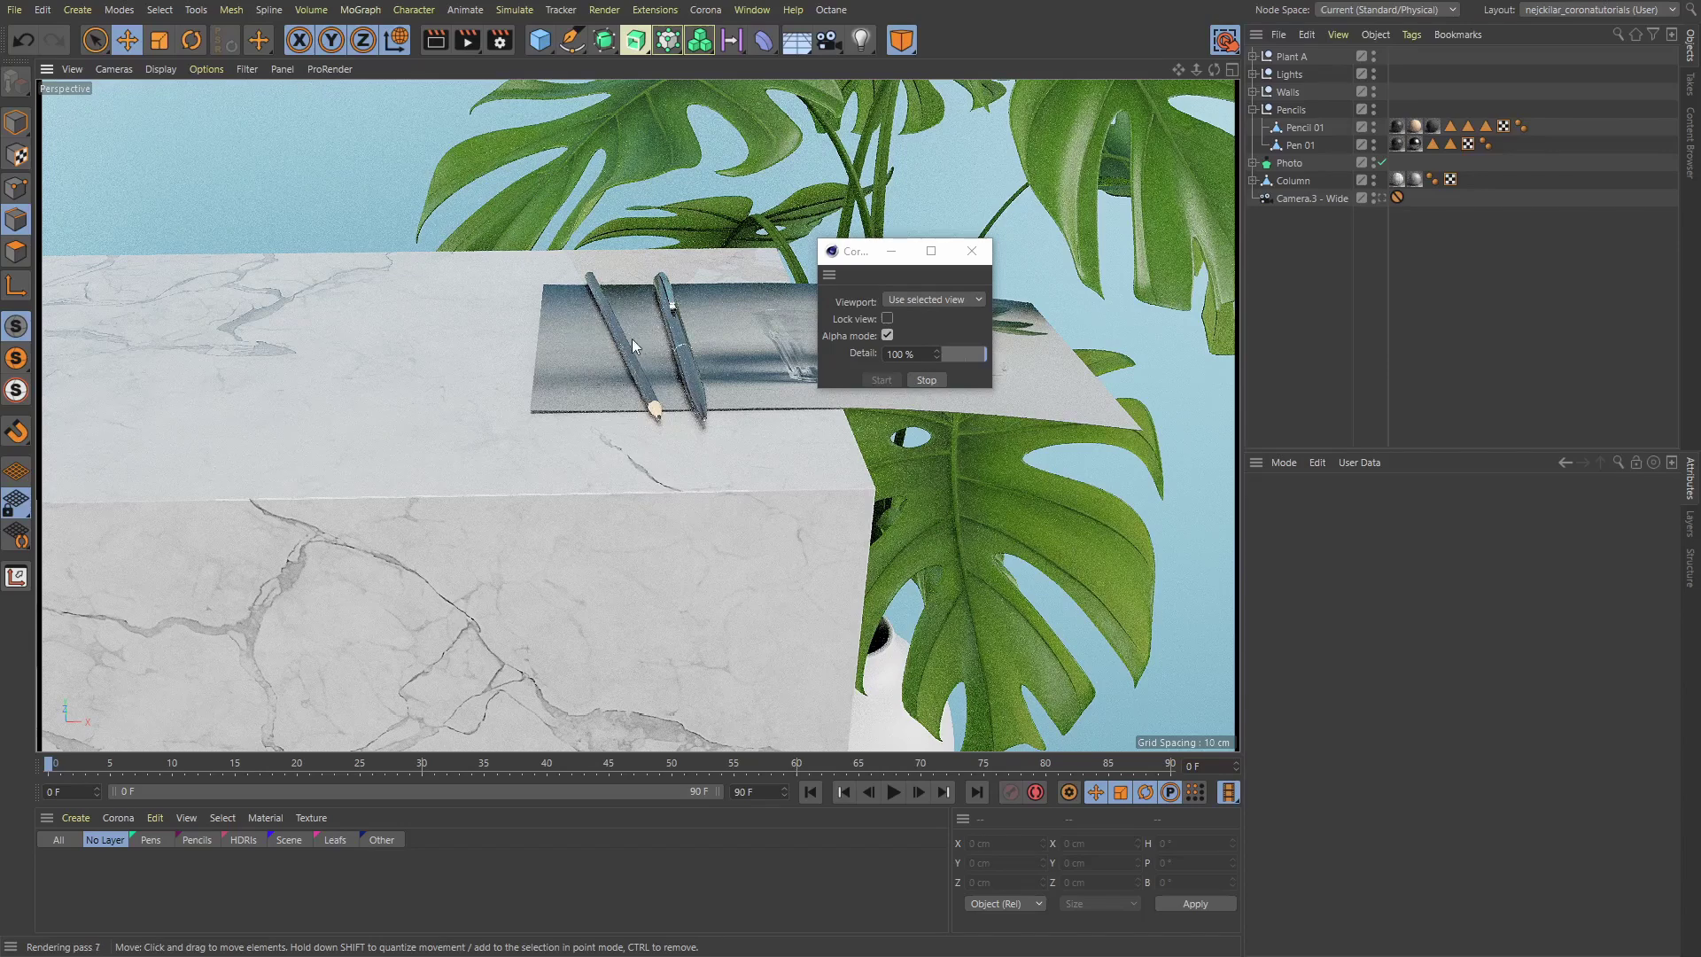
# Toggle between the four-view layout and the single Perspective view, restarting Corona IR at 50 % detail
pyautogui.click(1233, 75)
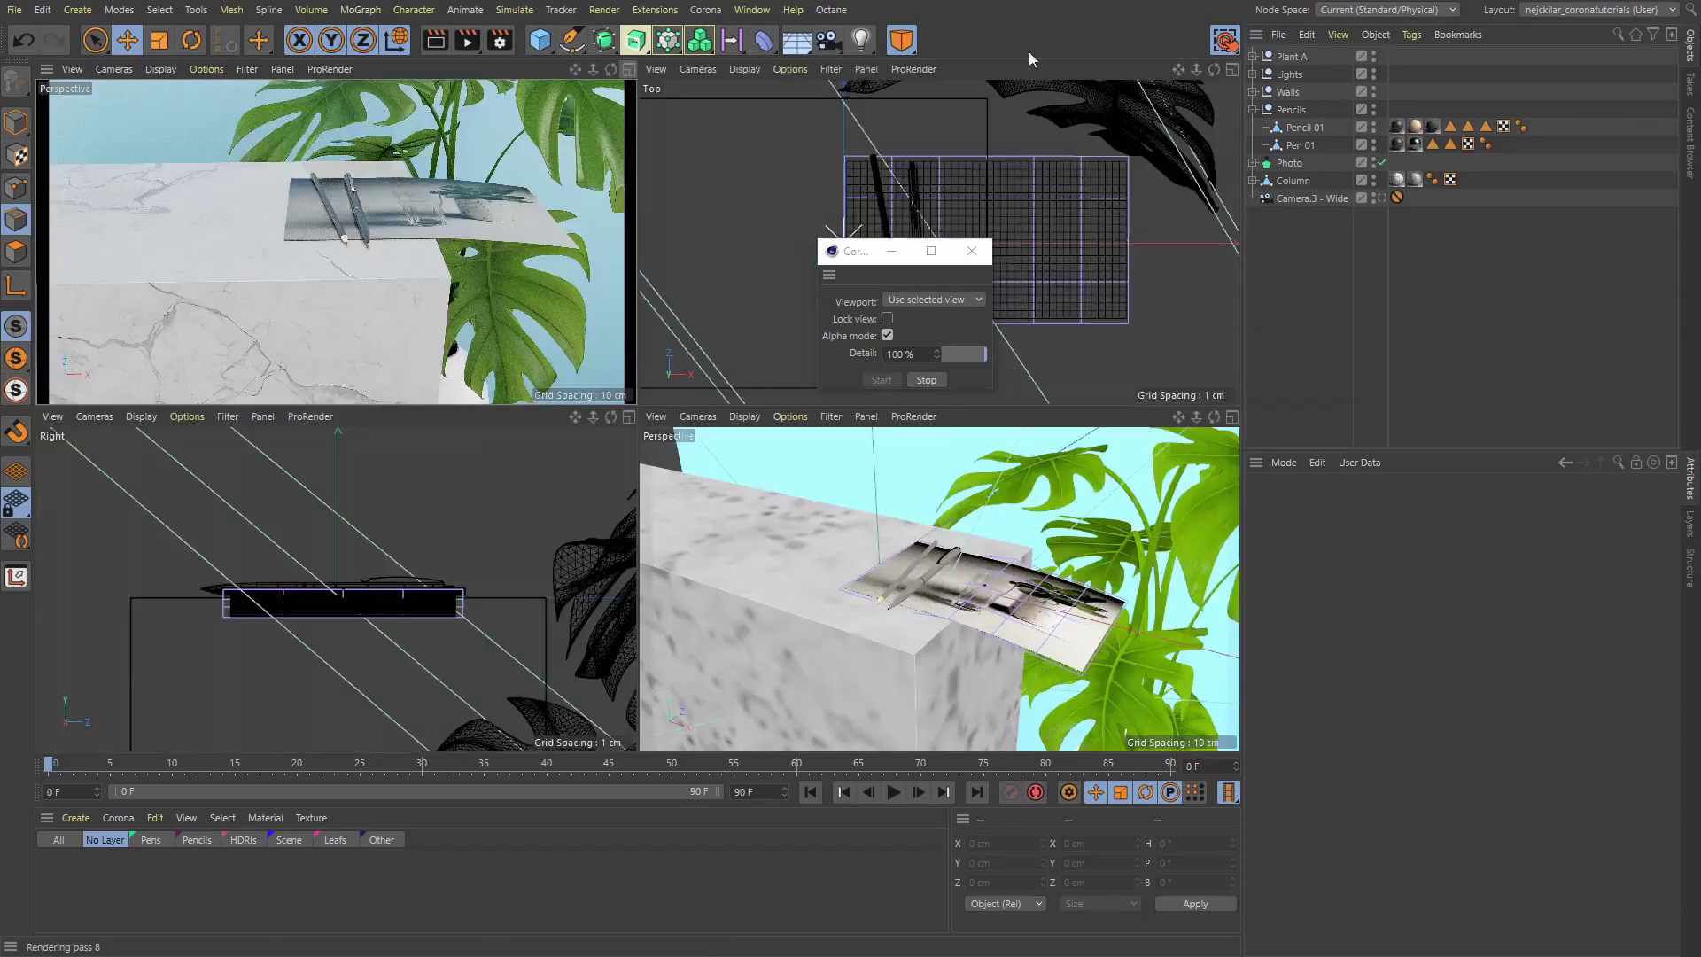
pyautogui.click(881, 385)
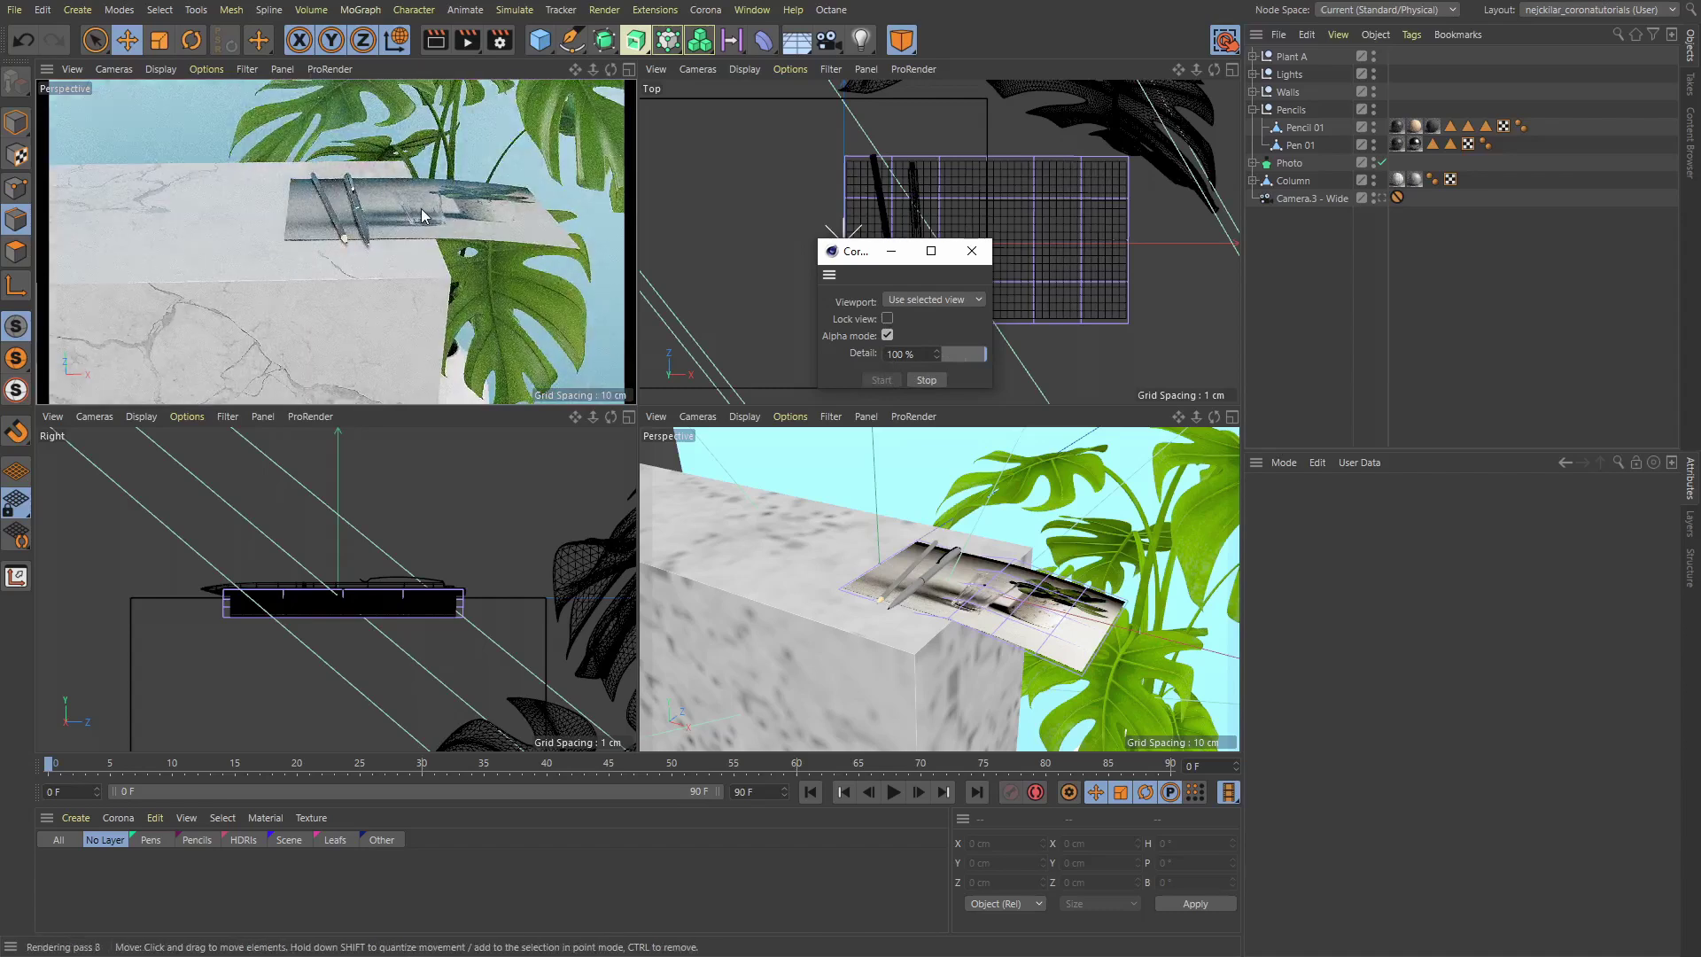
pyautogui.click(628, 71)
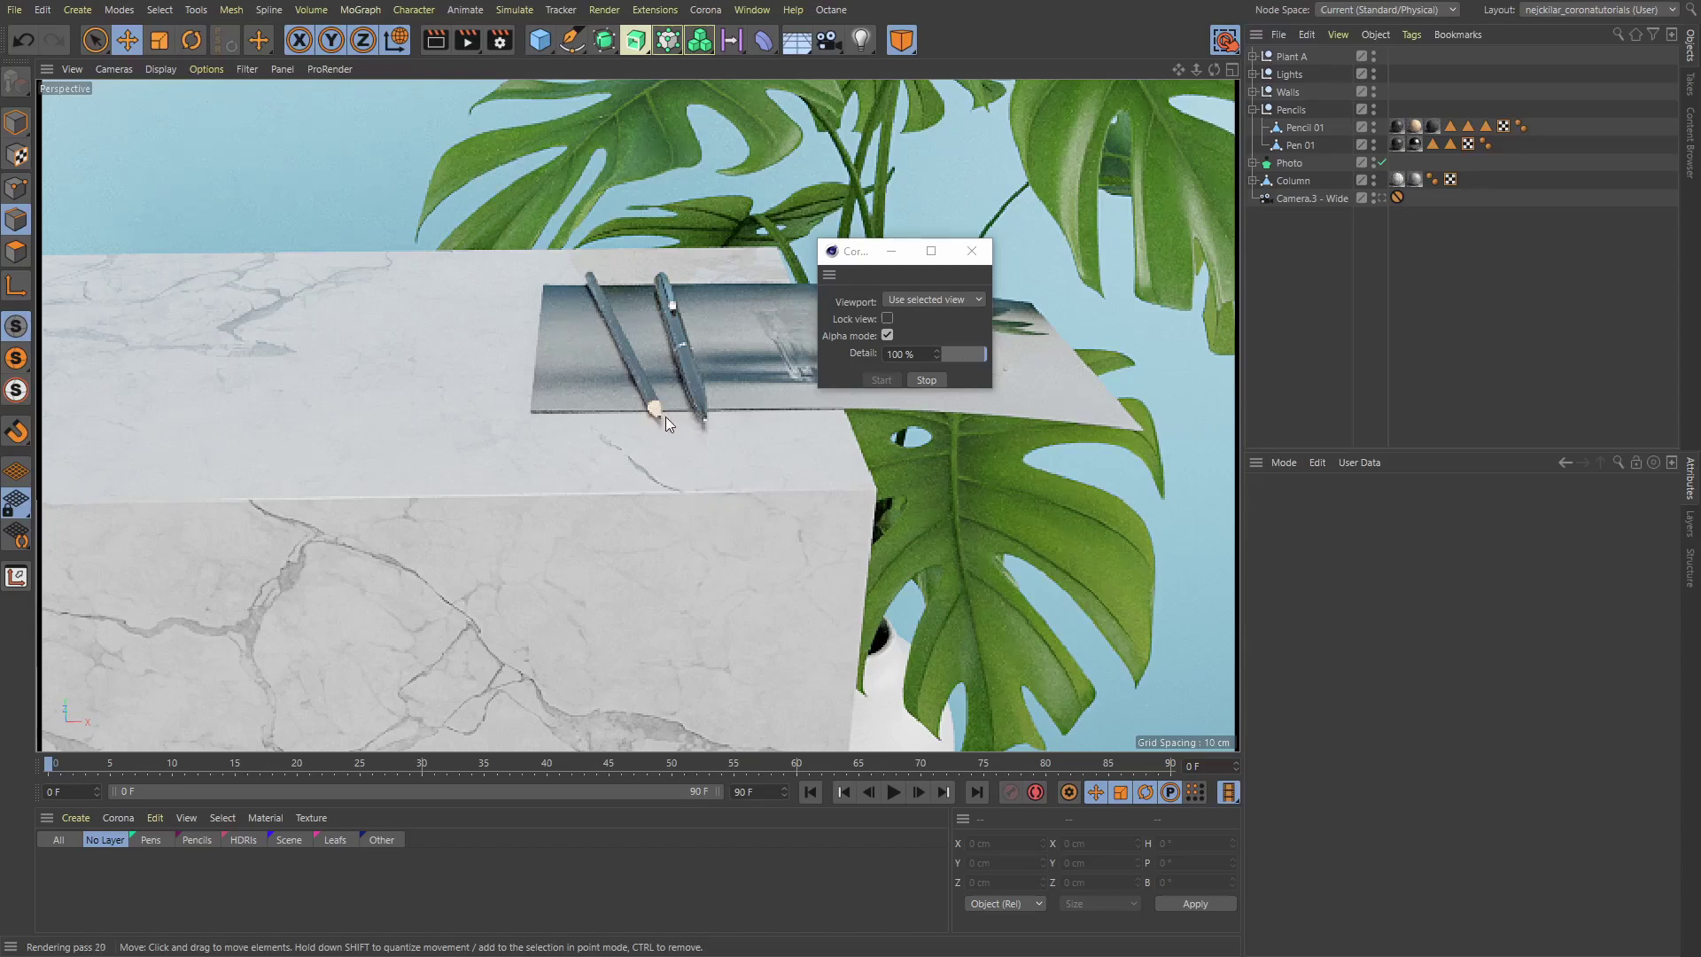
pyautogui.click(1231, 70)
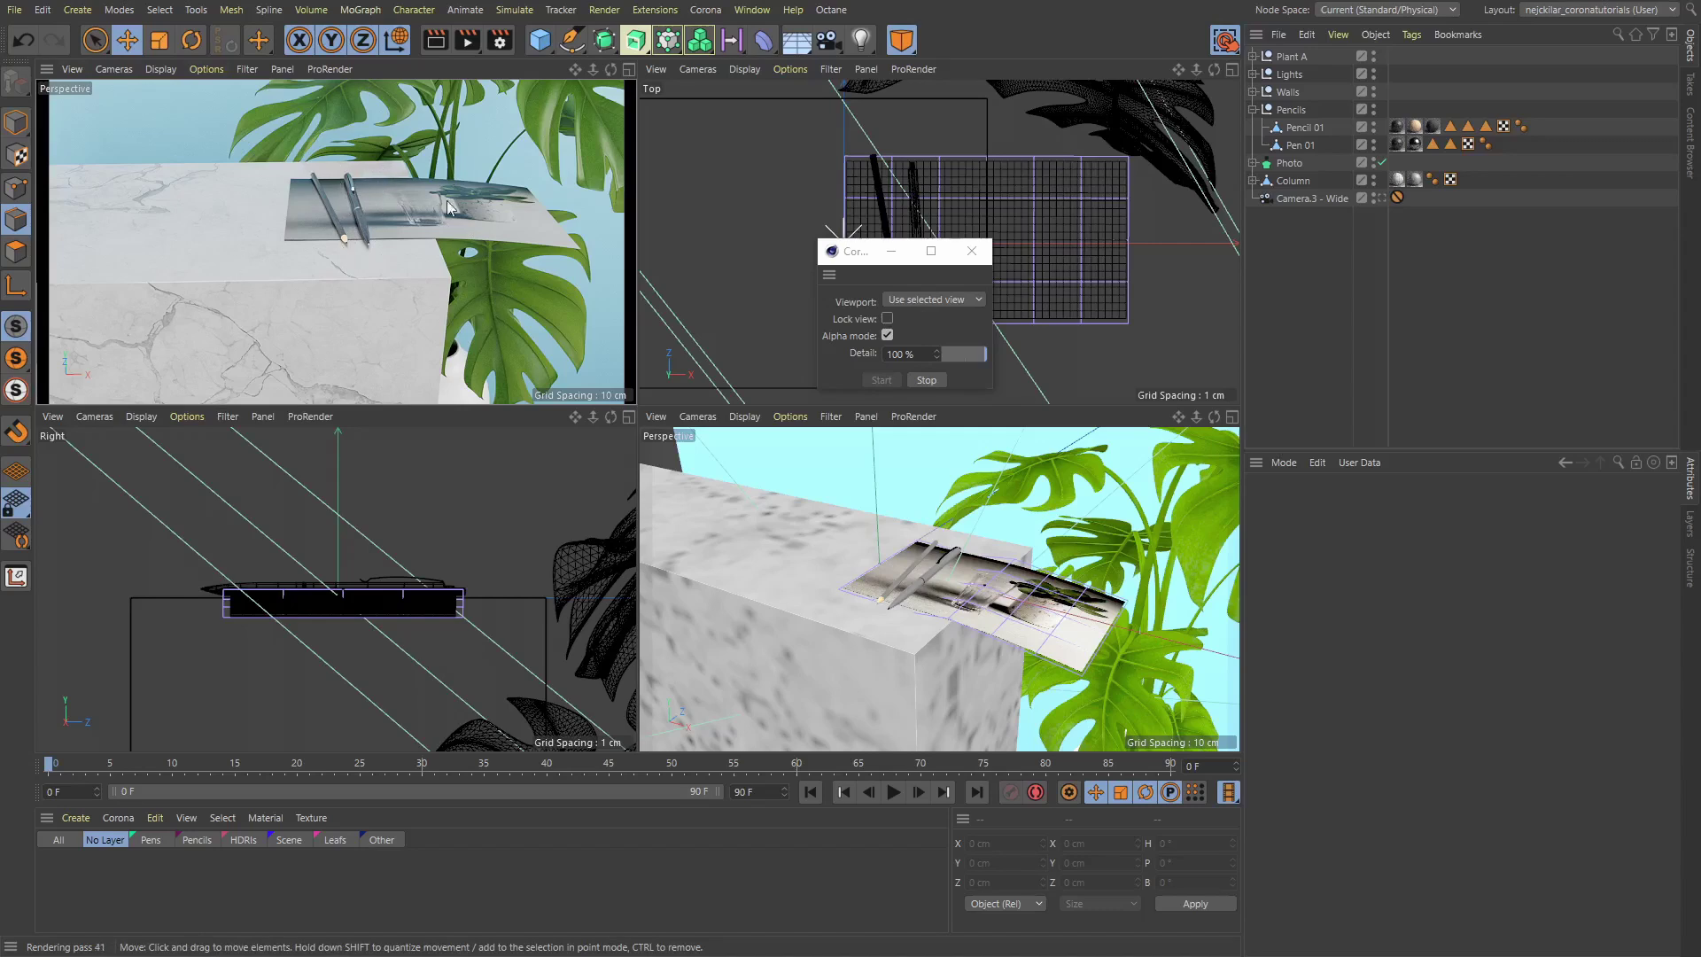
pyautogui.click(628, 69)
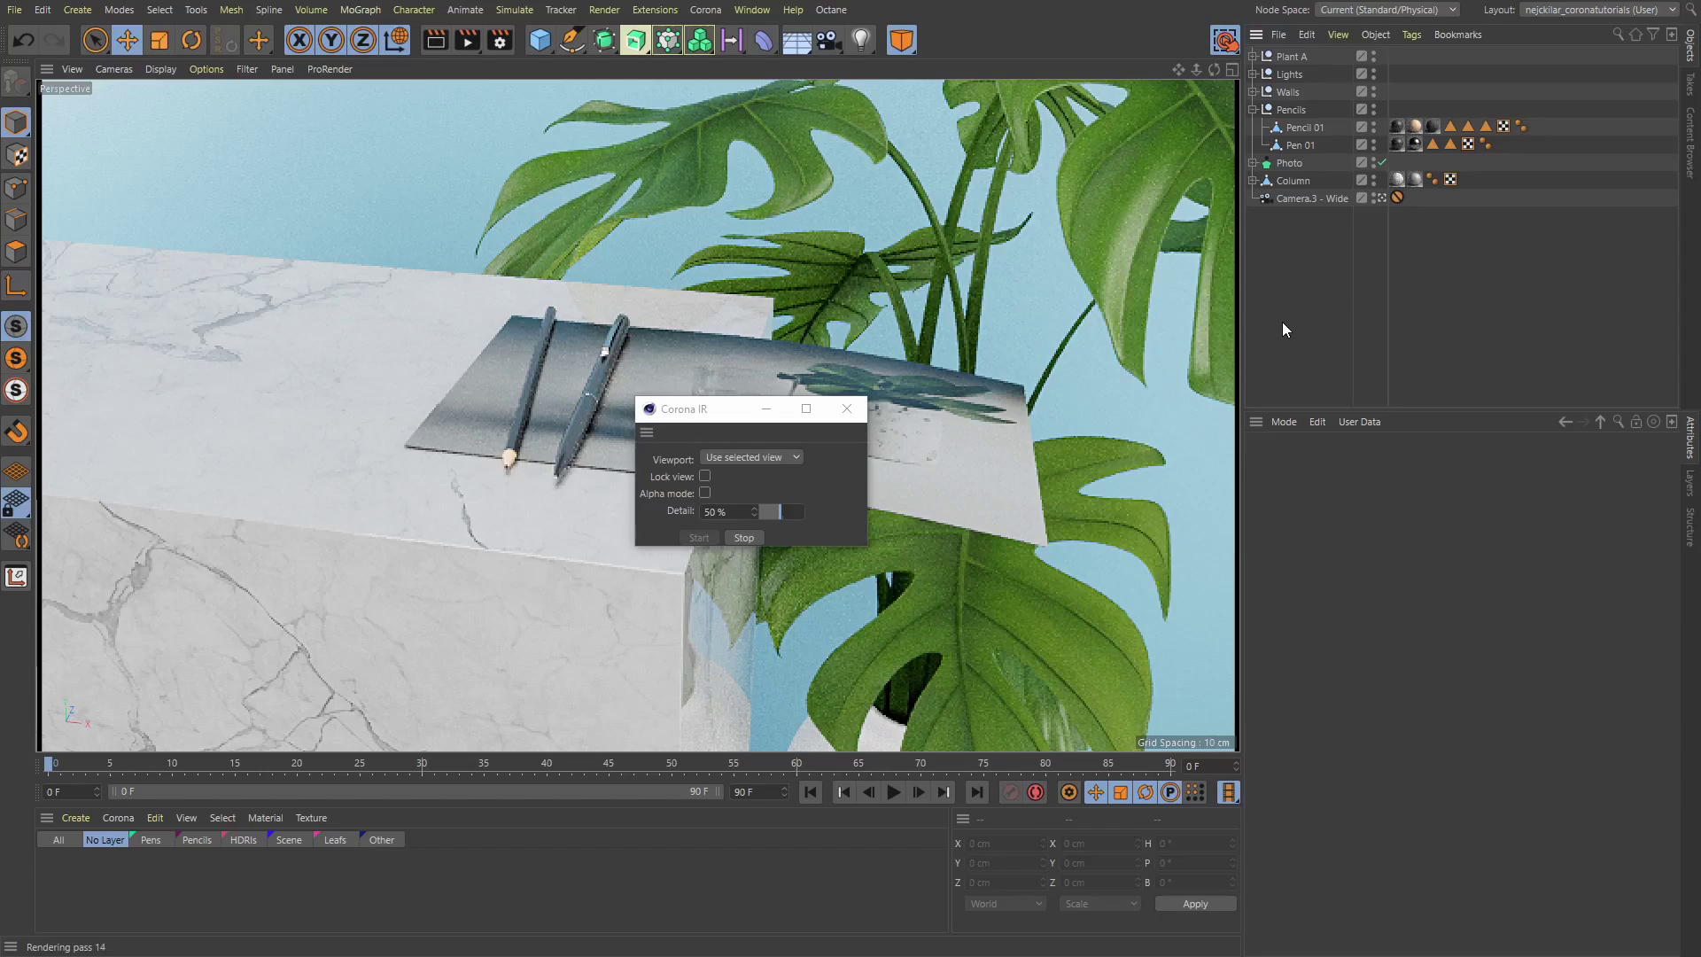
# Create a new floating view panel, move it right and enlarge it
pyautogui.click(751, 10)
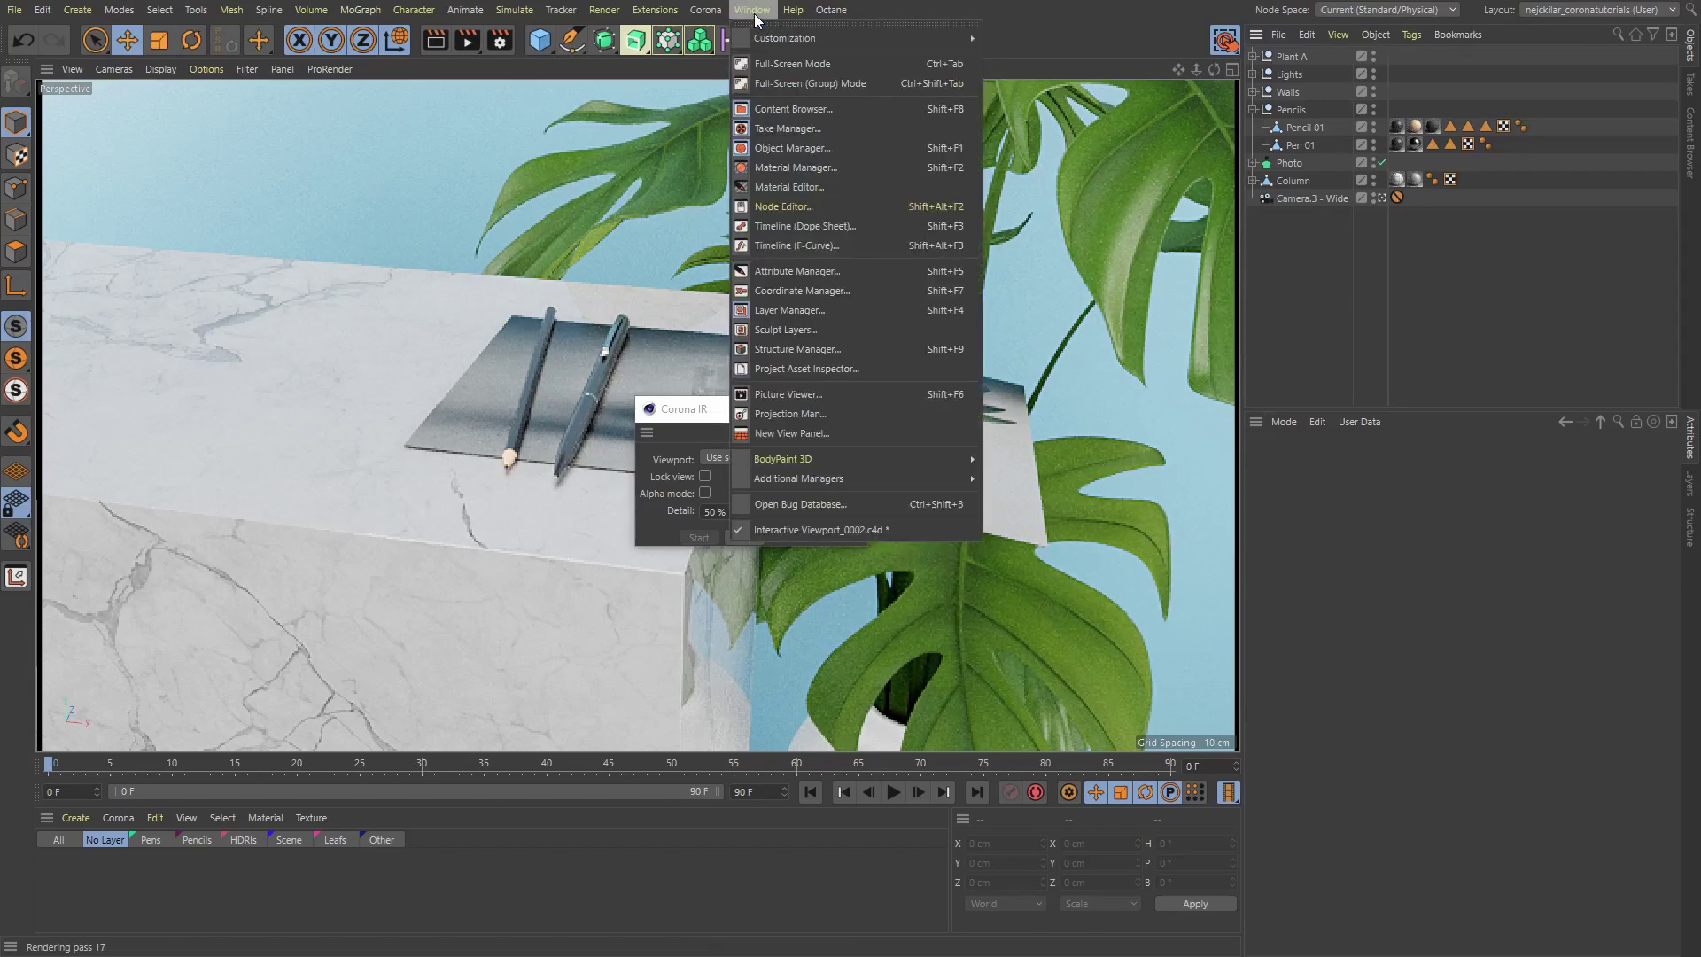
pyautogui.click(821, 438)
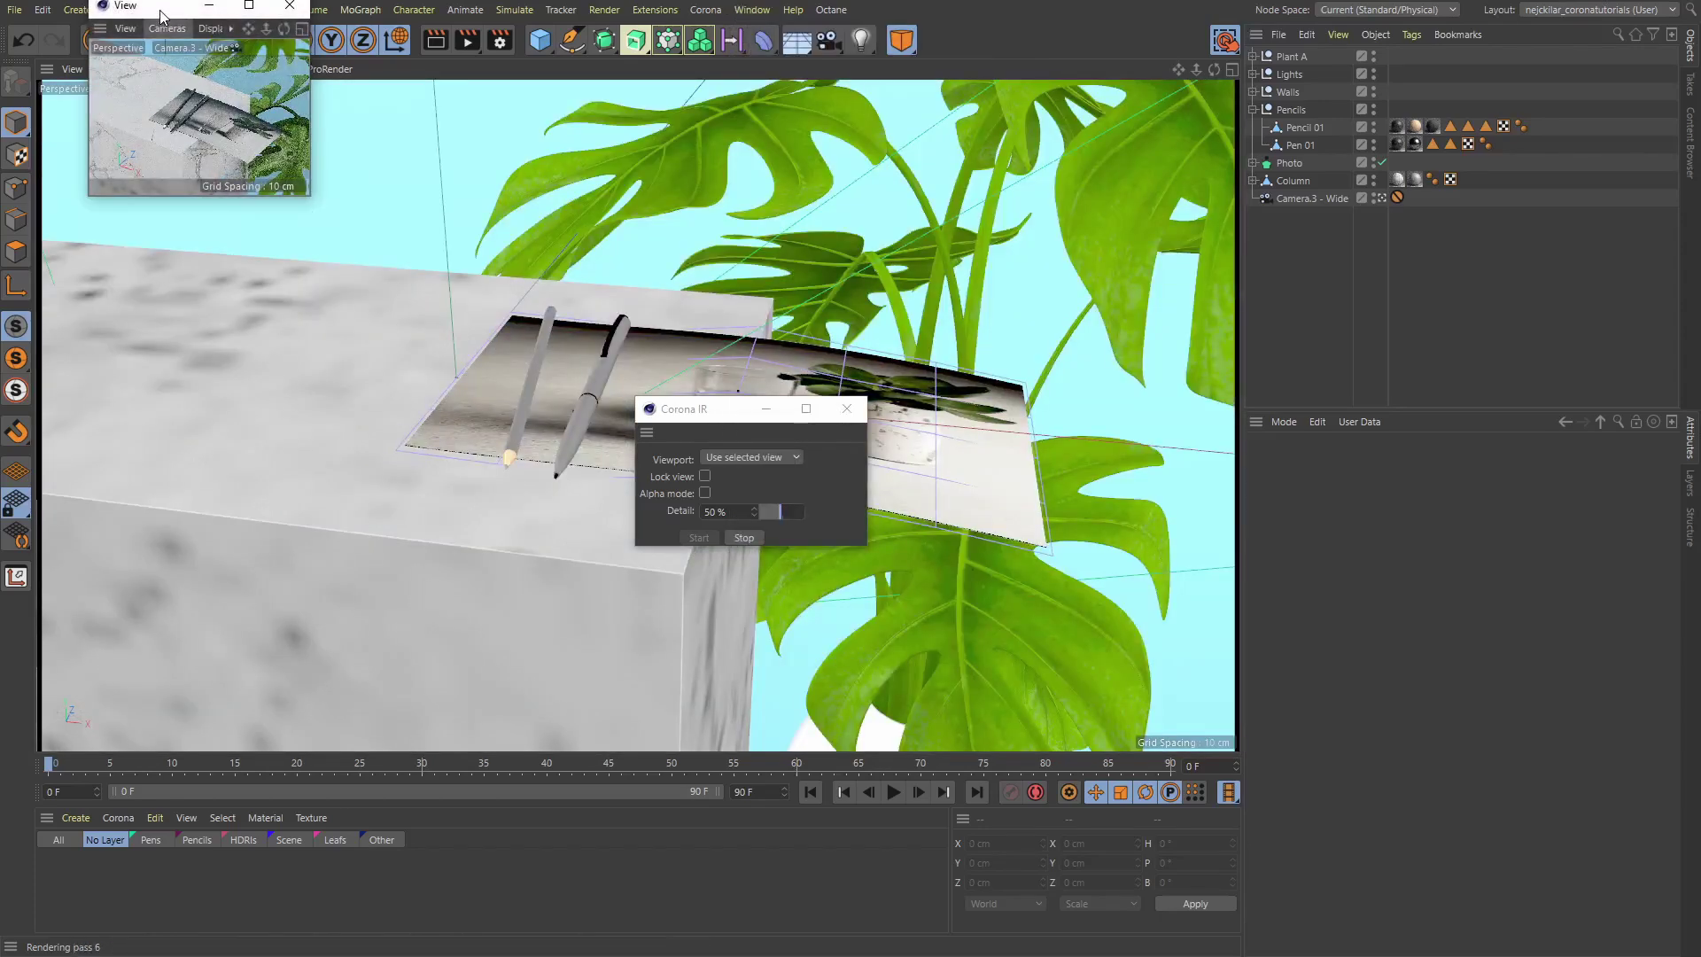
pyautogui.moveTo(162, 16); pyautogui.dragTo(1036, 278)
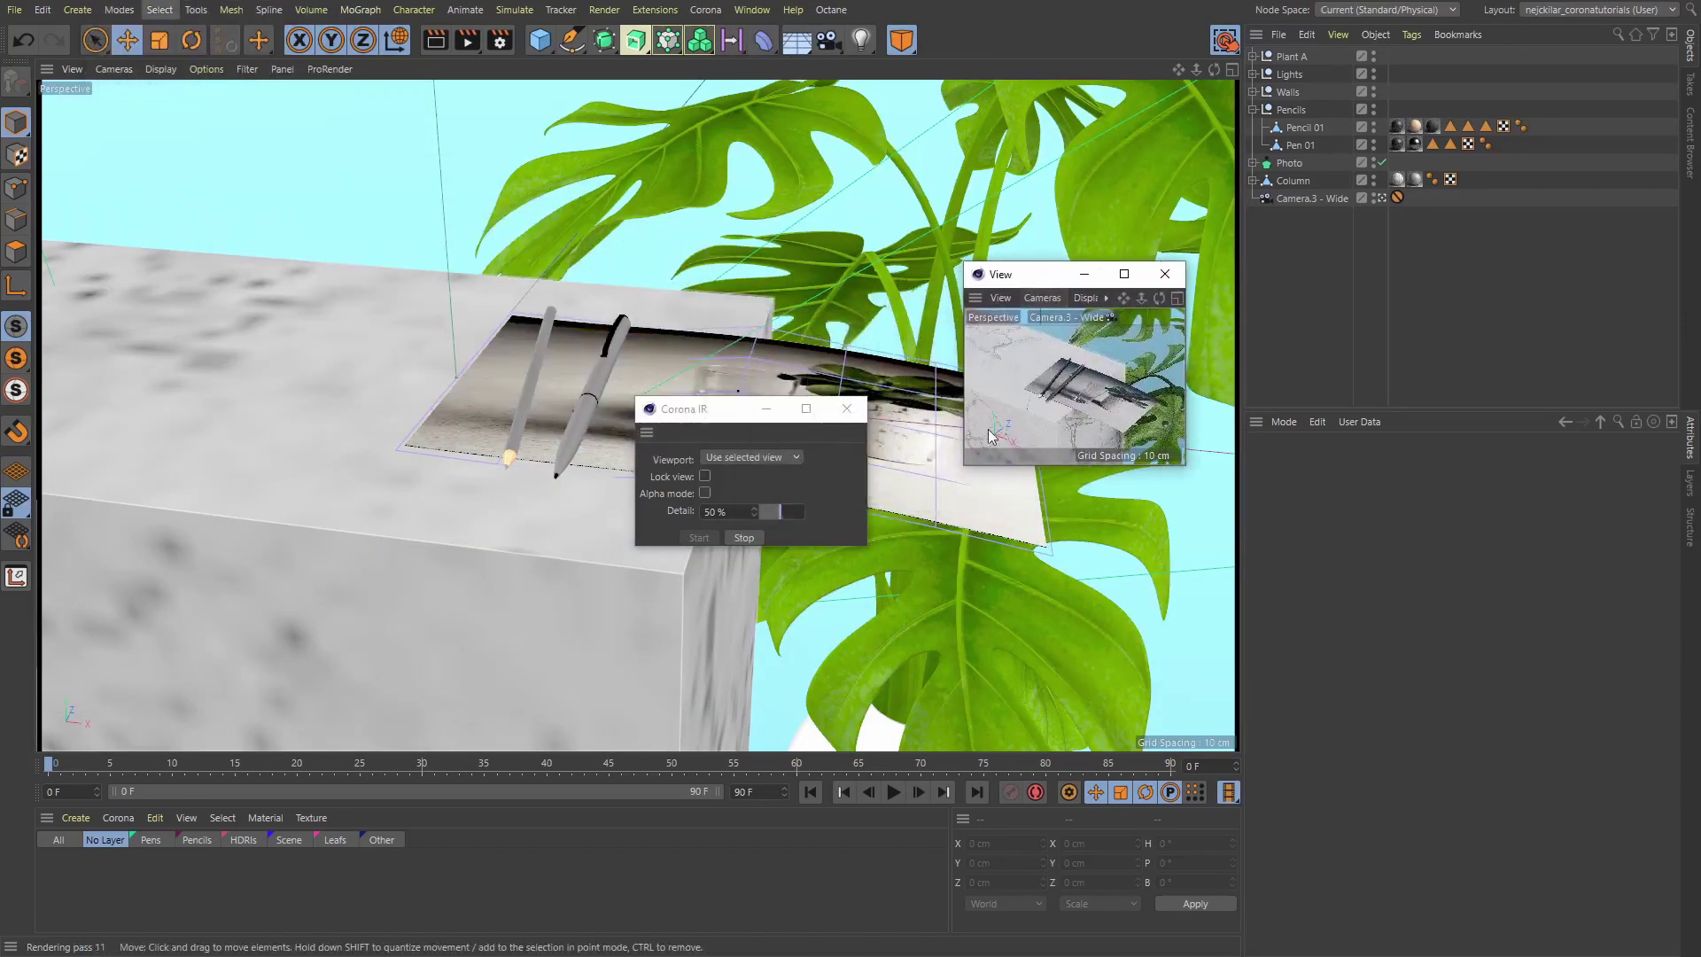
pyautogui.moveTo(964, 463); pyautogui.dragTo(848, 529)
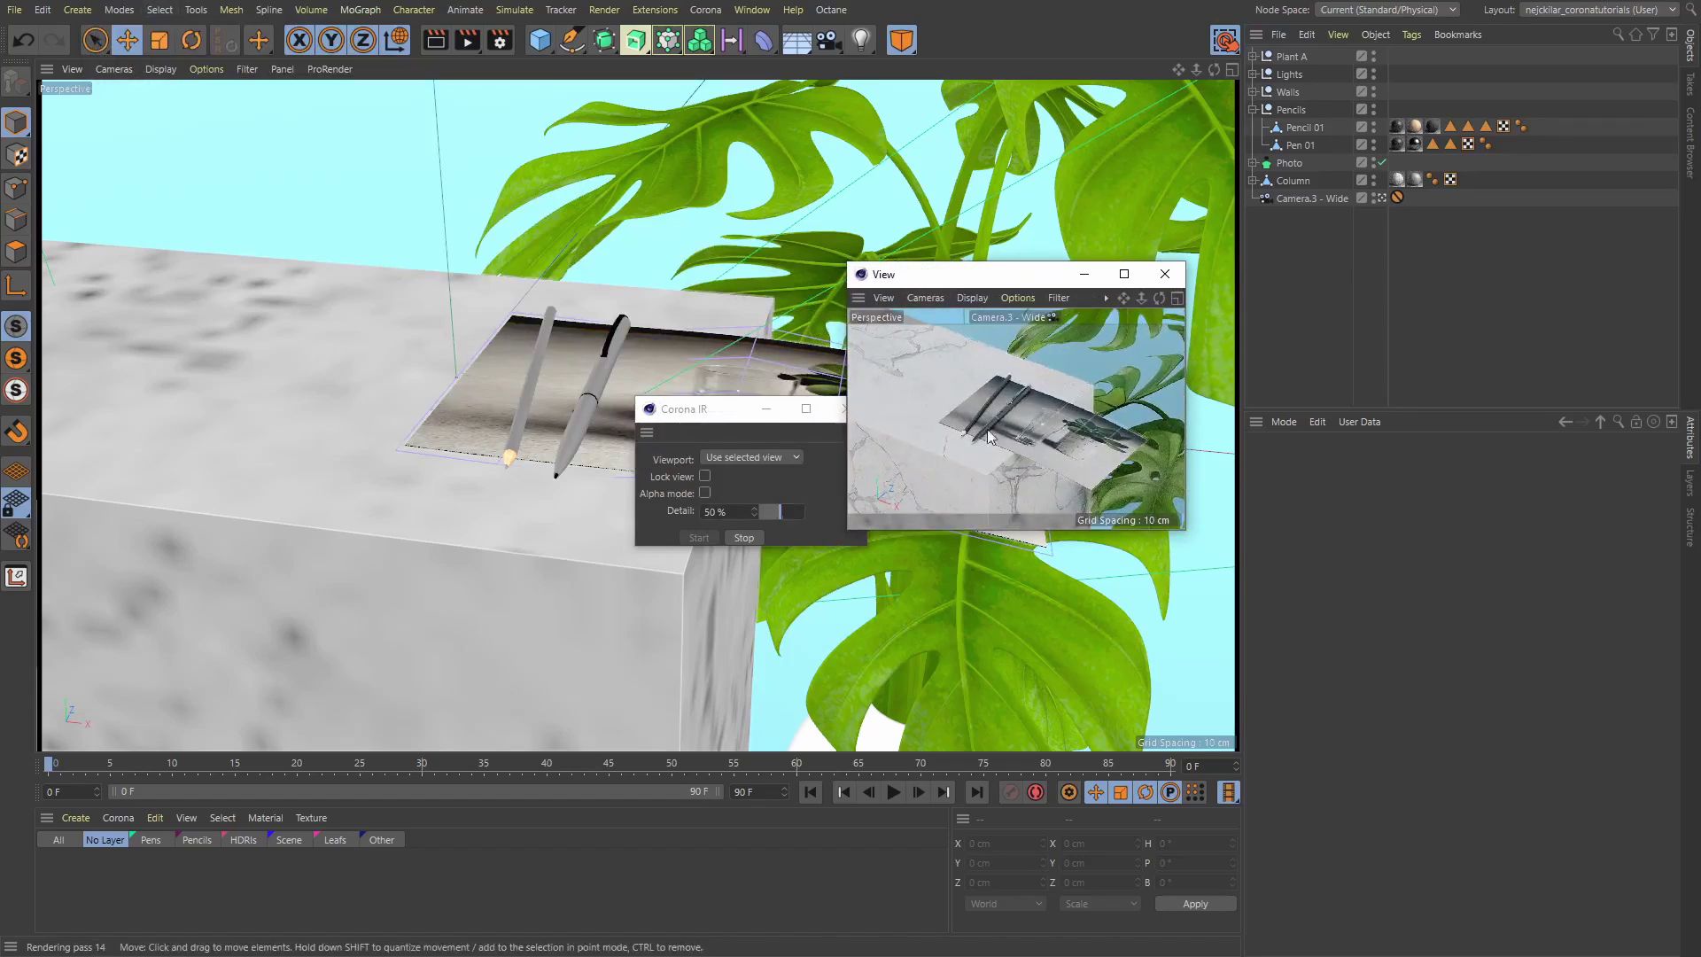
# Lock the Corona render's view and dock the new Wide camera panel above Attributes
pyautogui.click(705, 477)
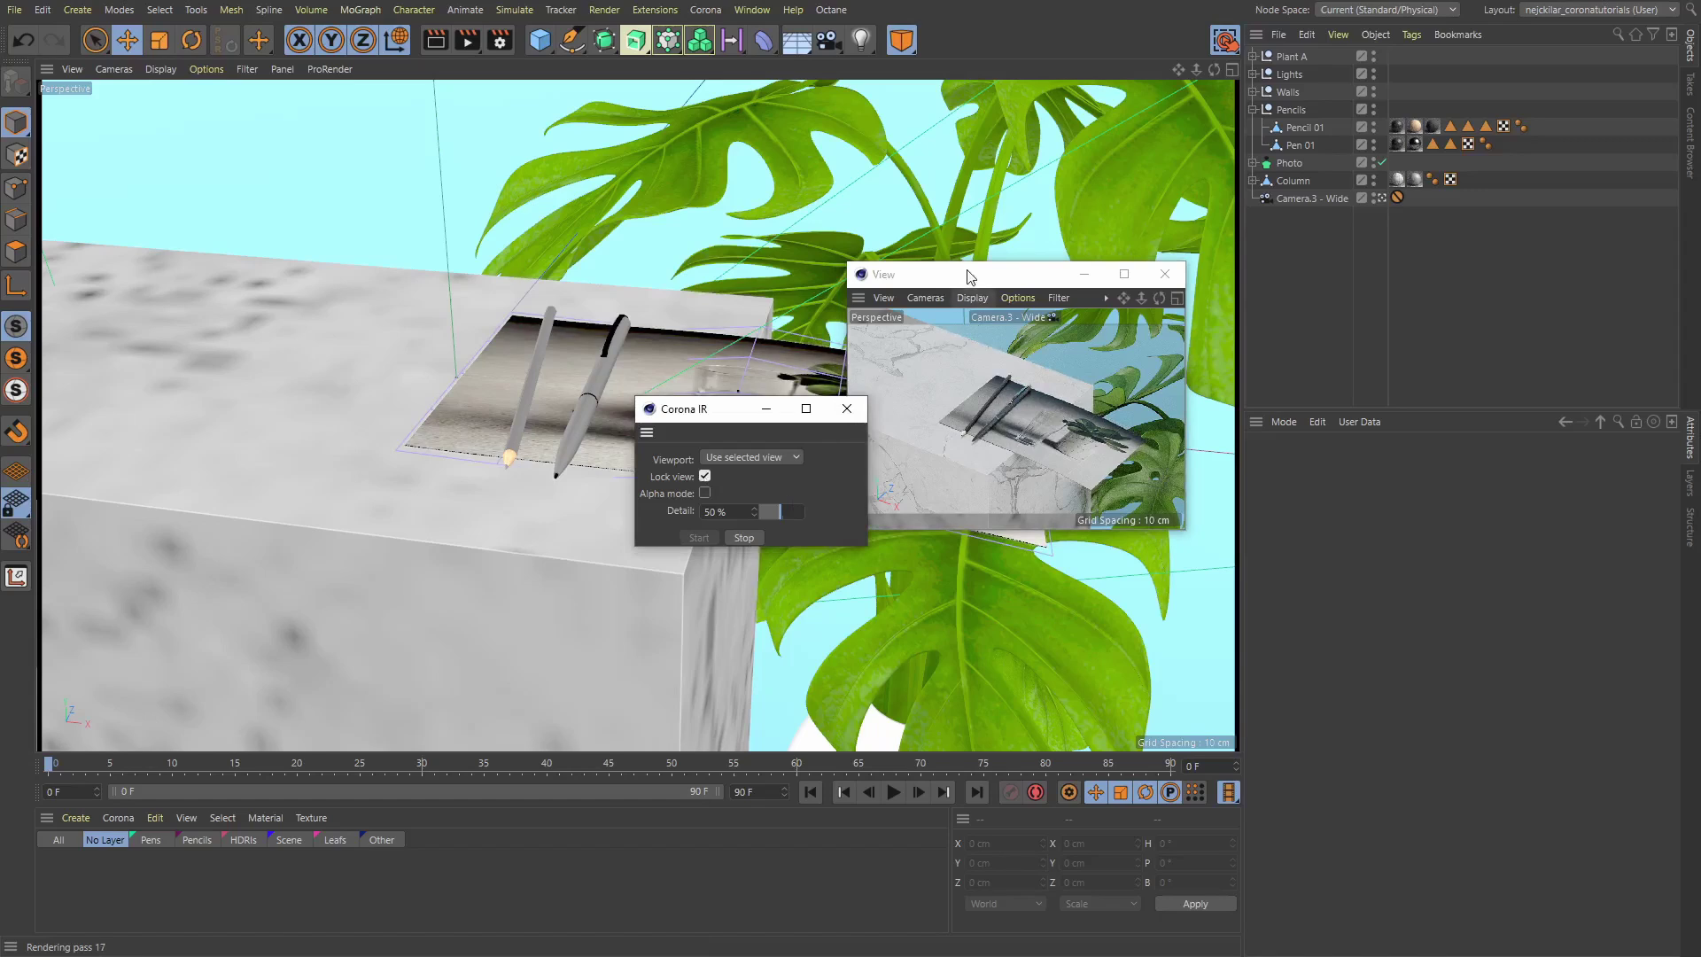
pyautogui.moveTo(968, 277); pyautogui.dragTo(900, 281)
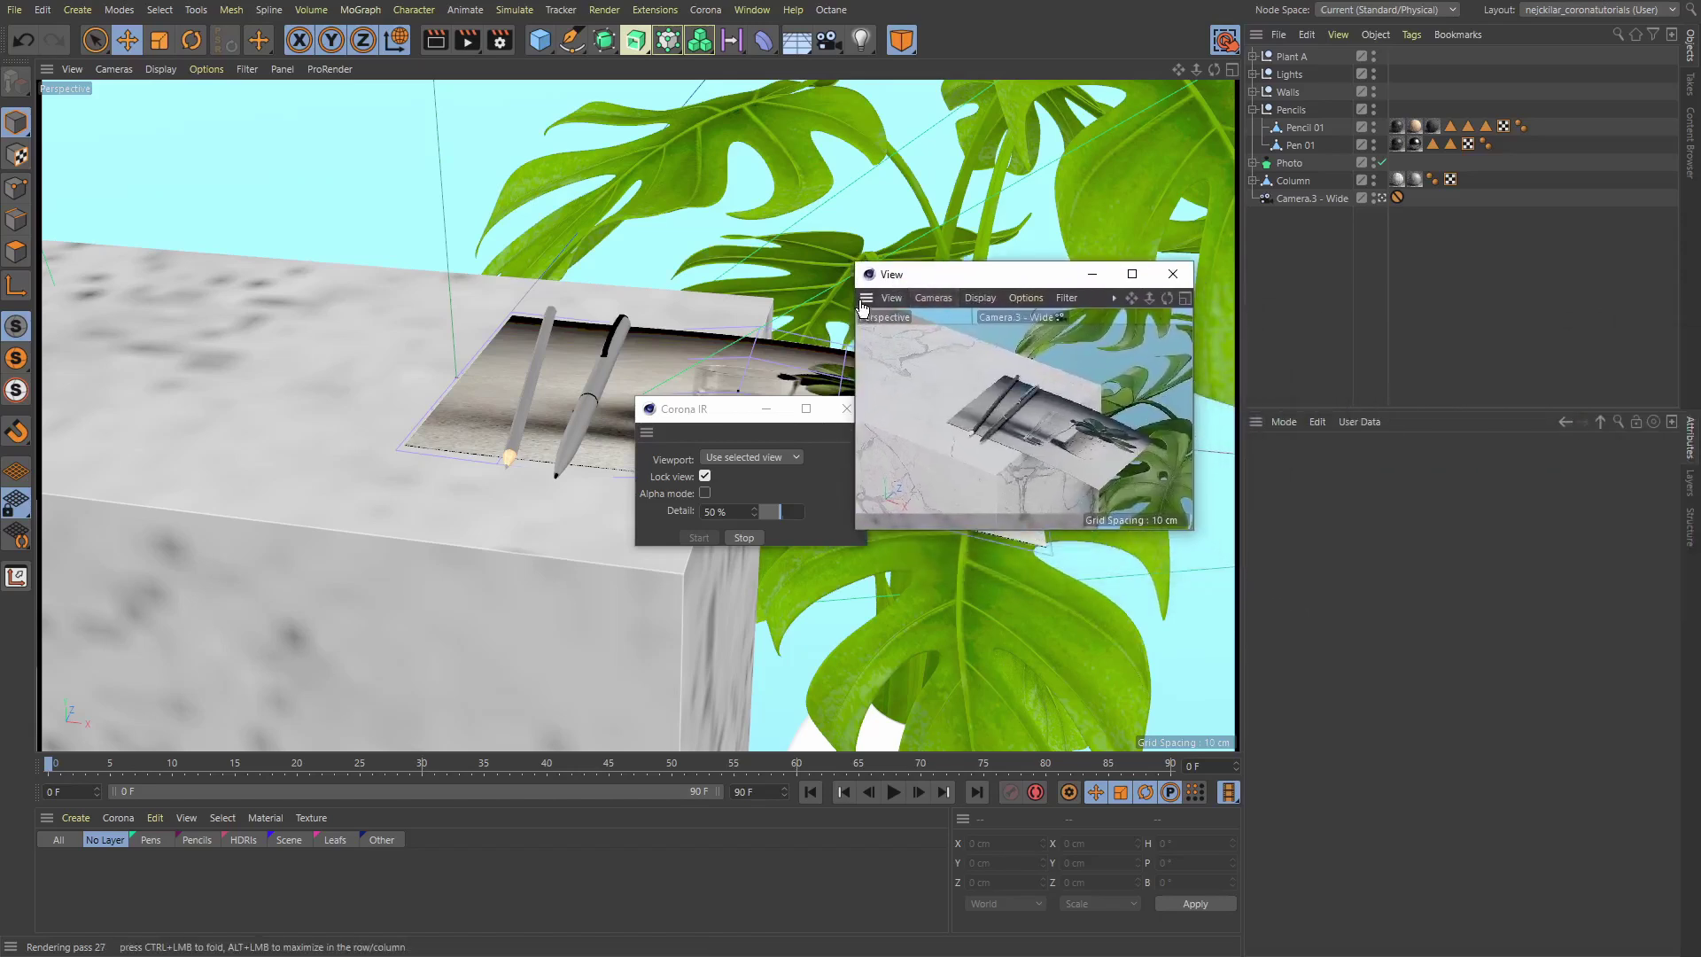
pyautogui.moveTo(1305, 413); pyautogui.dragTo(1306, 414)
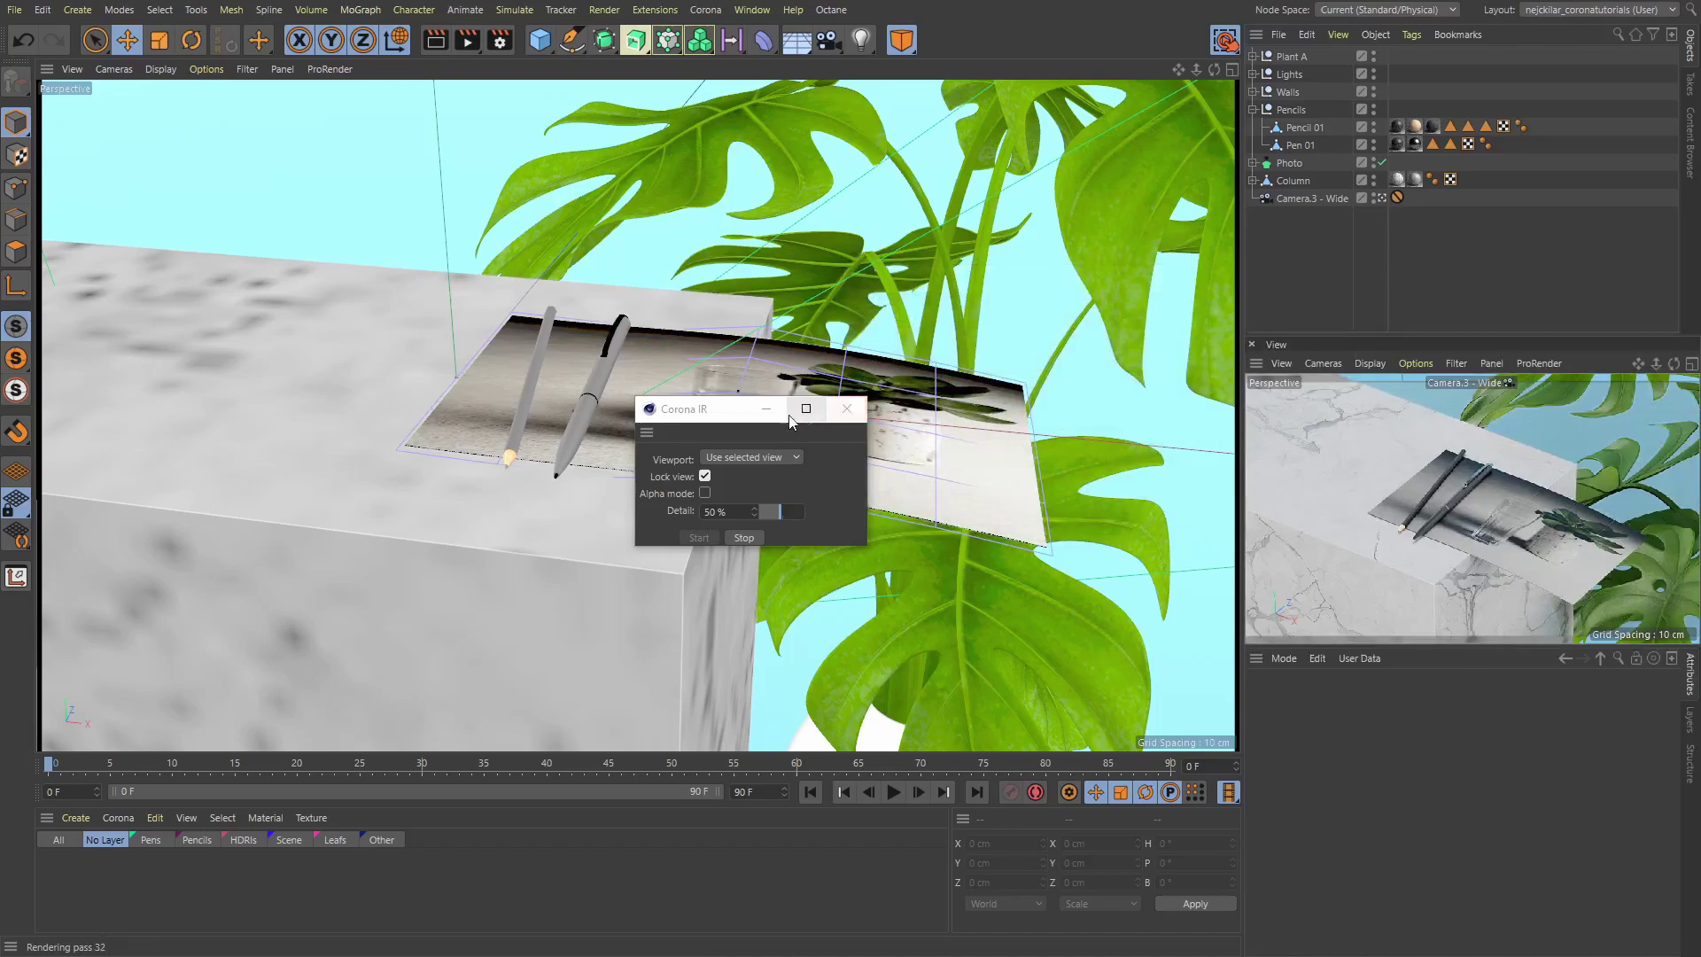
# Move the Corona IR dialog aside and zoom in close on the pencils and photo
pyautogui.moveTo(749, 408); pyautogui.dragTo(871, 581)
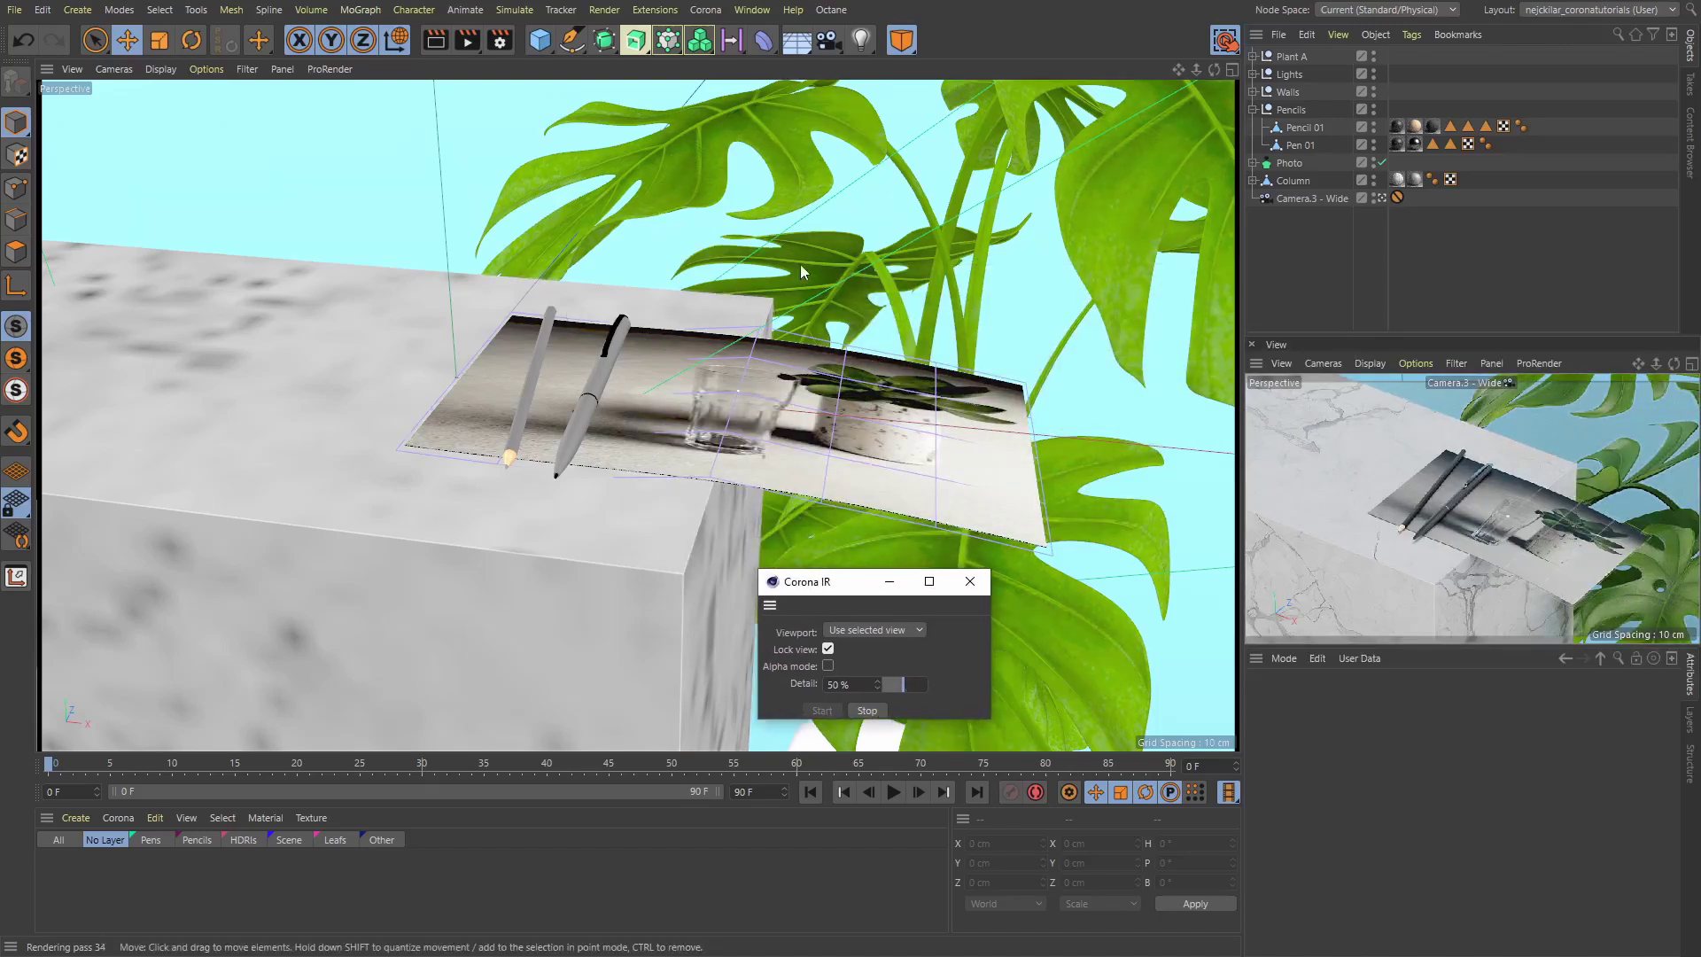
pyautogui.moveTo(595, 418)
pyautogui.keyDown('alt'); pyautogui.mouseDown()
pyautogui.moveTo(651, 416)
pyautogui.moveTo(466, 428)
pyautogui.mouseUp(); pyautogui.keyUp('alt')
pyautogui.scroll(5, 535, 402)
# Select Pencil 01 and shift it along X to -1.397 cm
pyautogui.click(584, 430)
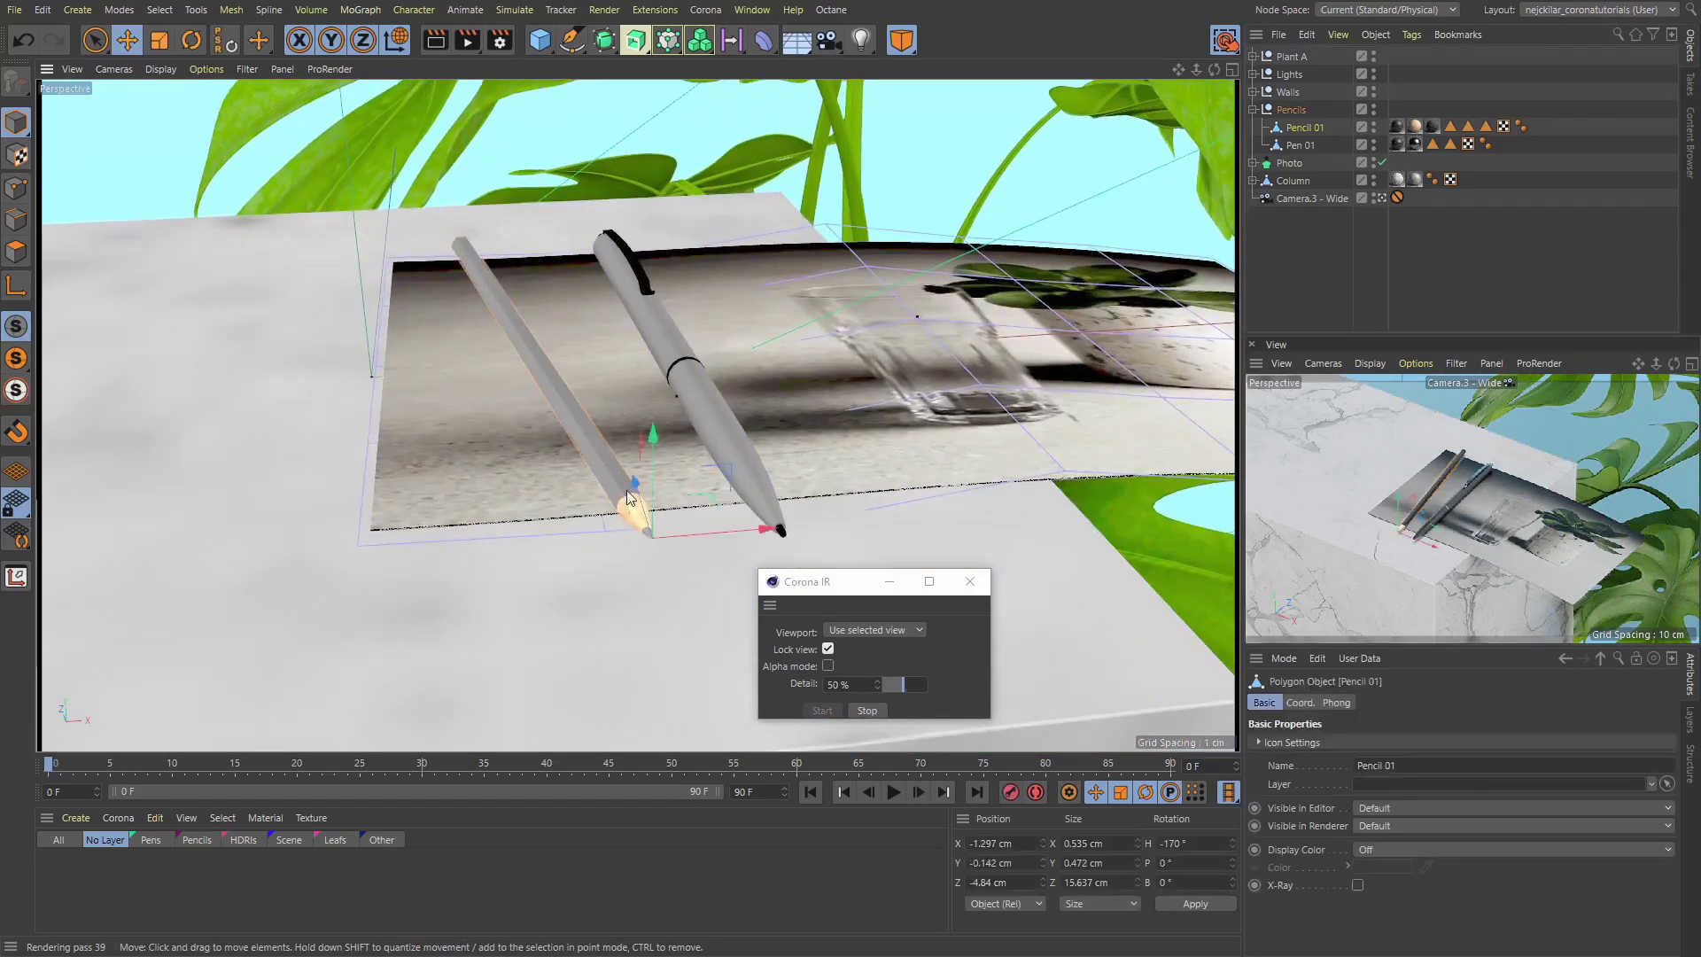
pyautogui.keyDown('alt'); pyautogui.moveTo(614, 489); pyautogui.dragTo(625, 475); pyautogui.keyUp('alt')
pyautogui.moveTo(720, 522); pyautogui.dragTo(698, 524)
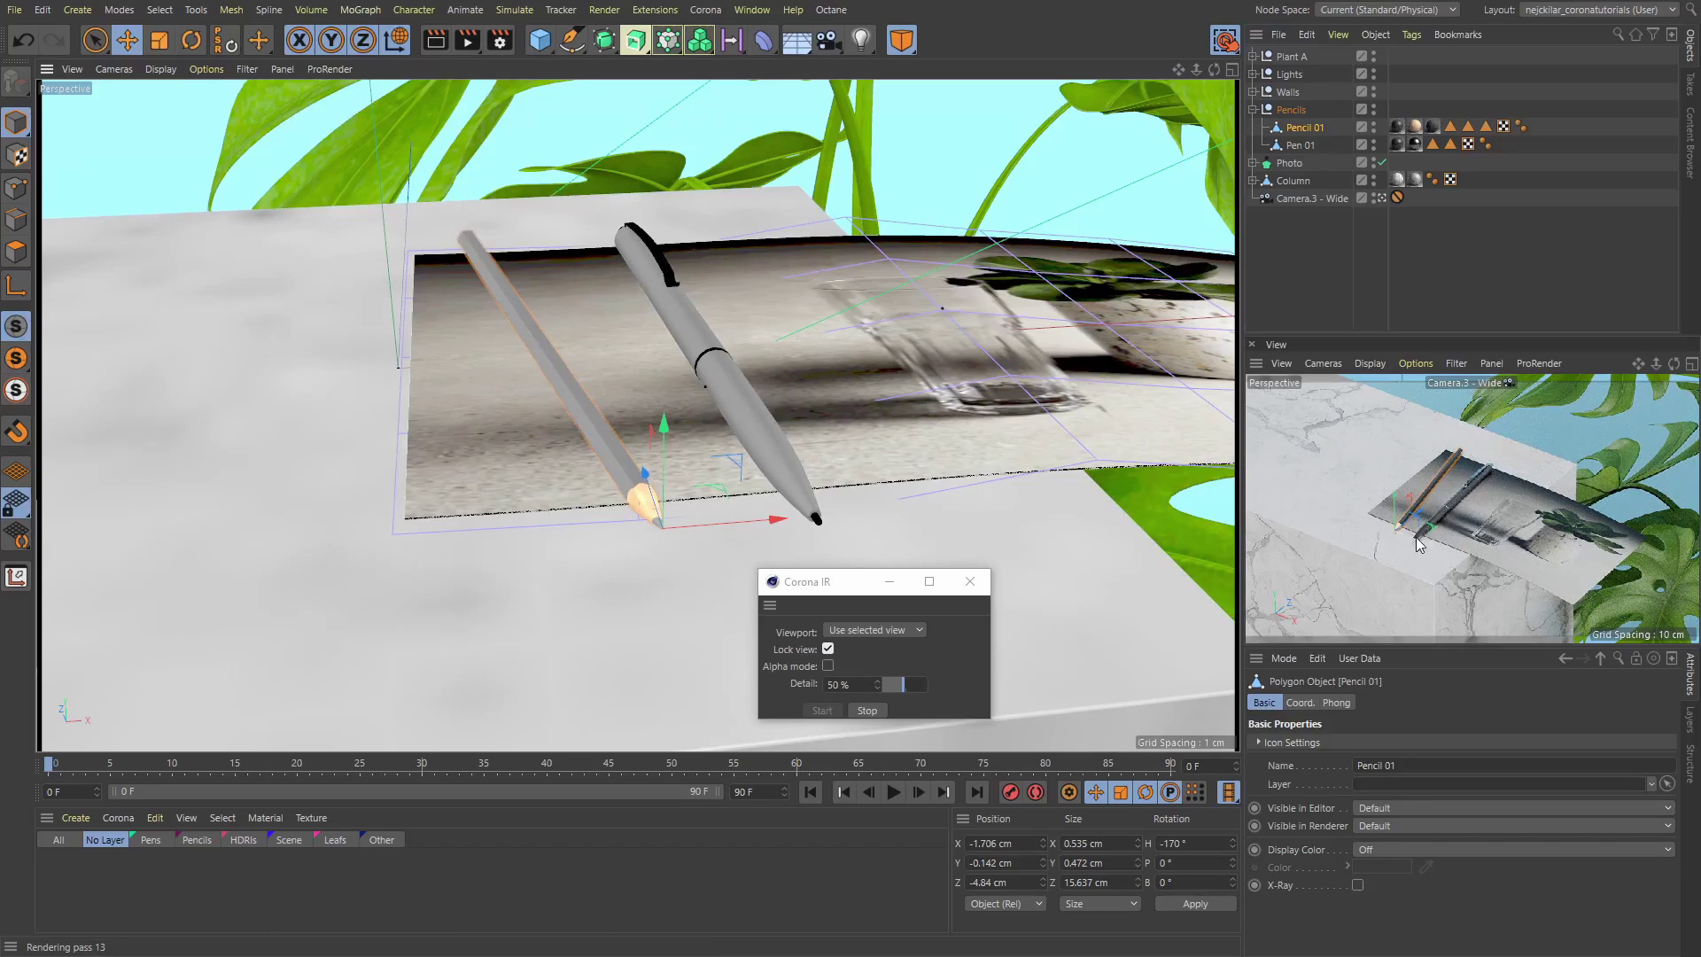
pyautogui.moveTo(1415, 544); pyautogui.dragTo(1428, 551)
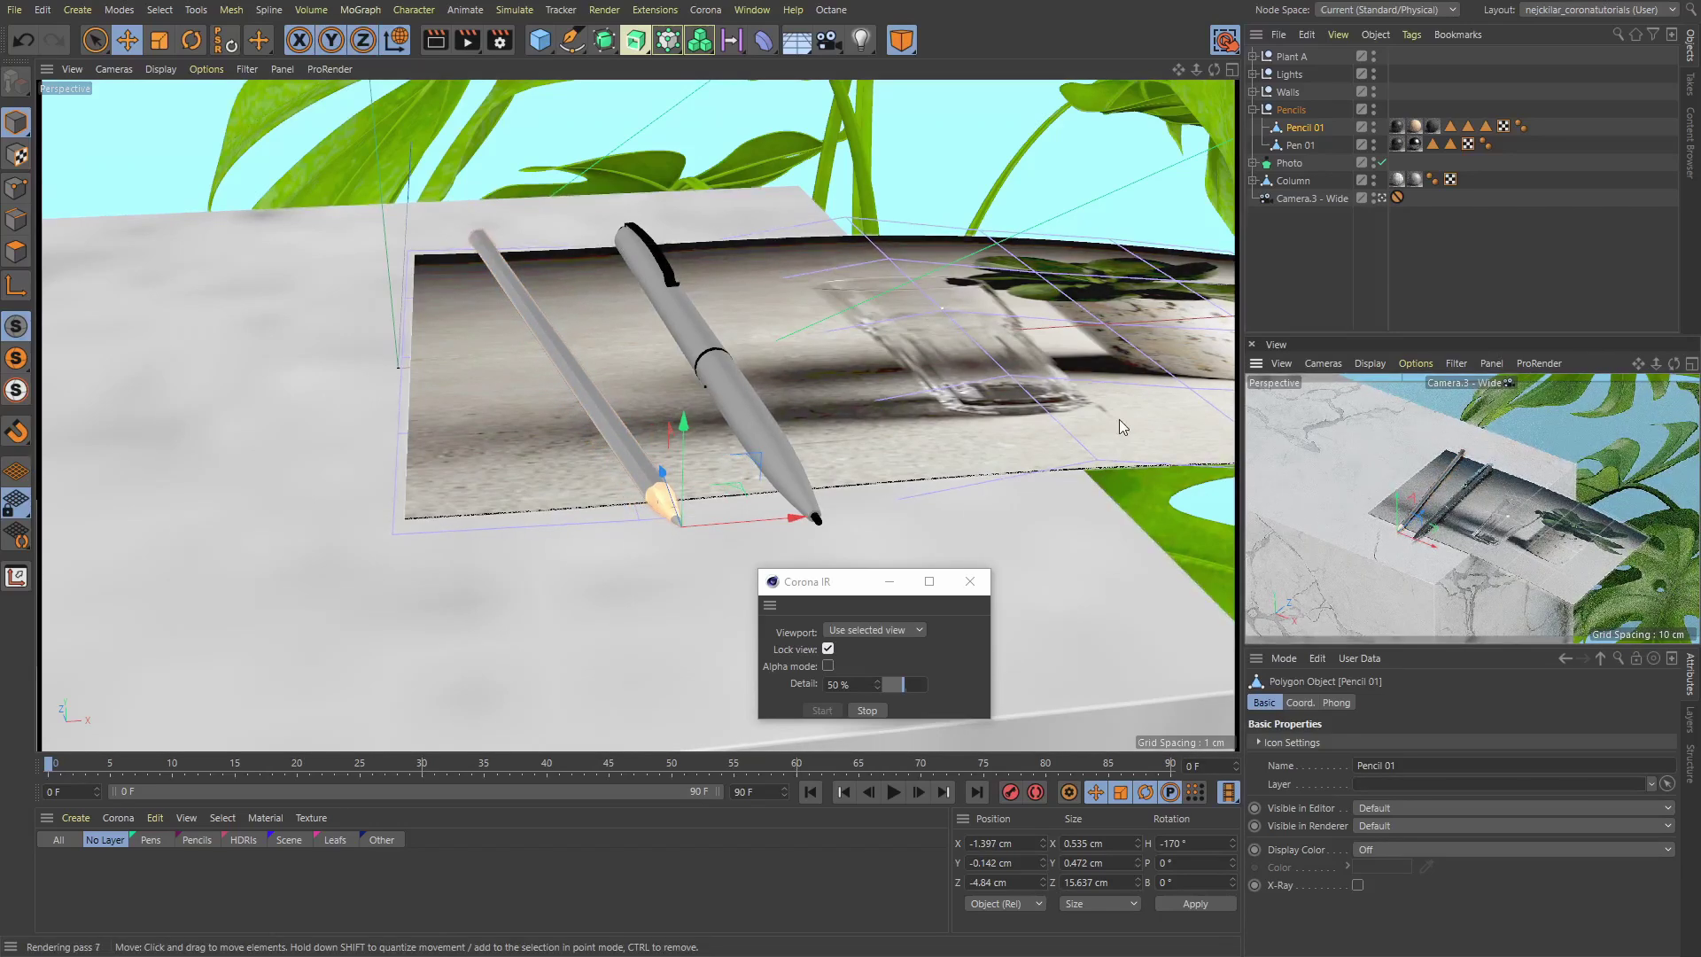